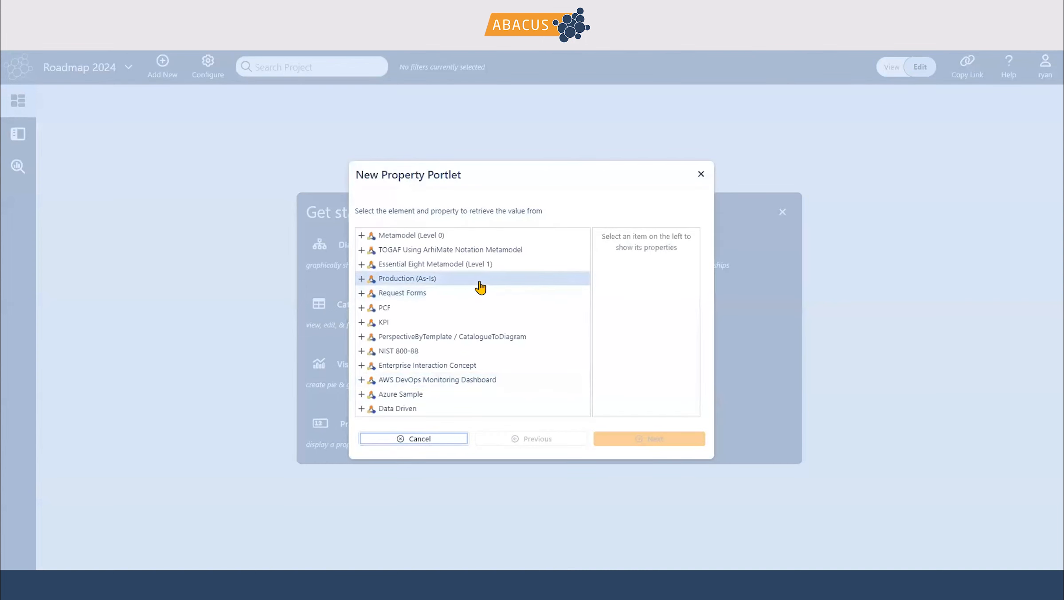
Choose the general Name property of 2024 Capability - Application Roadmap, under Titles in Production (As-Is) components, for the property portlet.
click(362, 281)
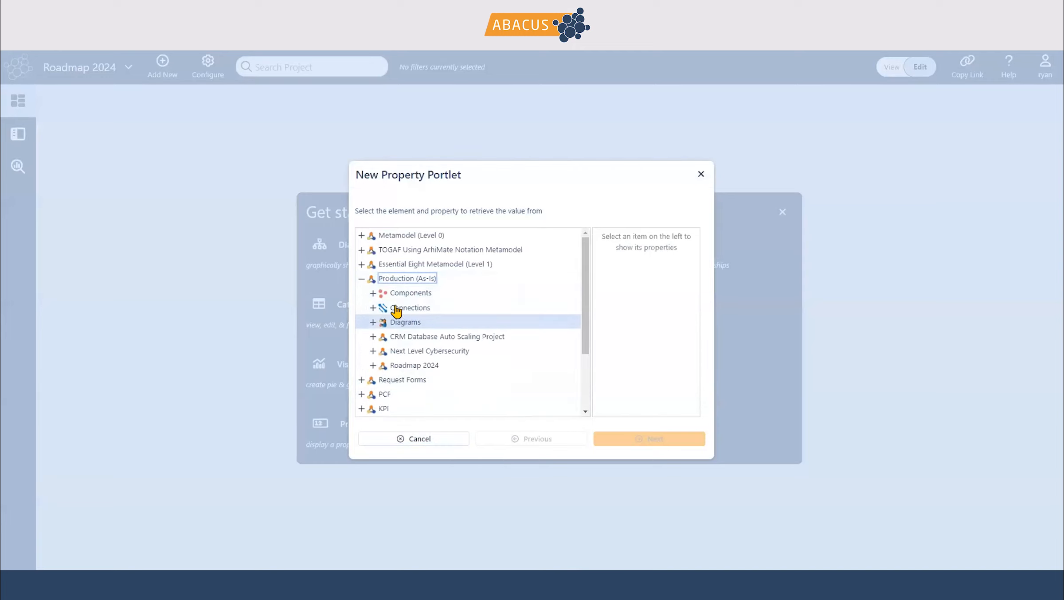
click(371, 295)
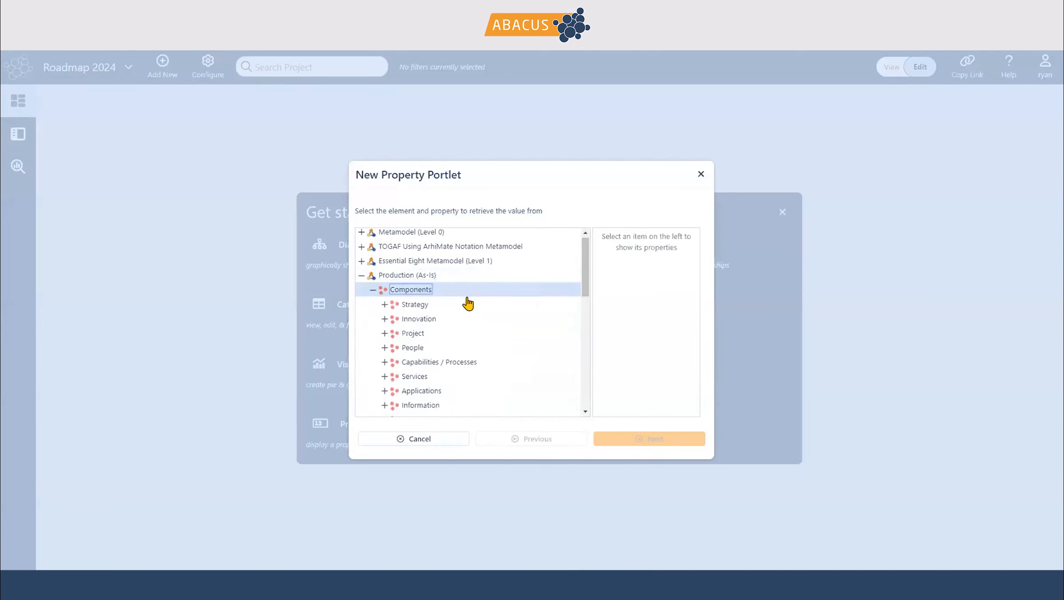
scroll(467, 302, down, 3)
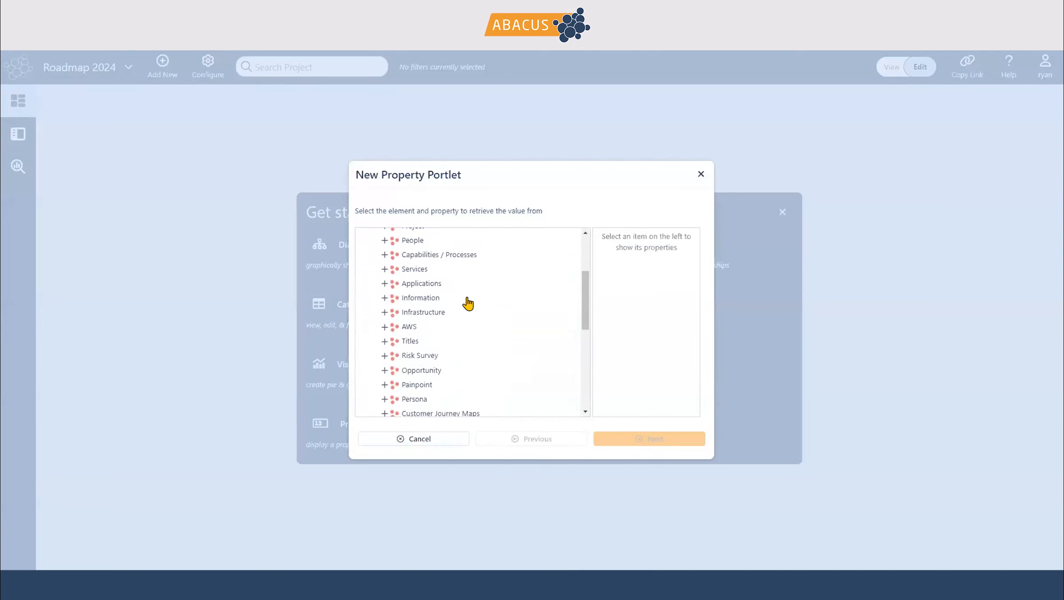
click(401, 341)
scroll(529, 336, down, 3)
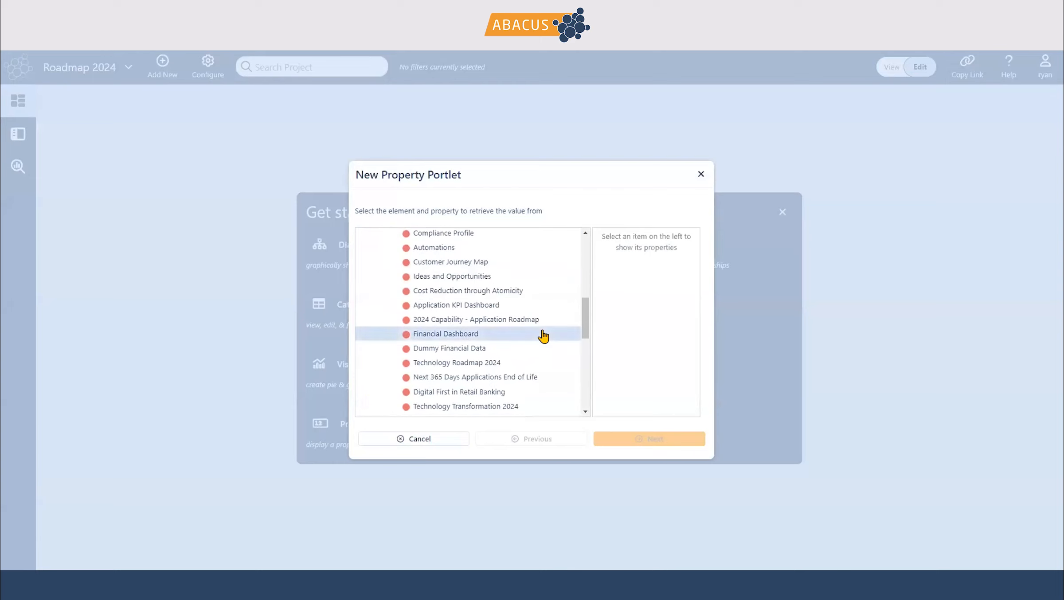
scroll(531, 347, down, 2)
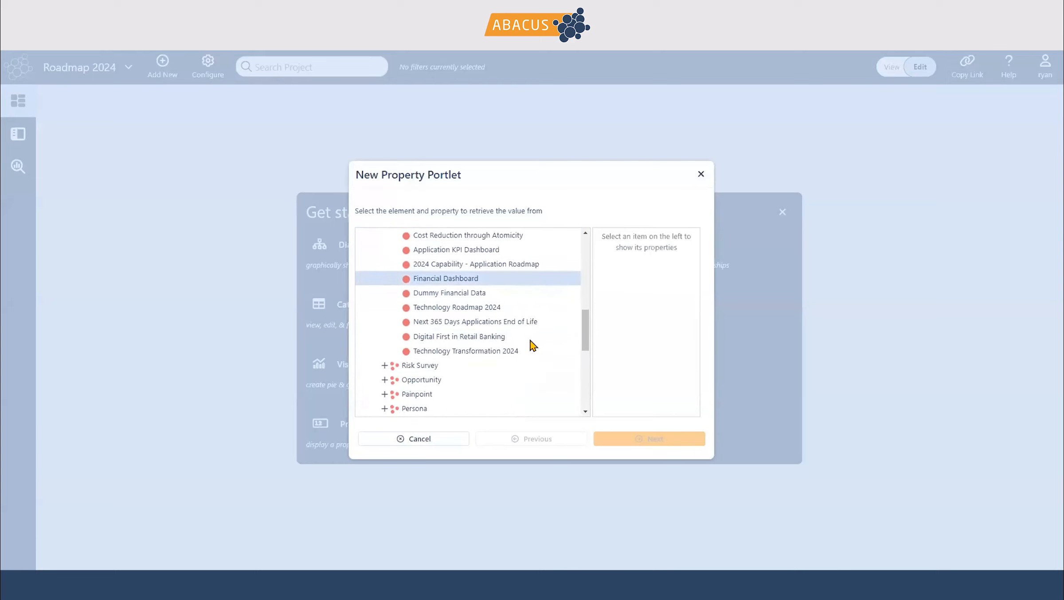
scroll(508, 319, up, 2)
click(508, 320)
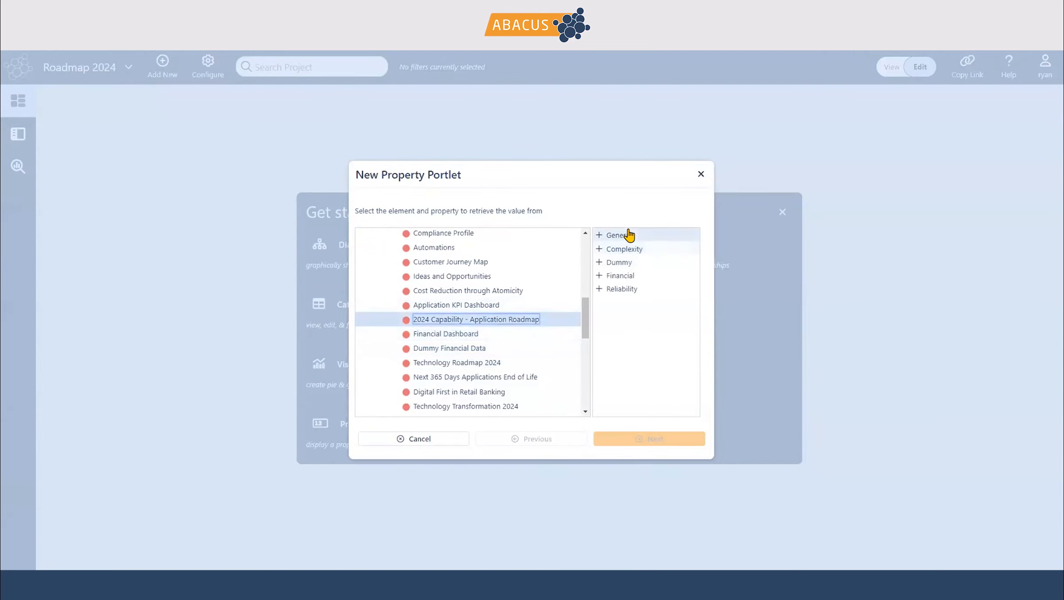
click(655, 238)
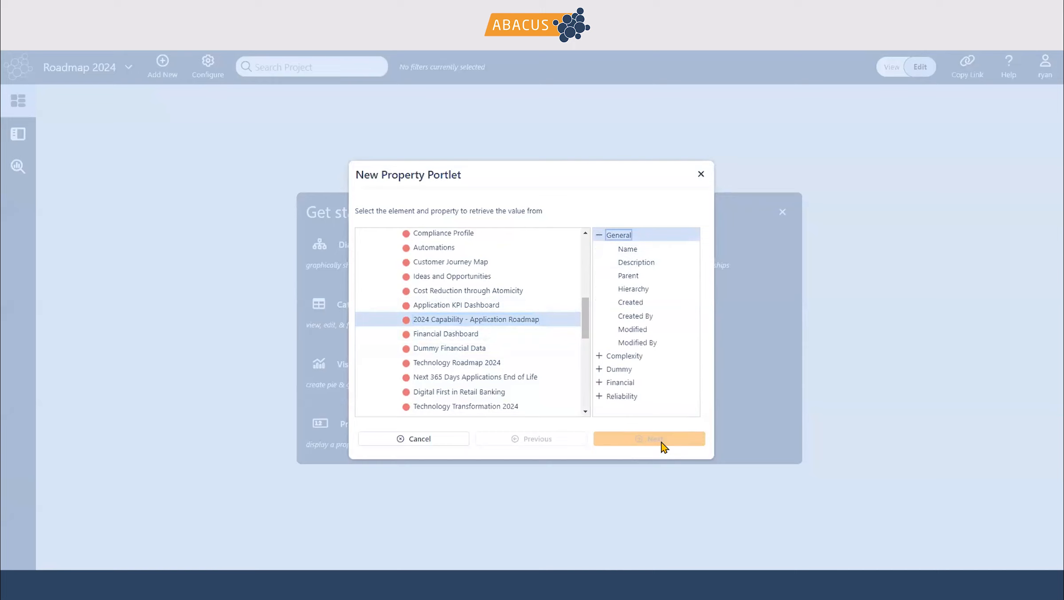
click(638, 248)
click(666, 439)
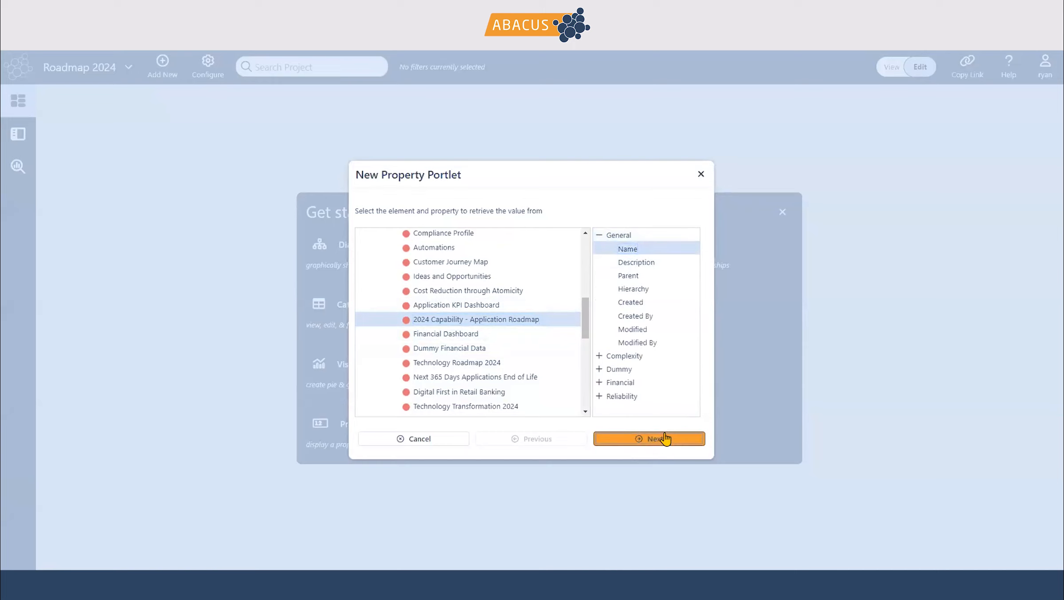
Give the property value a fixed golden-orange colour and finish creating the portlet.
click(447, 303)
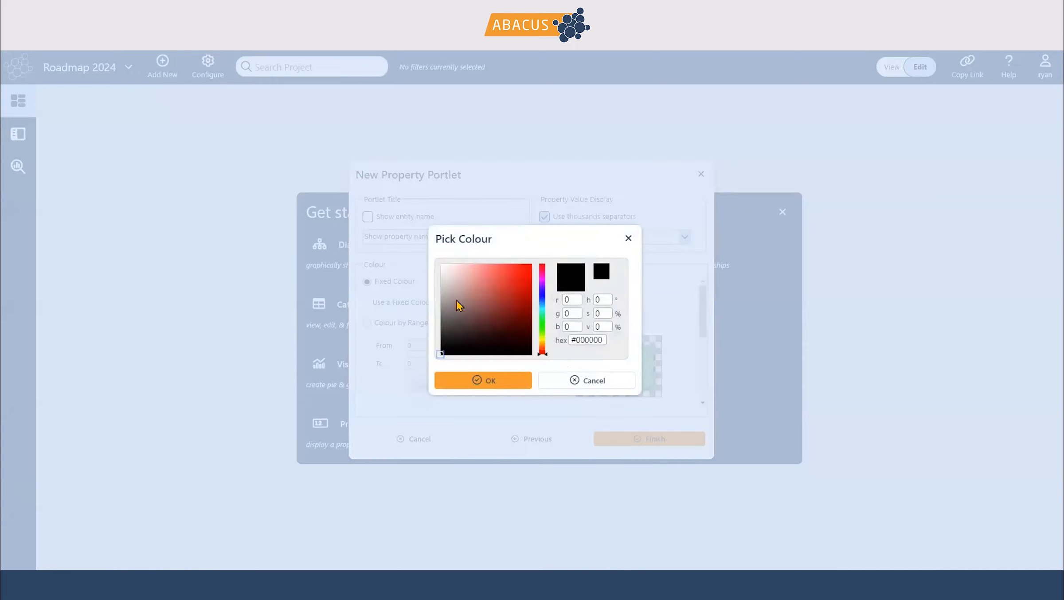
drag(541, 354, 542, 344)
click(501, 286)
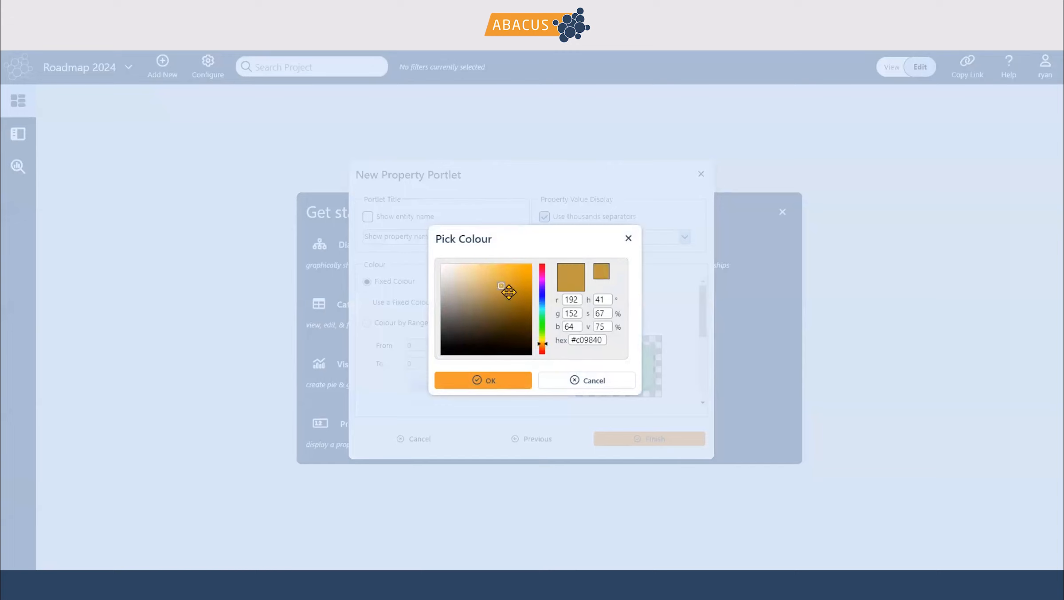
click(517, 262)
click(490, 384)
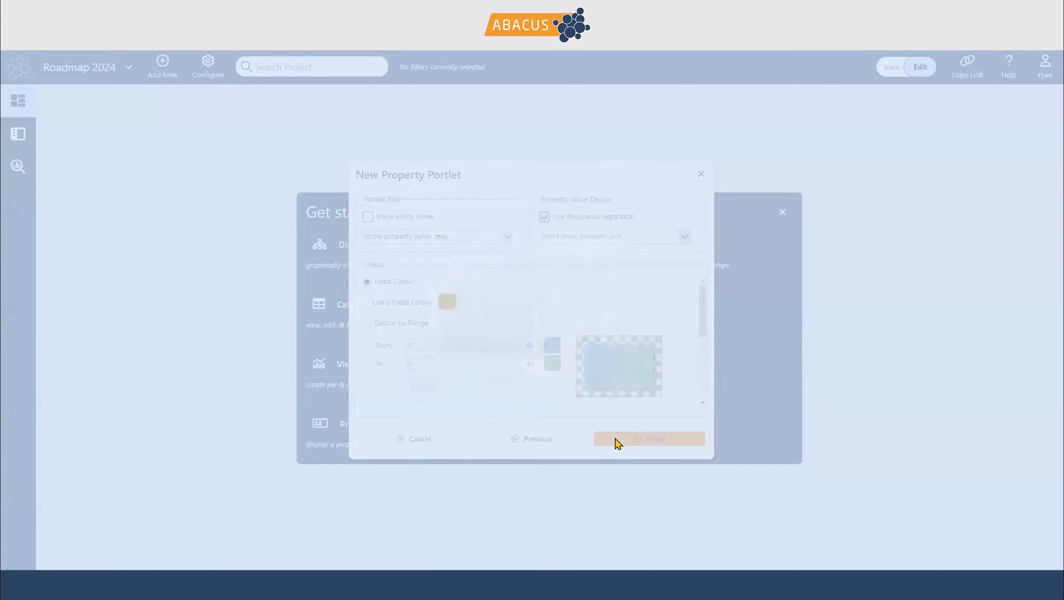
click(641, 440)
Resize the title portlet into a wide, low banner at the dashboard's upper edge and save the dashboard.
drag(334, 276, 556, 161)
mouse_move(351, 93)
mouse_down()
mouse_move(404, 99)
mouse_move(352, 83)
mouse_up()
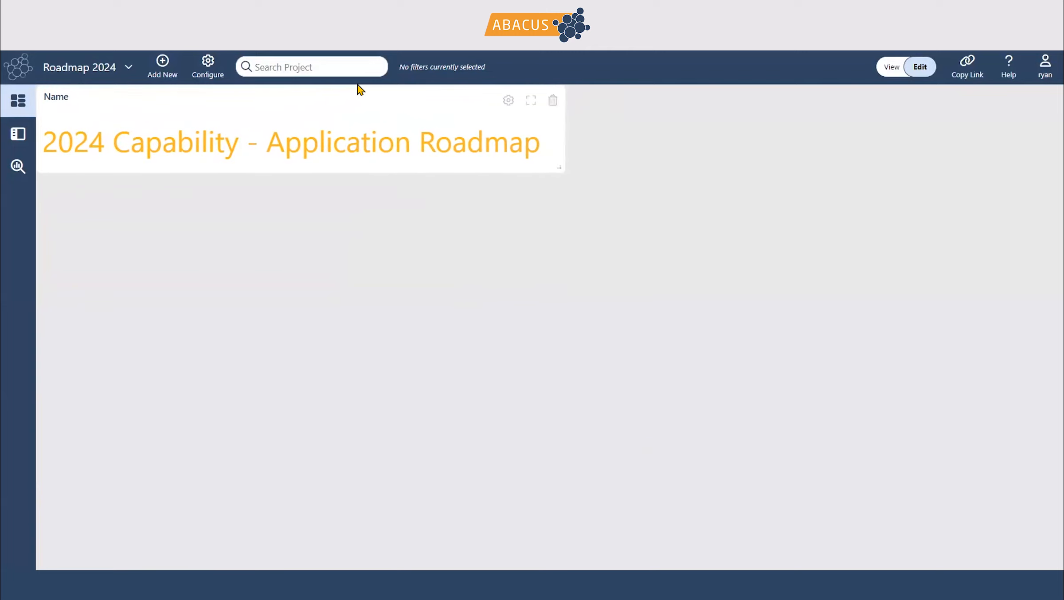
click(208, 65)
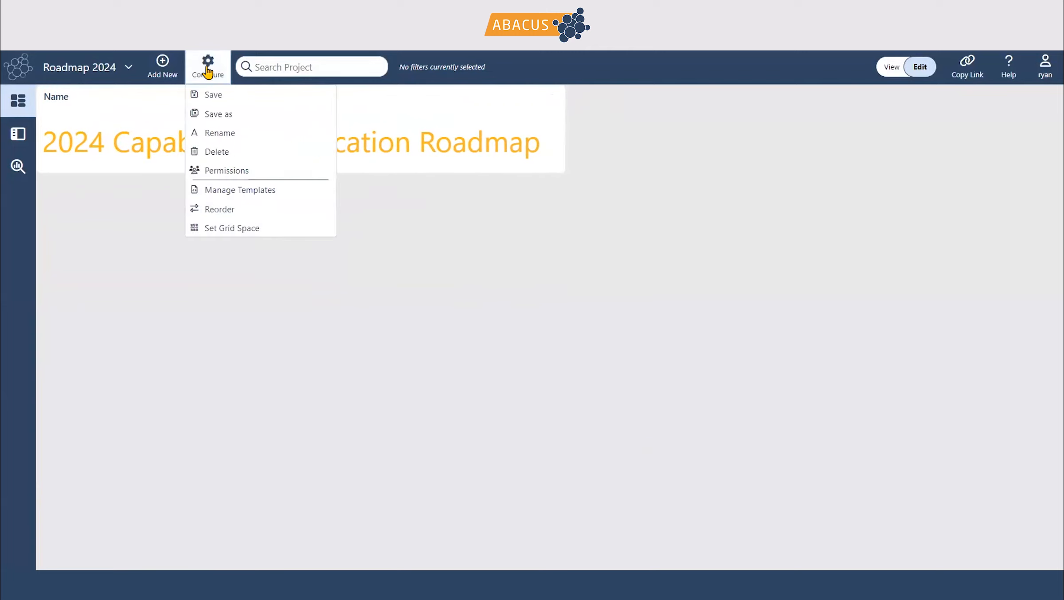
click(230, 100)
click(514, 338)
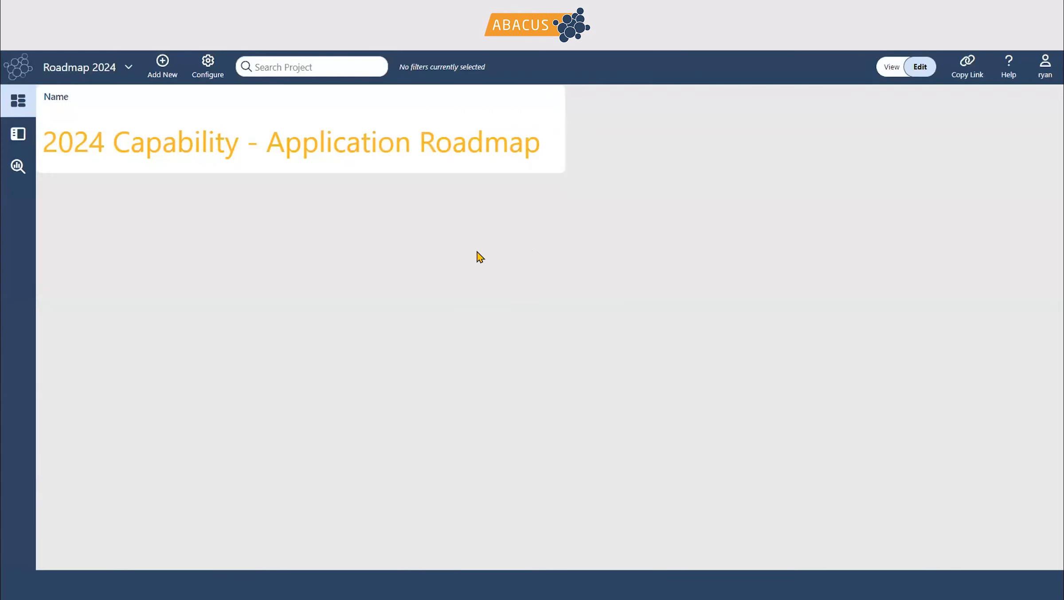
Add the live Business Capability Map diagram from Production (As-Is), place it below the title portlet and enlarge it to the title's width.
mouse_move(237, 145)
click(158, 69)
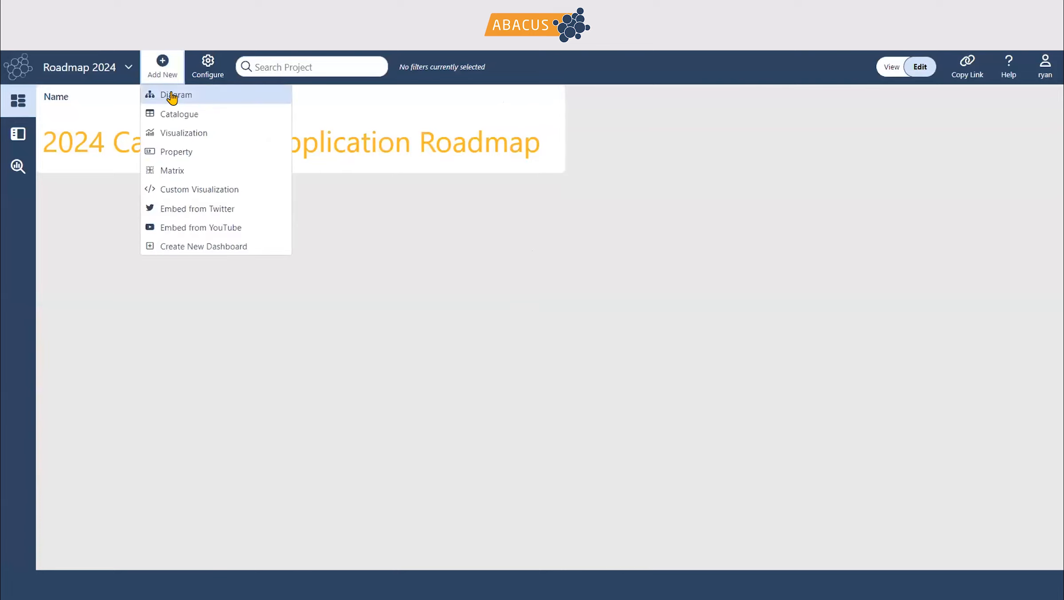
click(171, 96)
double_click(405, 225)
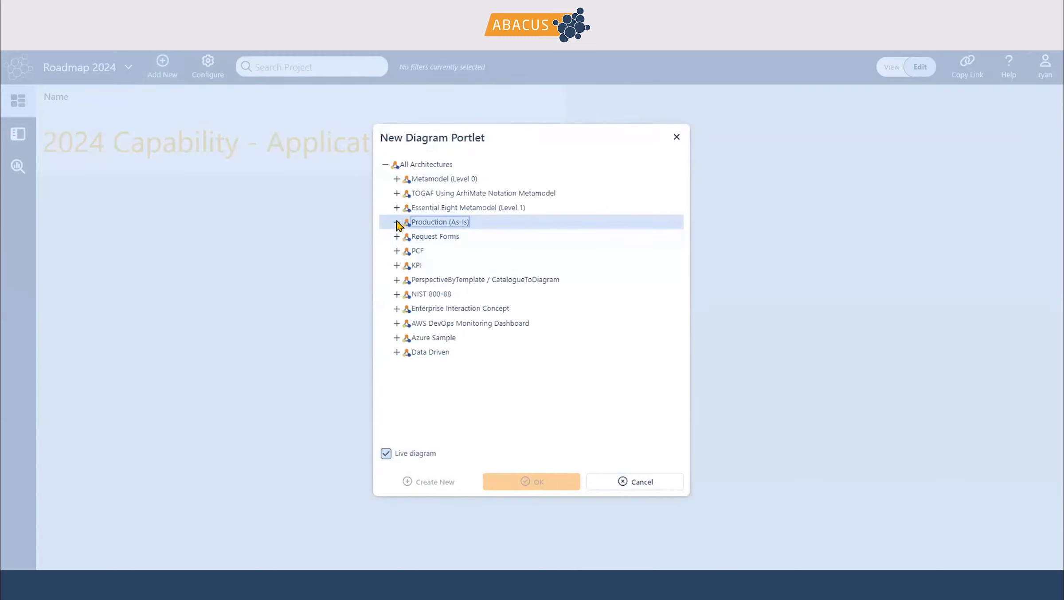
click(520, 252)
click(539, 488)
drag(714, 105, 169, 160)
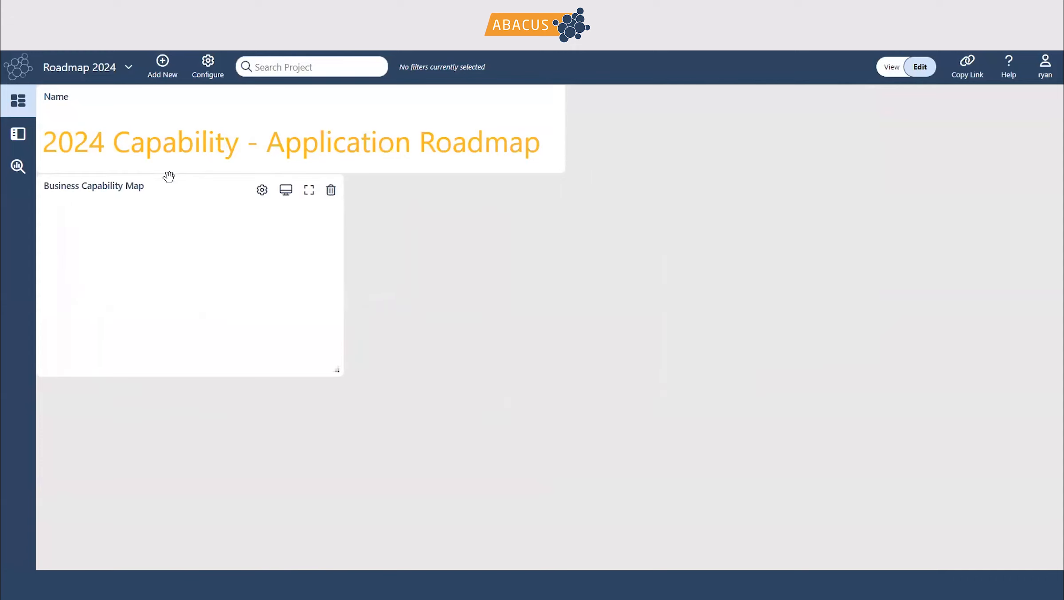
drag(336, 377, 553, 465)
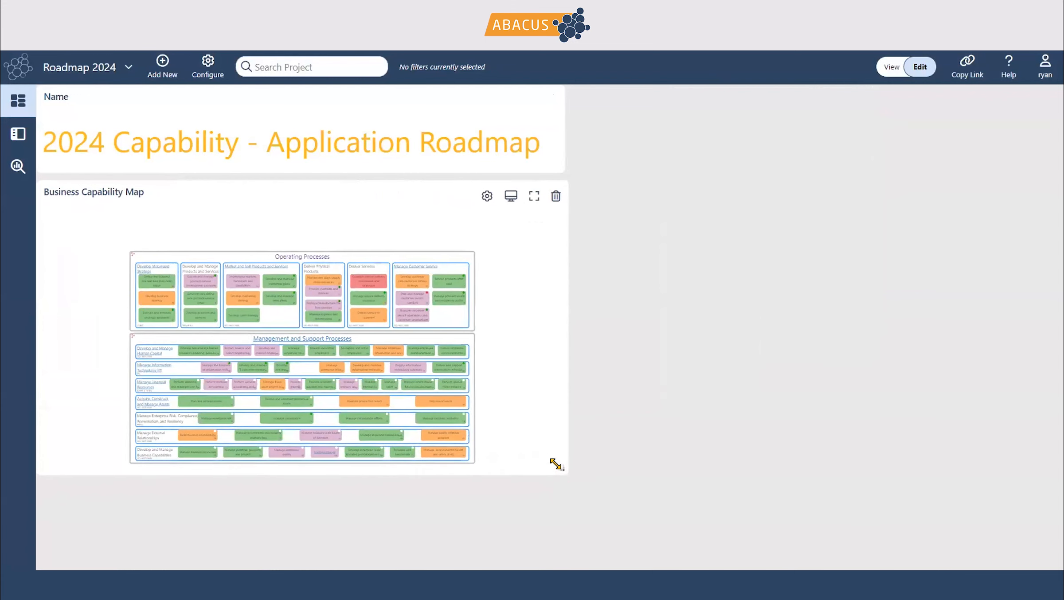
Maximize the capability map and set the Lifecycle Recommendation of 'Develop and manage sales plans' to Retire / Eliminate.
click(531, 196)
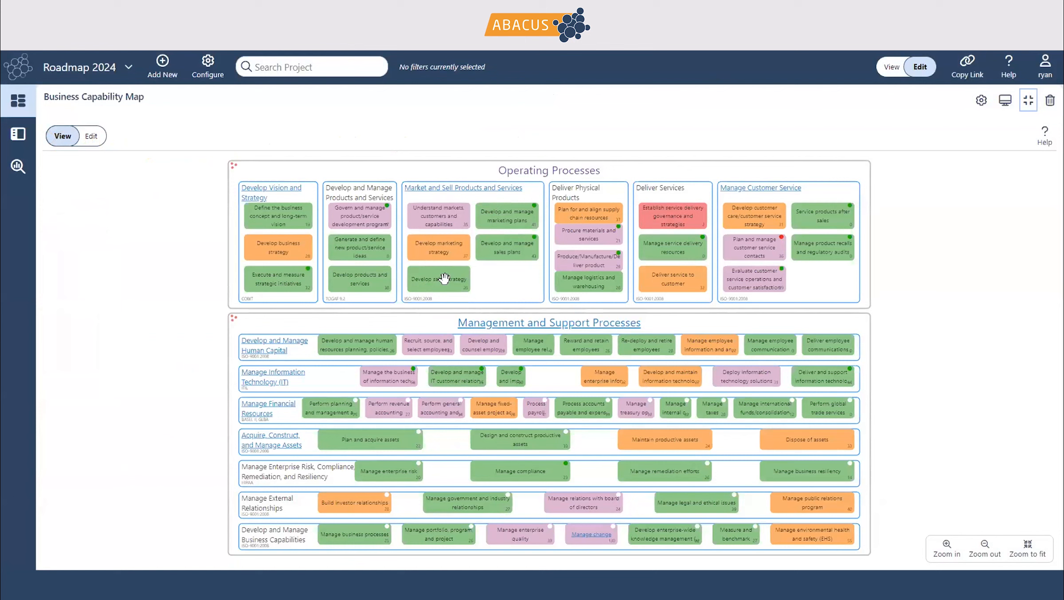
click(506, 251)
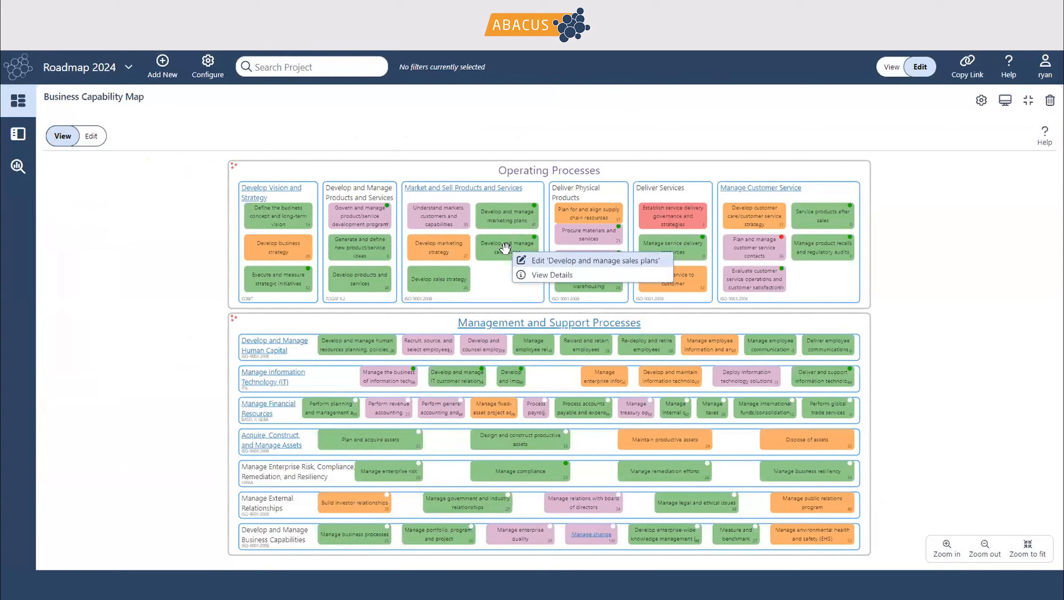
click(573, 261)
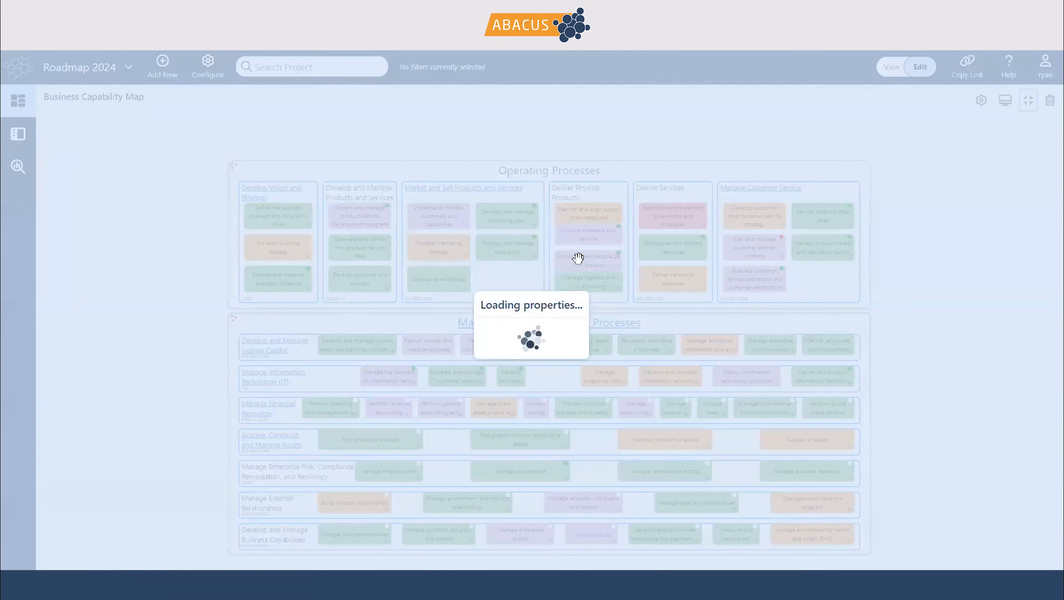
drag(689, 179, 698, 393)
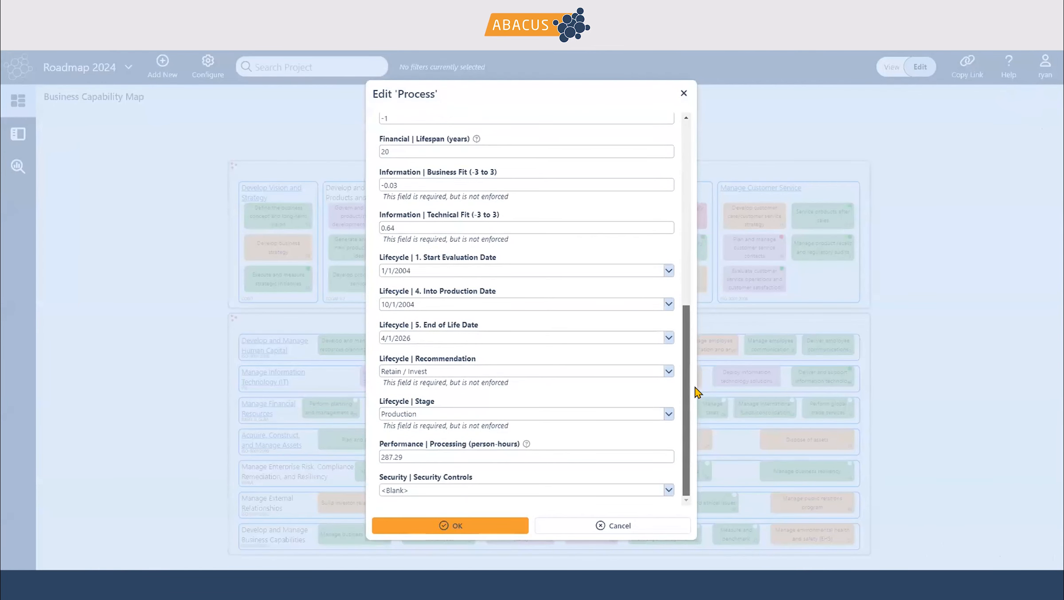
click(532, 373)
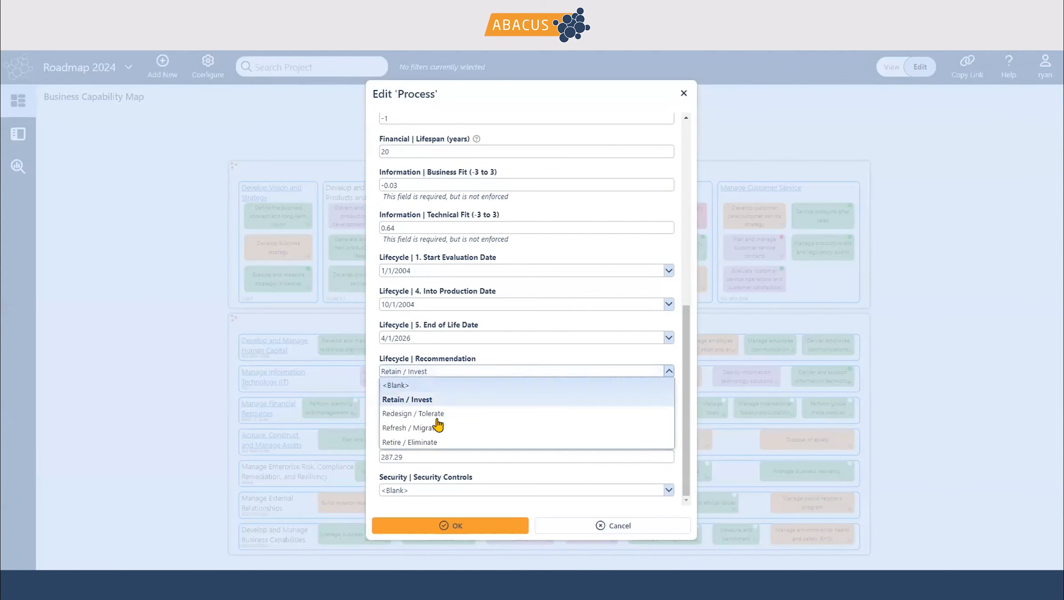
click(441, 442)
drag(545, 95, 711, 136)
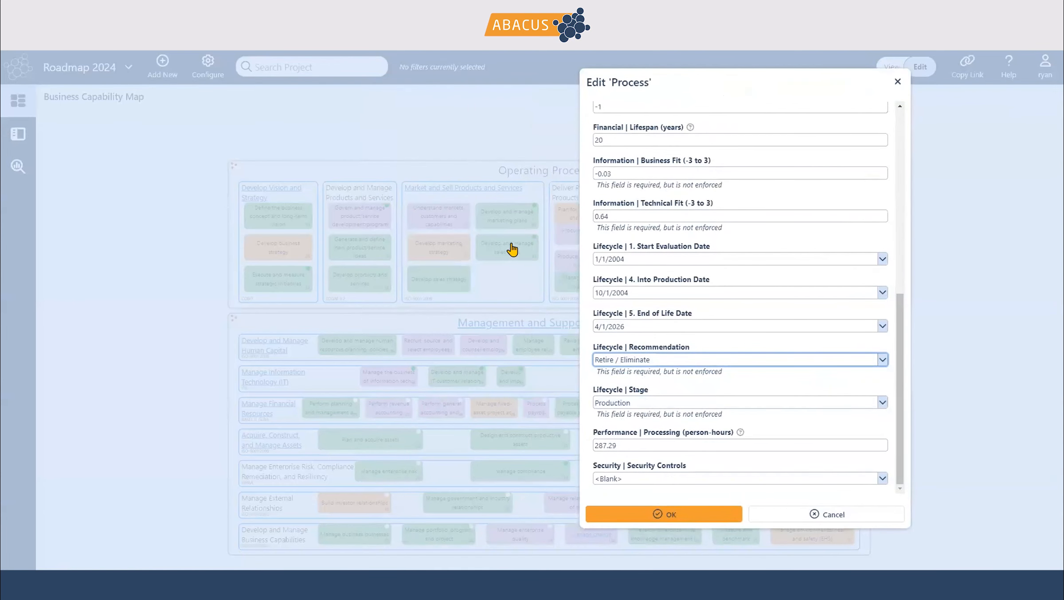
click(665, 516)
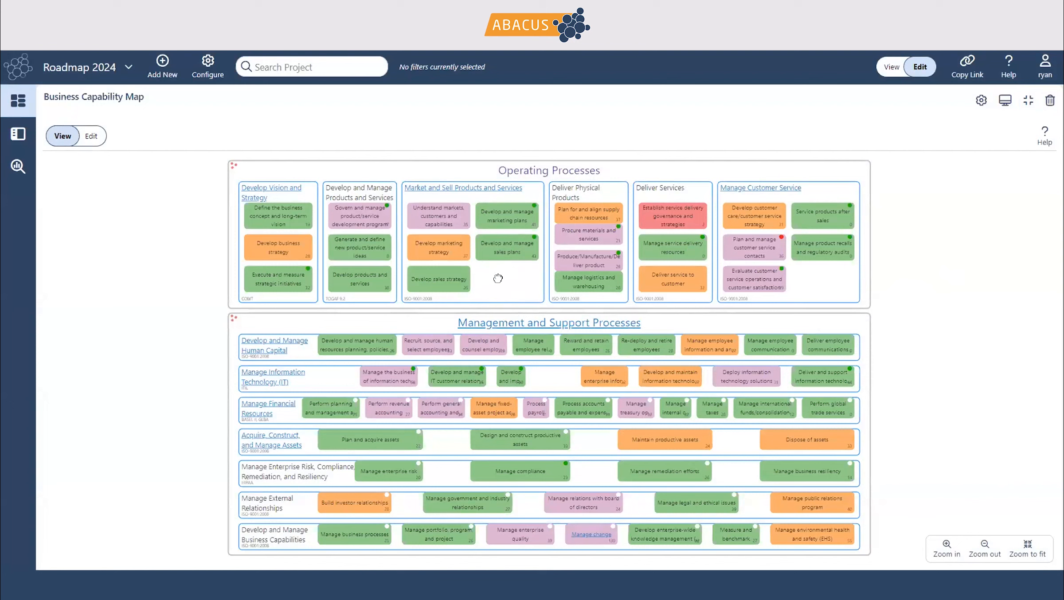
Clear the element filter picked up from Market and Sell Products and Services and restore the capability map to its dashboard size.
click(498, 278)
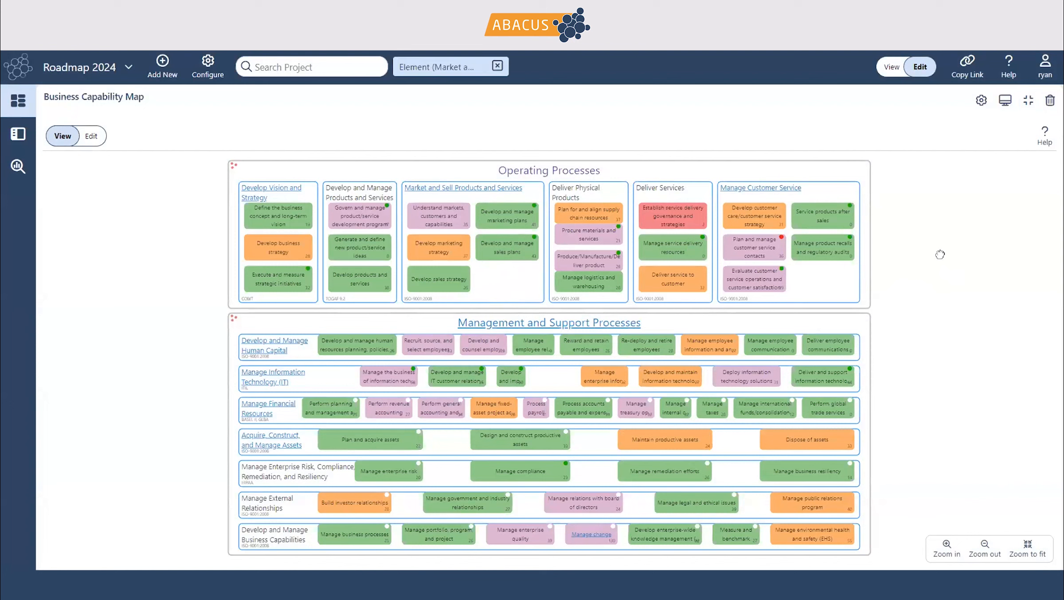
click(497, 66)
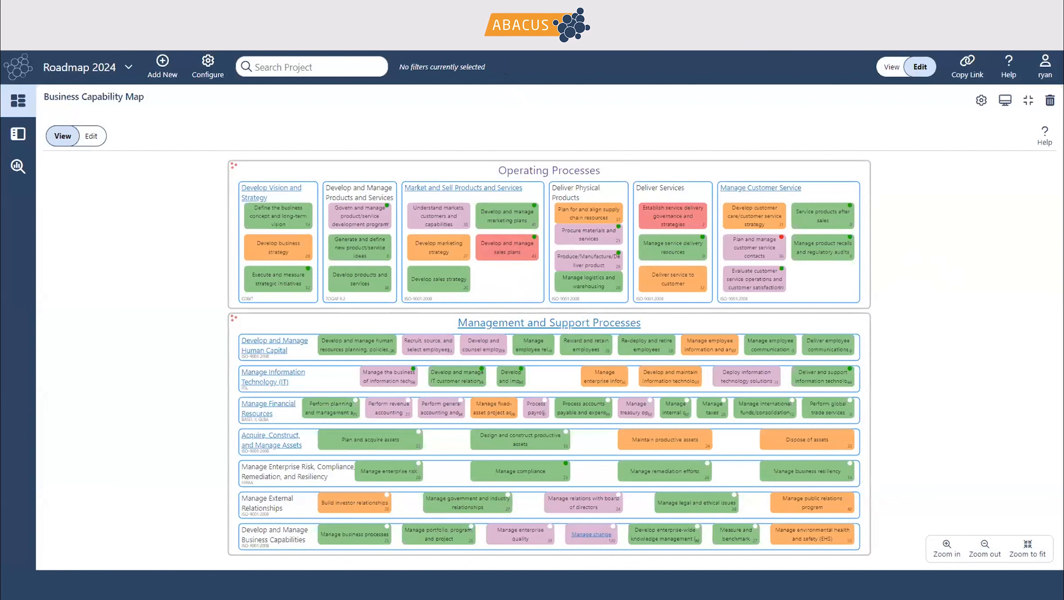
click(1029, 101)
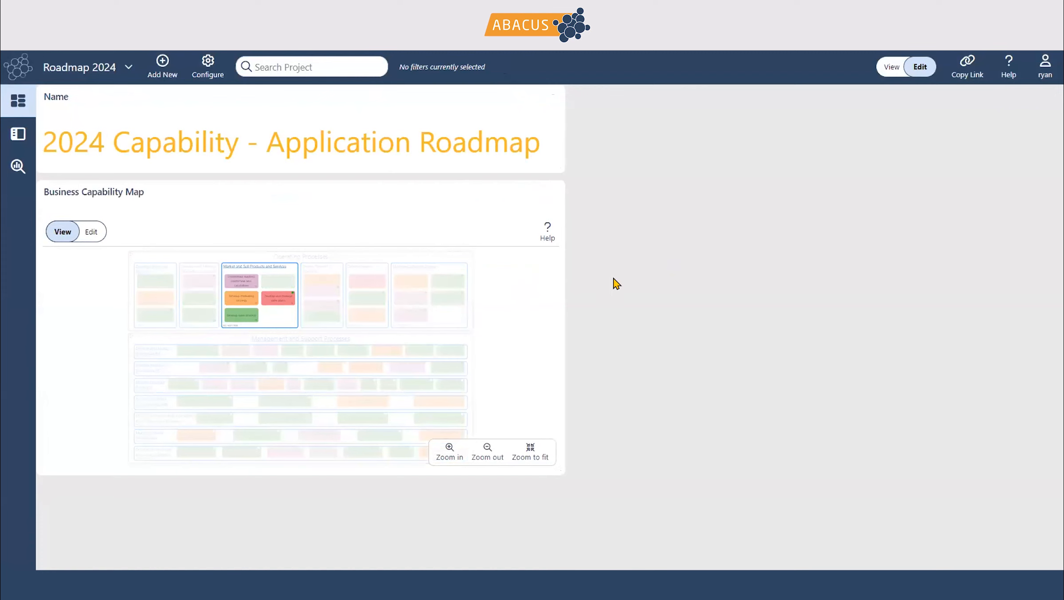
Start a new bubble chart visualization for multiple elements and set its architecture to Production (As-Is).
mouse_move(558, 296)
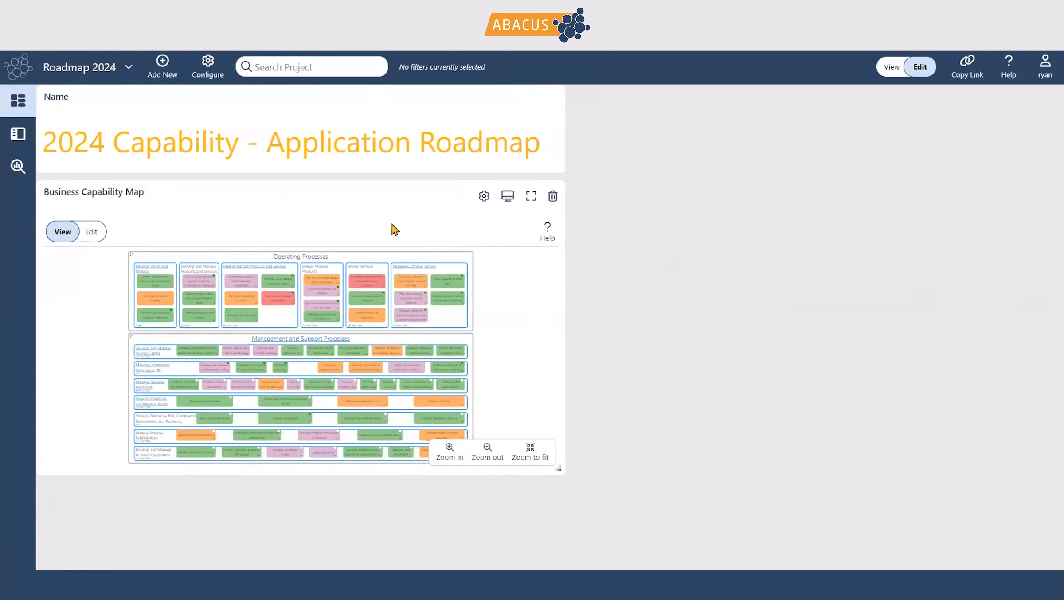
click(167, 73)
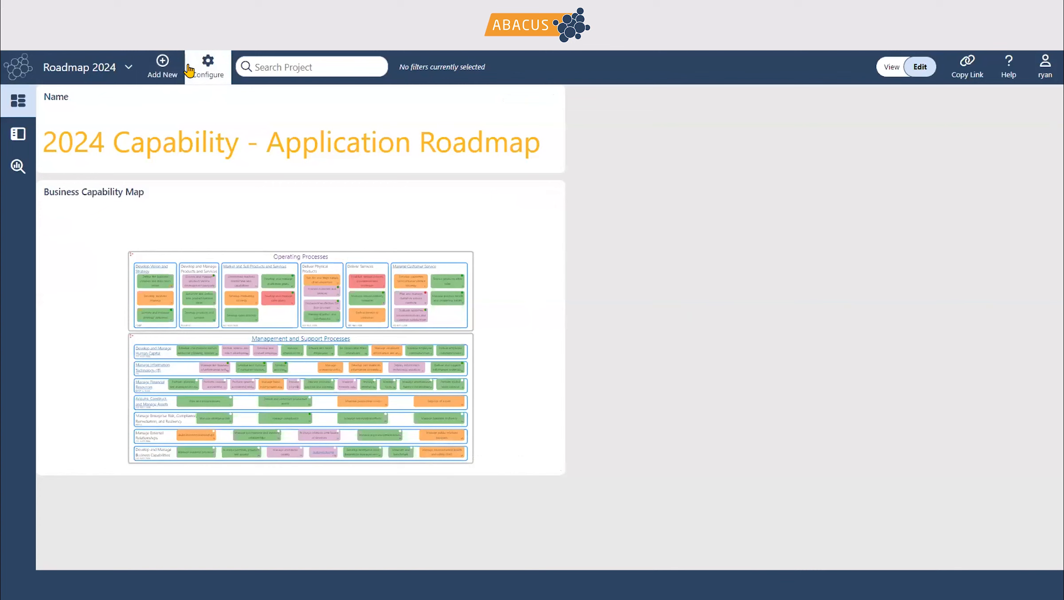
click(166, 71)
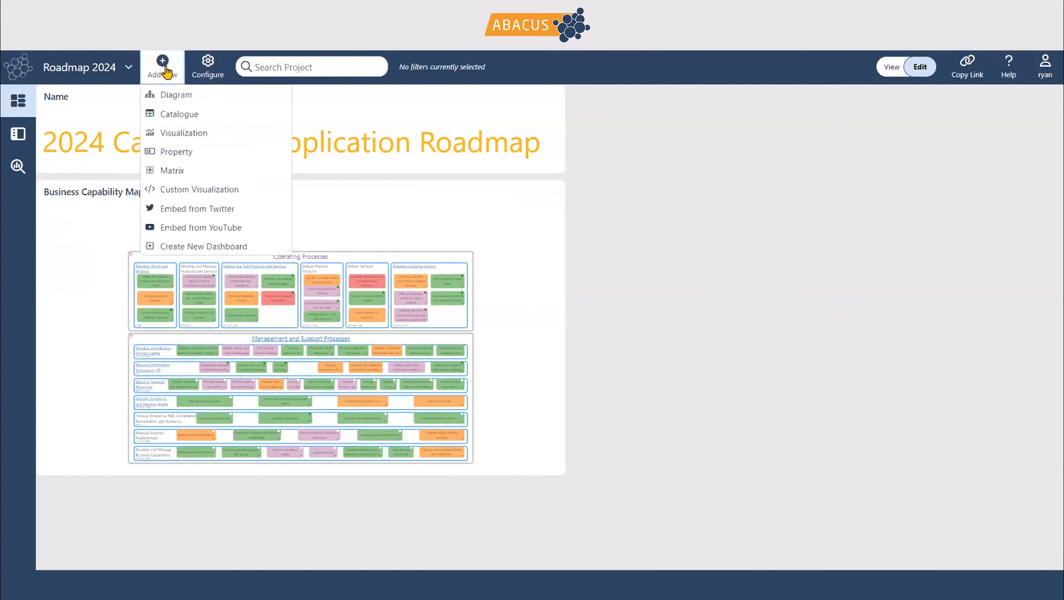
click(185, 134)
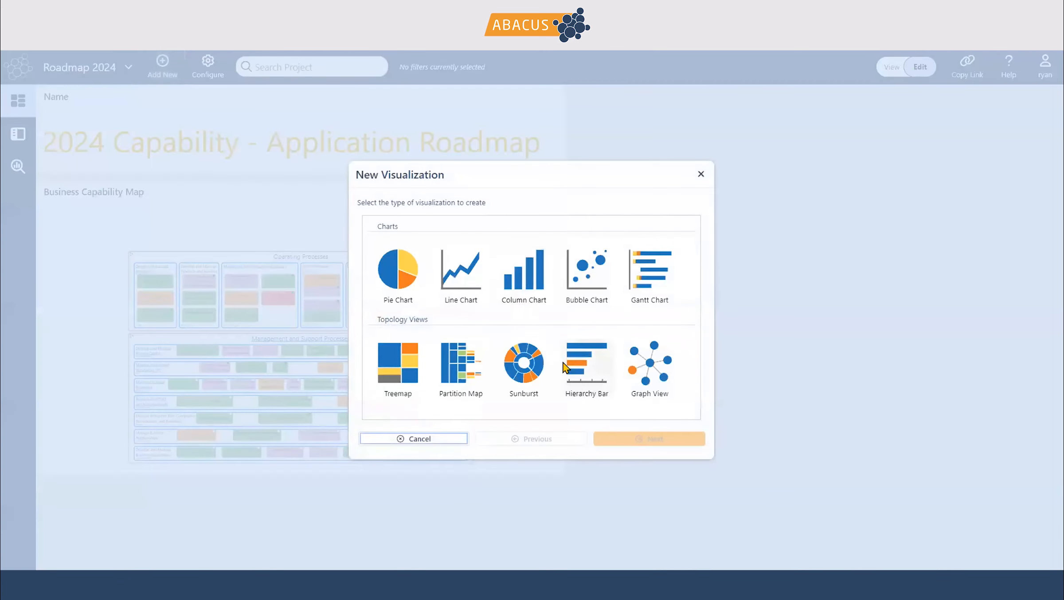
double_click(584, 270)
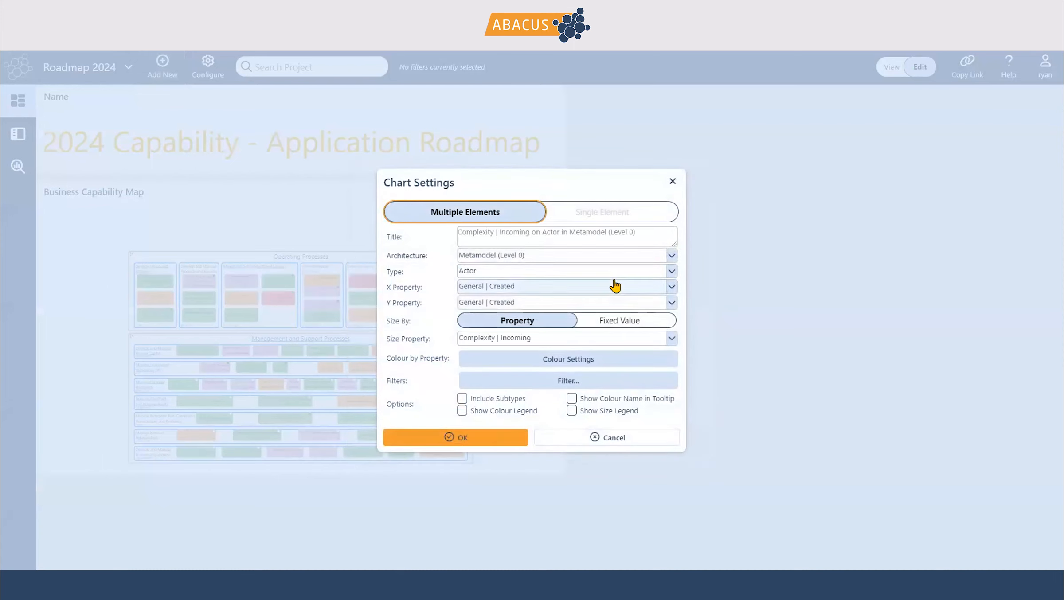
click(666, 259)
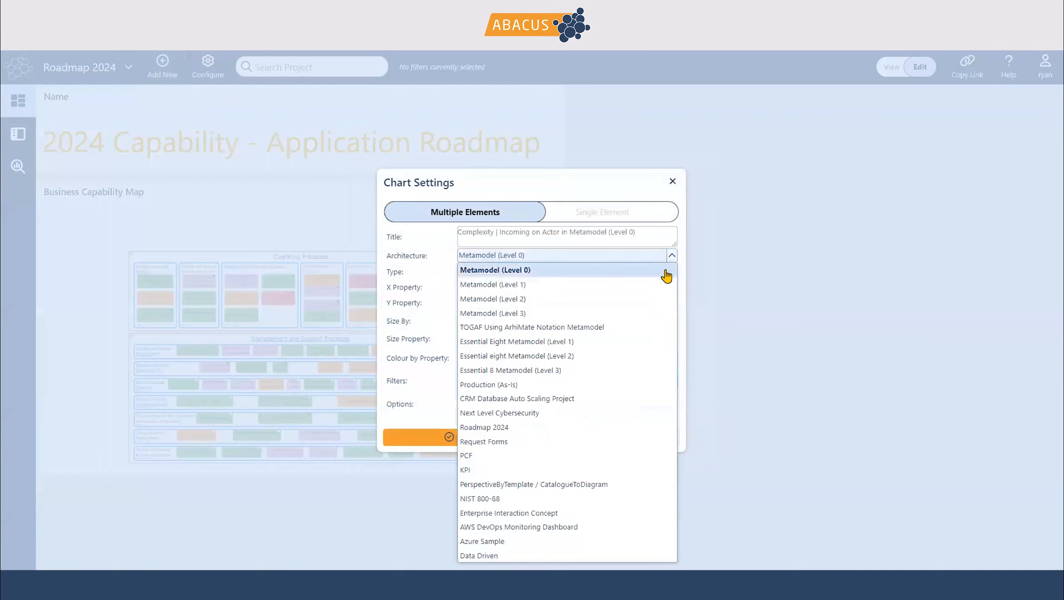
click(542, 385)
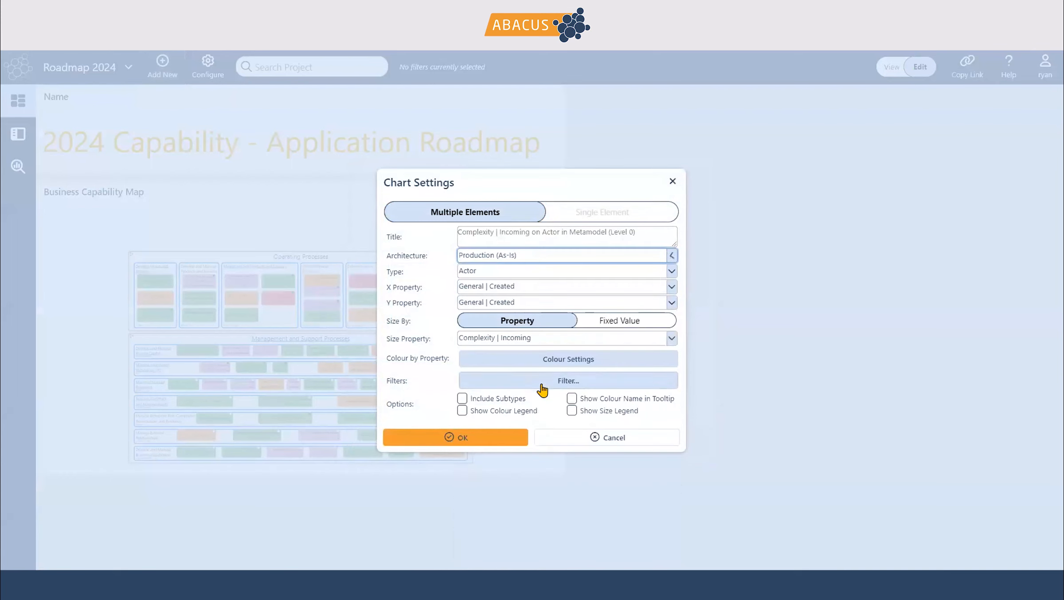
Set the bubble chart's element type to Process.
click(673, 272)
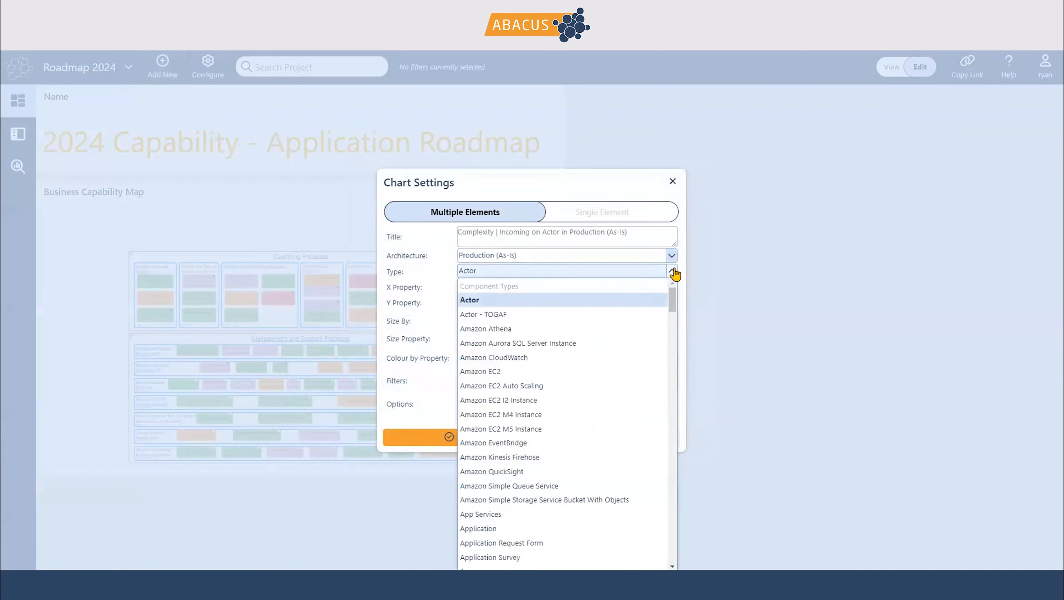
text(pro)
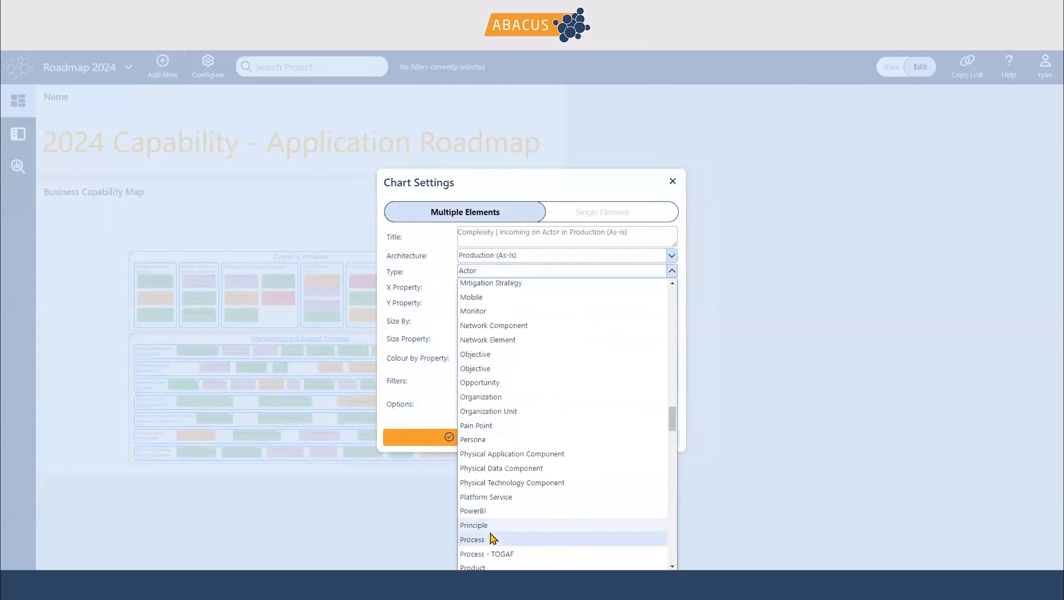
click(493, 539)
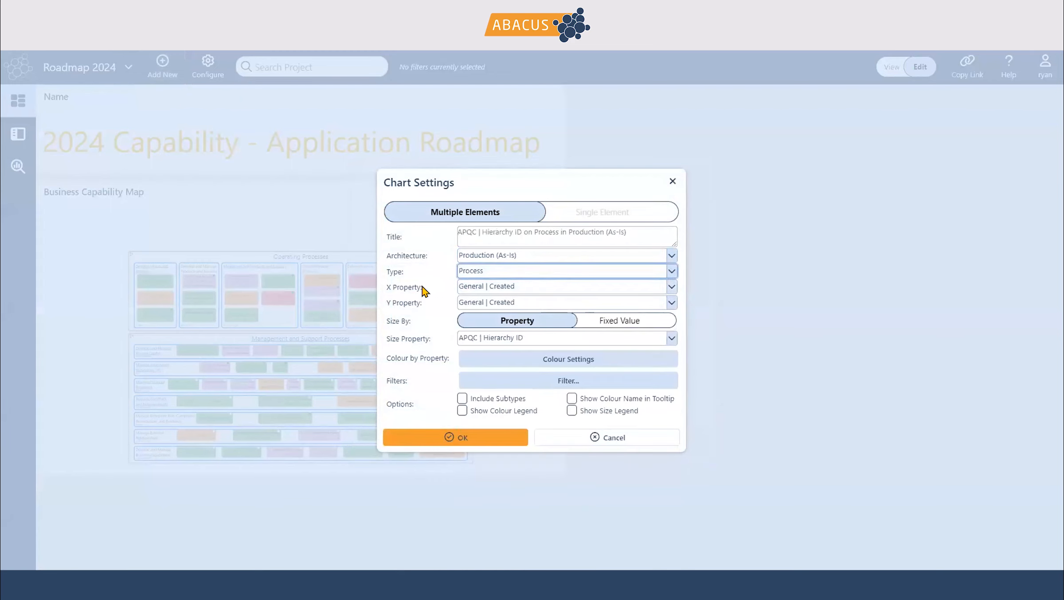
Set the bubble chart's X property to Financial | TCO and its Y property to Complexity | Total.
click(671, 287)
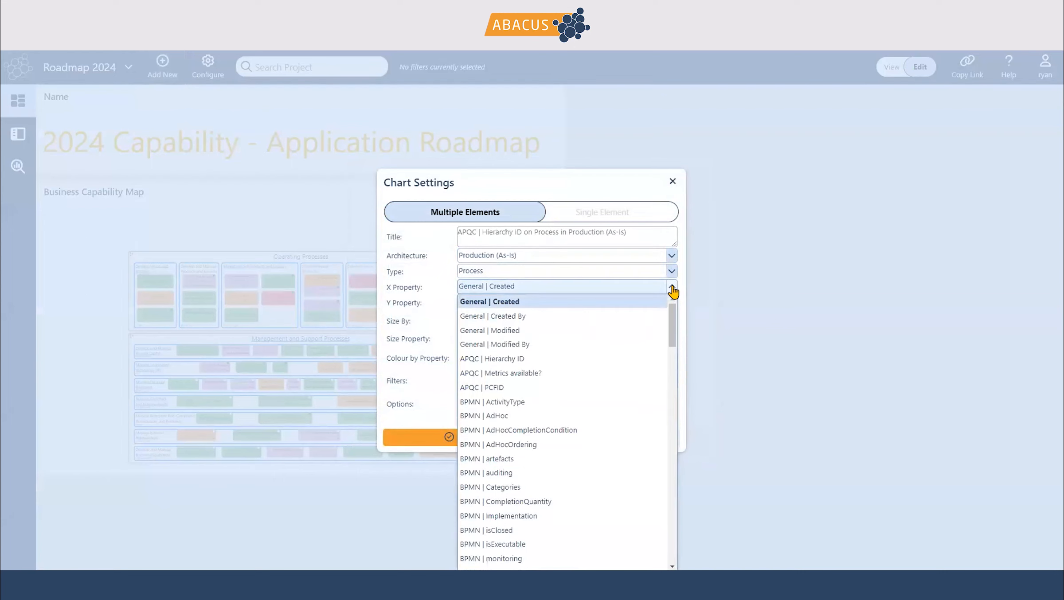
text(f)
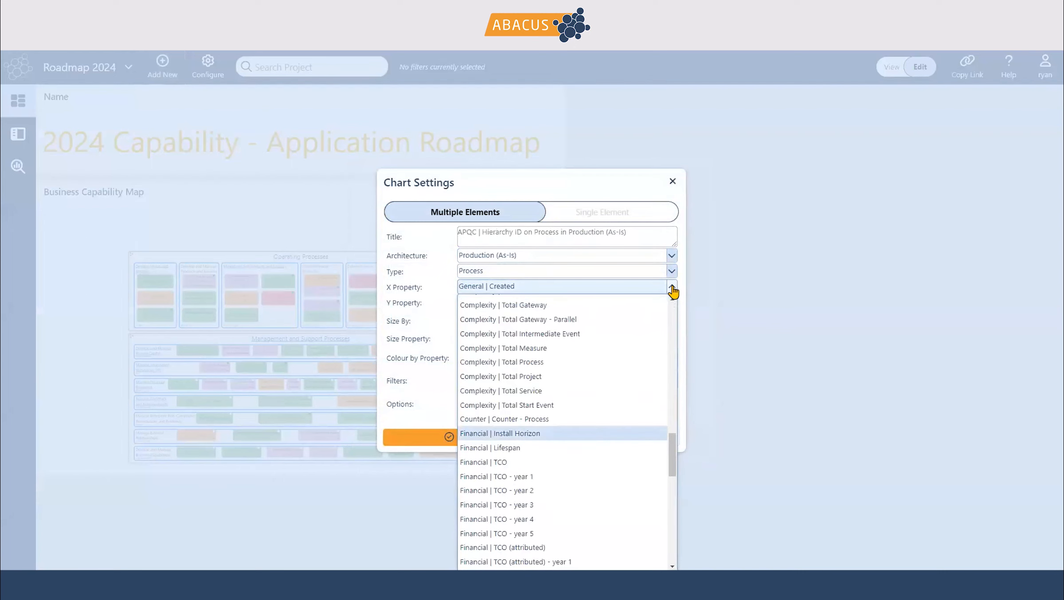
click(517, 465)
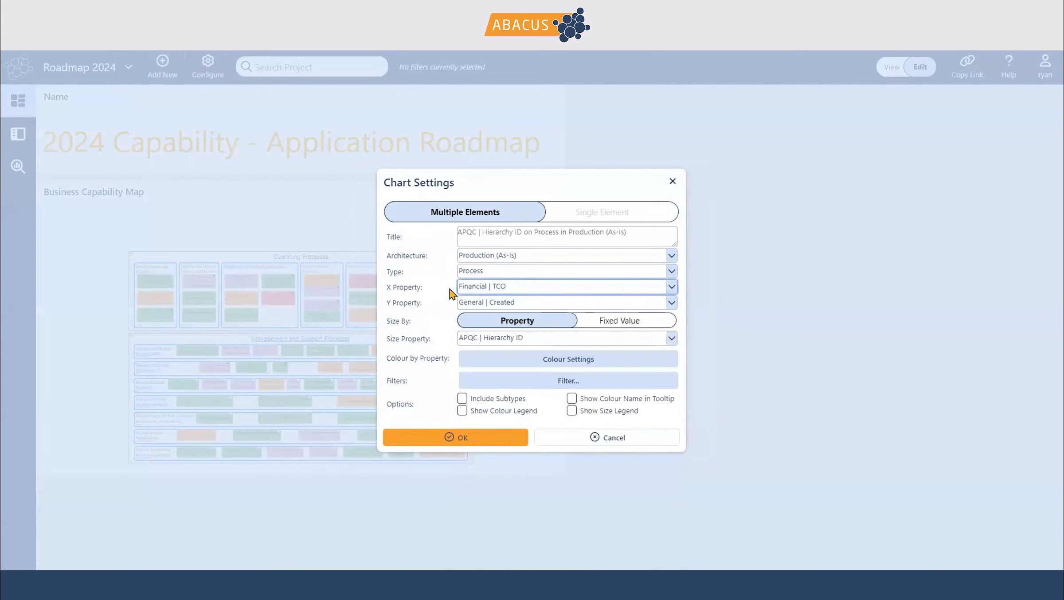
click(671, 303)
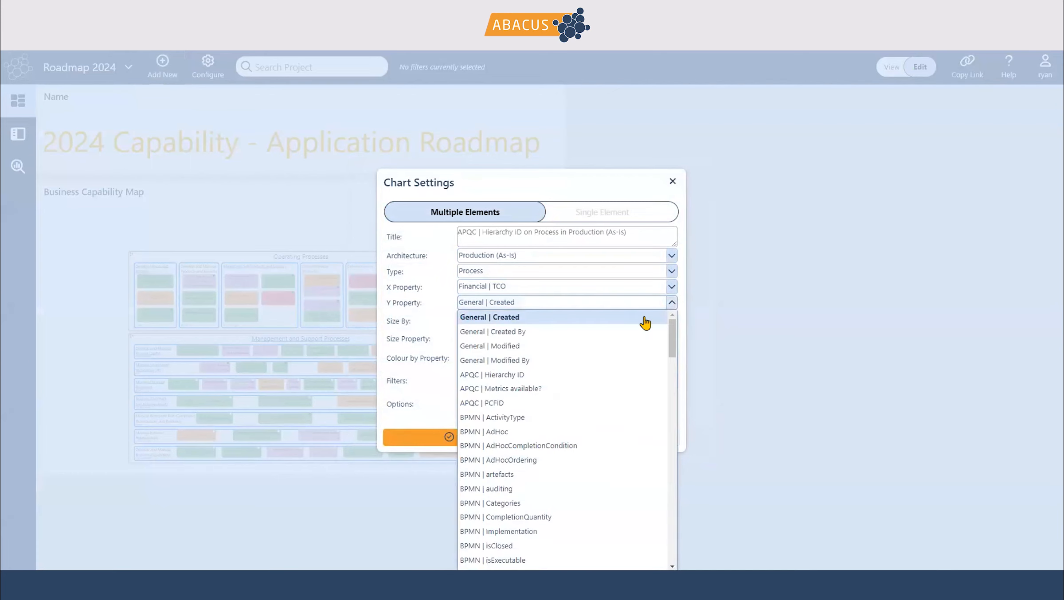
scroll(645, 323, down, 5)
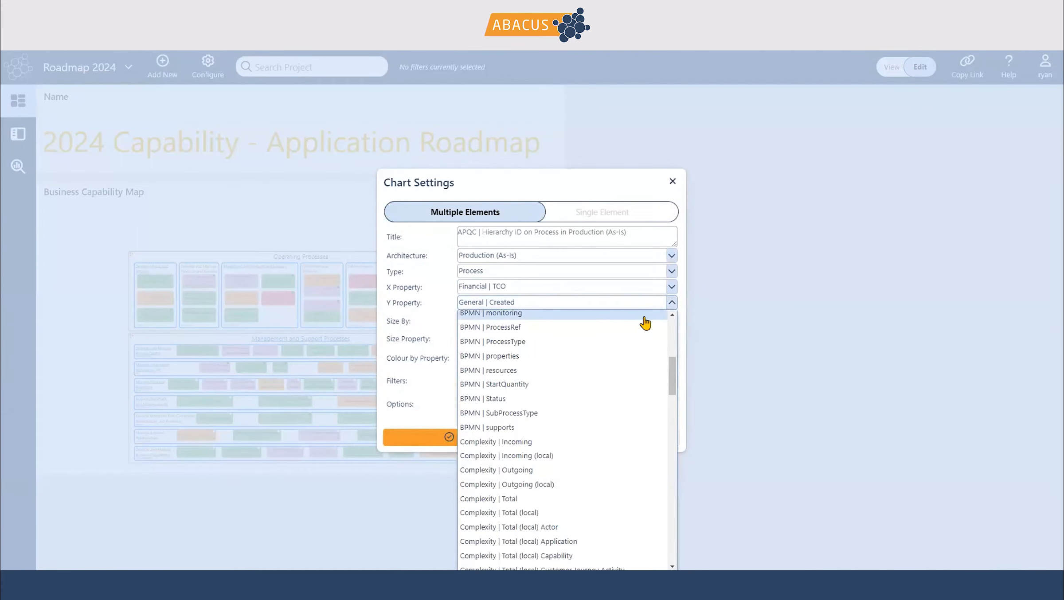
click(530, 505)
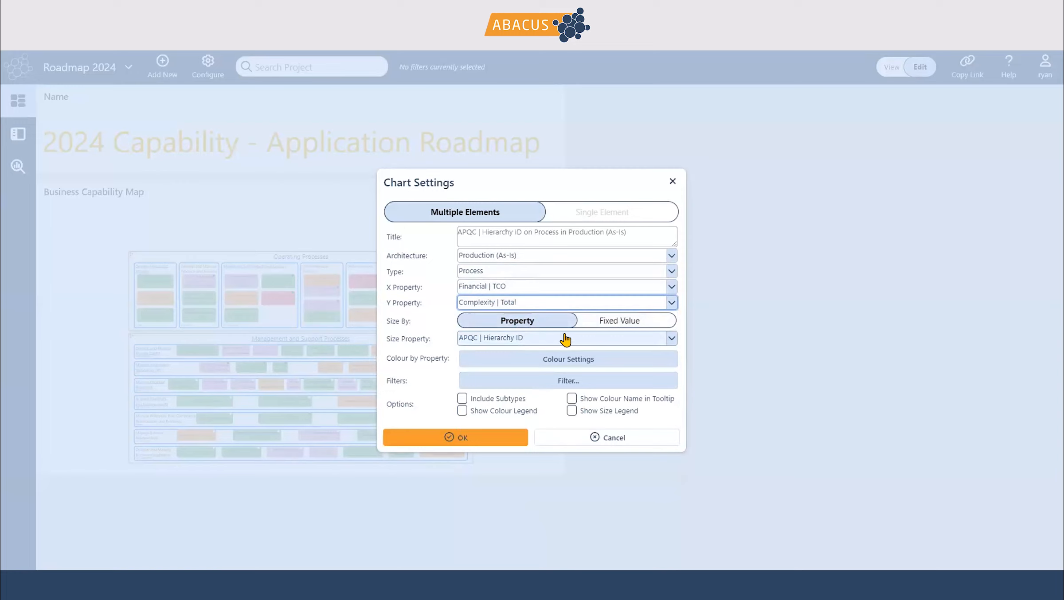
Size the bubbles by a fixed value and reduce that value towards the minimum.
click(623, 321)
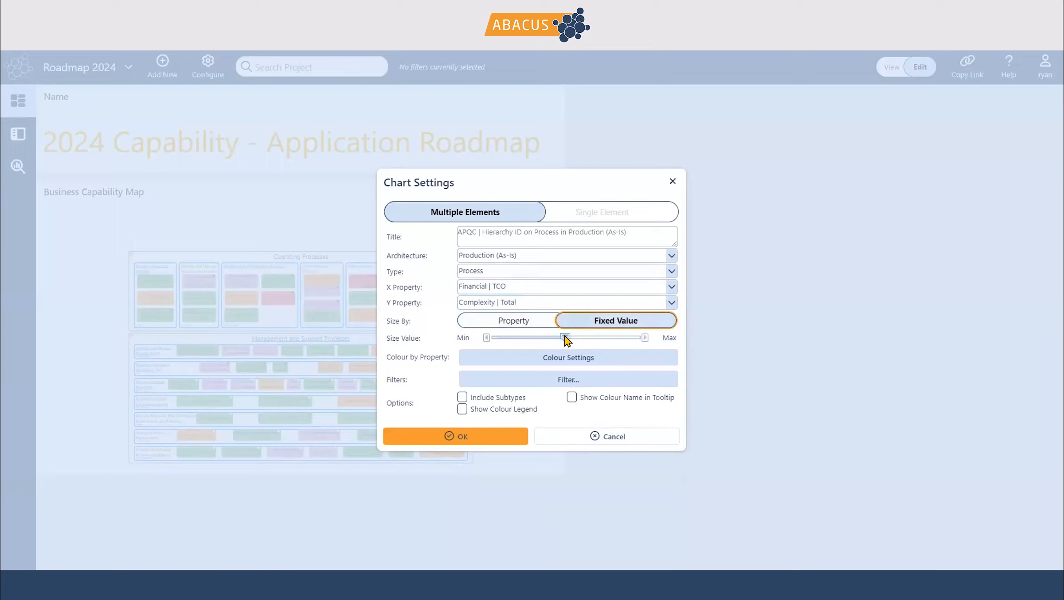
click(565, 338)
drag(566, 340, 508, 351)
Colour the bubbles by range using the Lifecycle | Recommendation property.
click(548, 360)
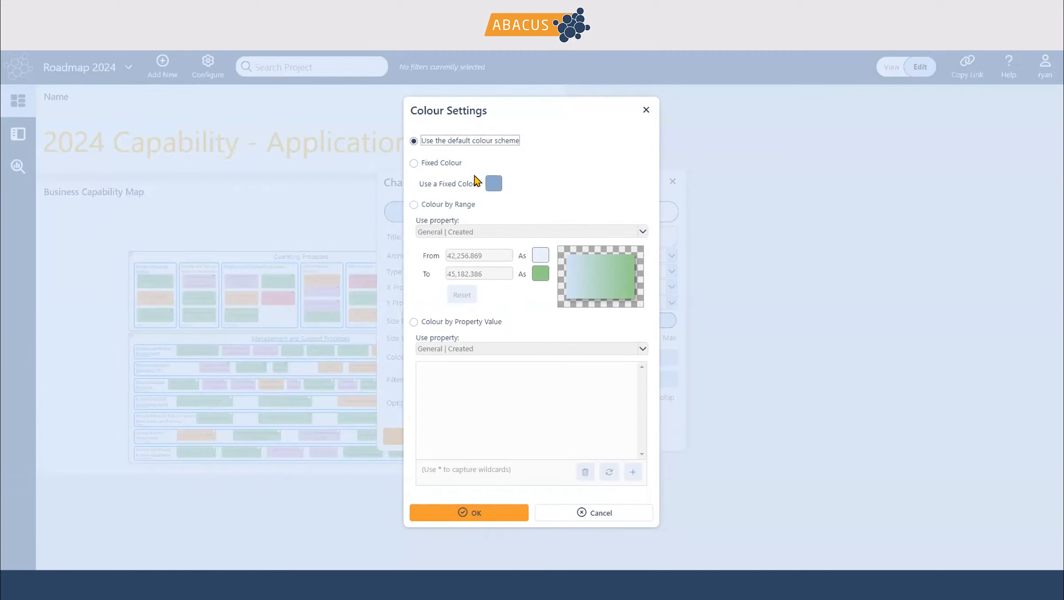
click(413, 205)
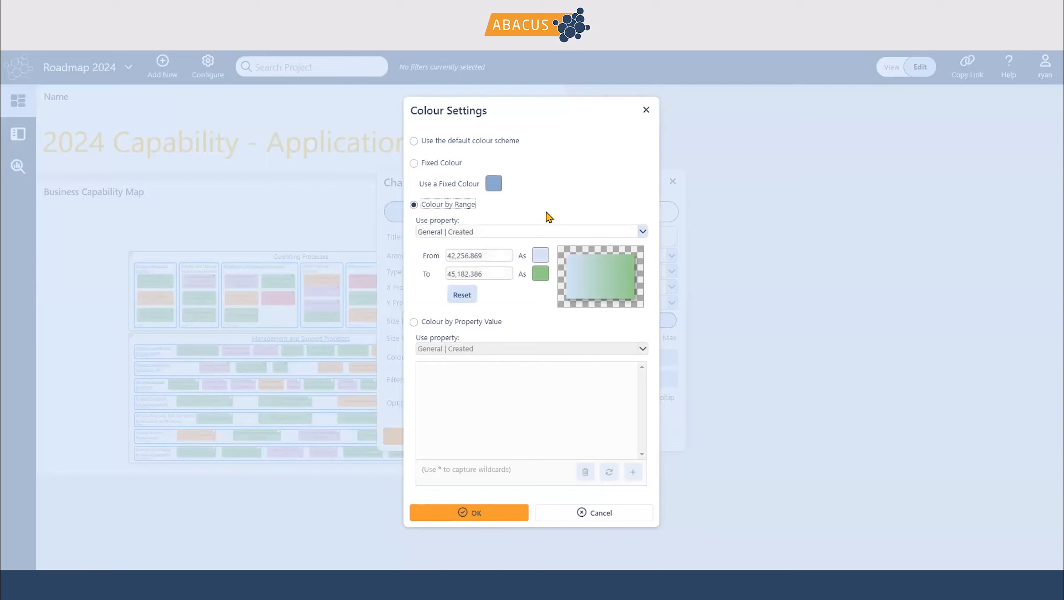
click(642, 233)
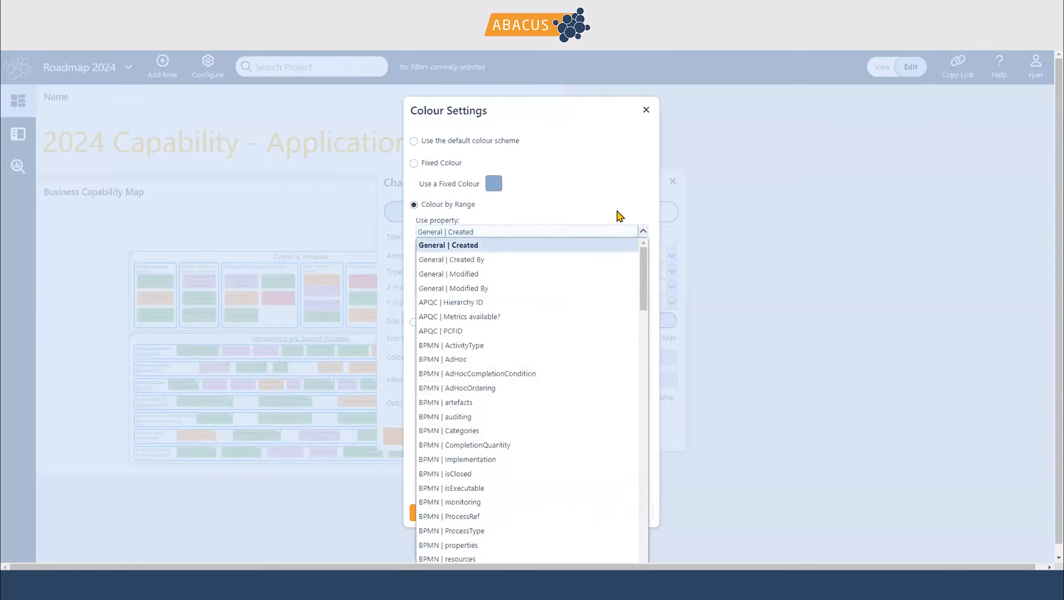
key(l)
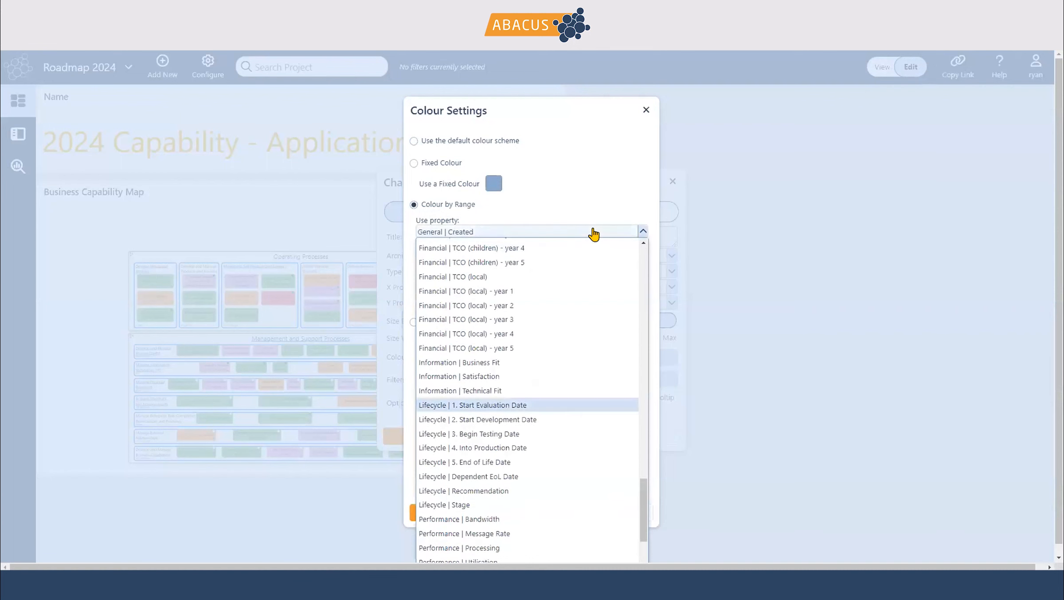
click(493, 491)
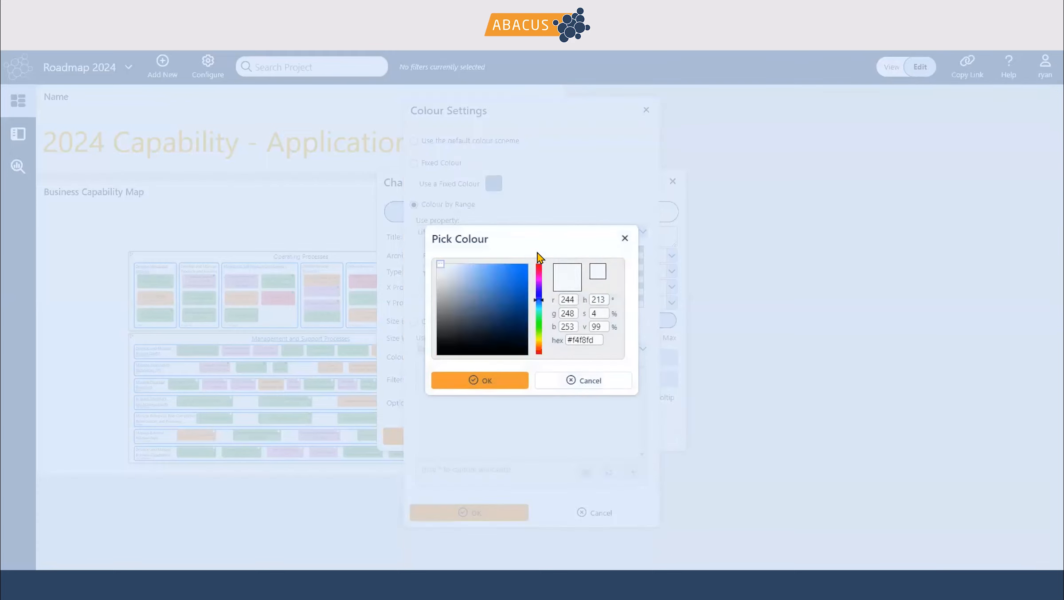
Set the colour range's From colour to green #3bc982 and shift its To colour to a red hue.
drag(537, 295, 538, 316)
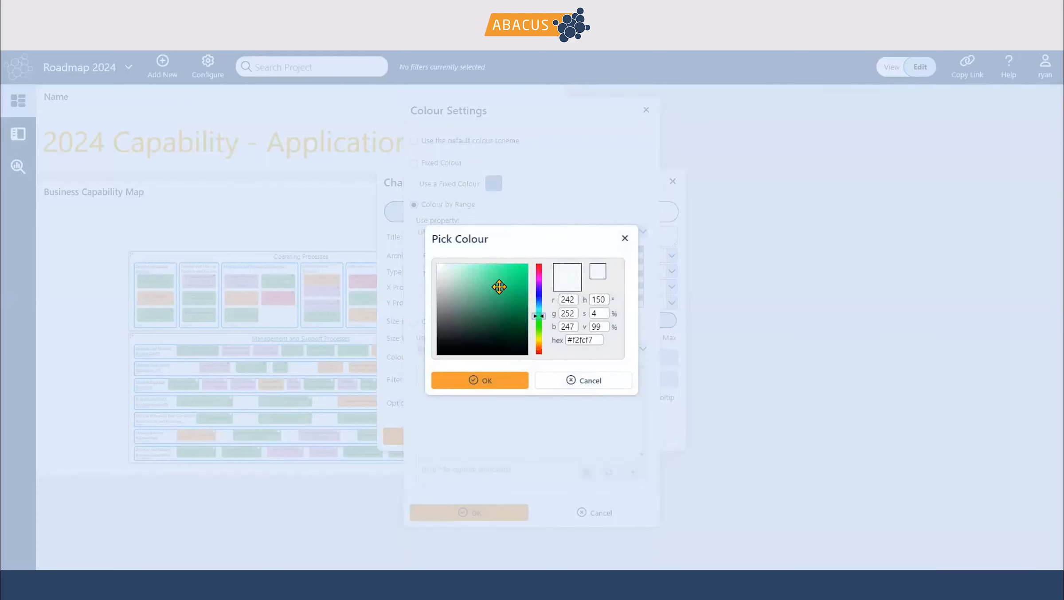
click(482, 269)
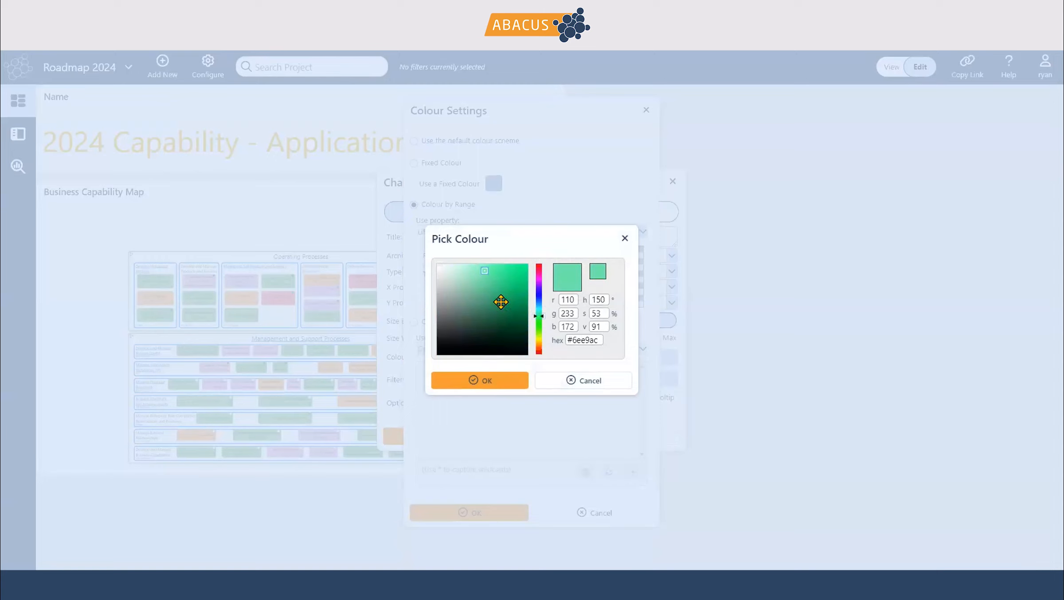
click(501, 282)
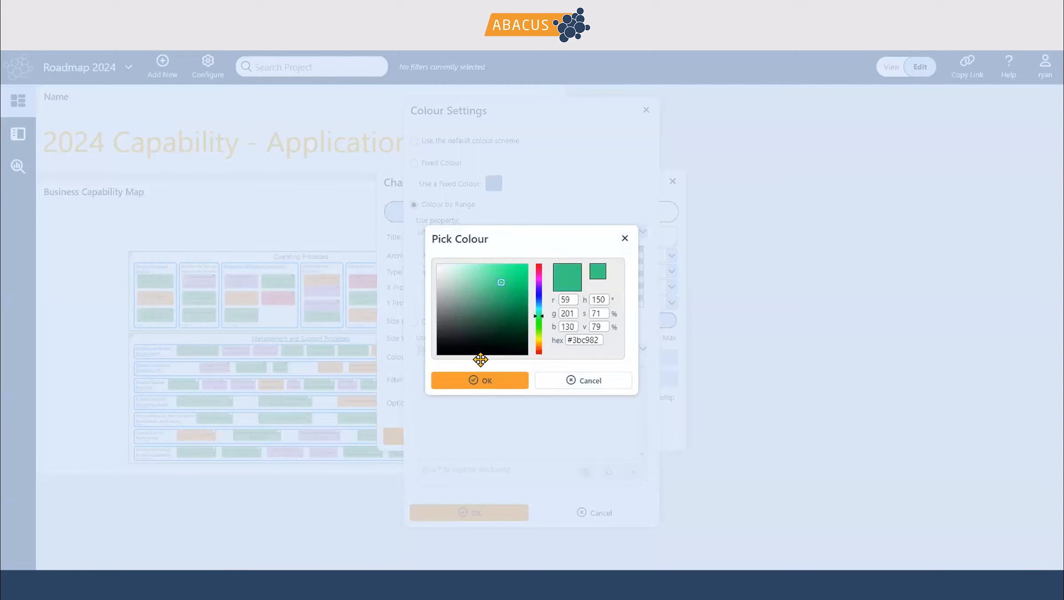
click(475, 381)
click(538, 272)
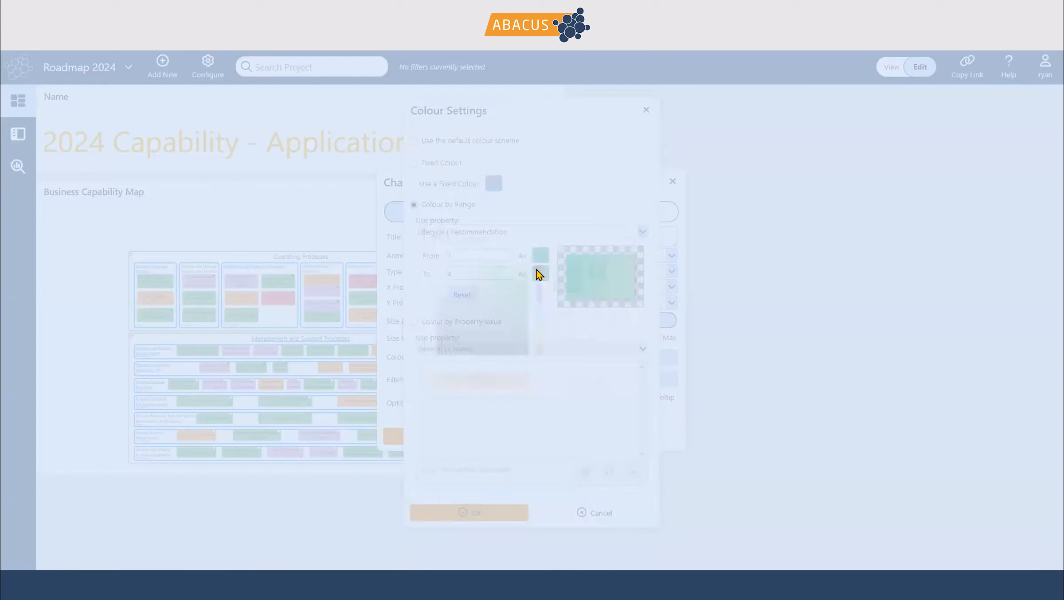
drag(540, 320, 537, 349)
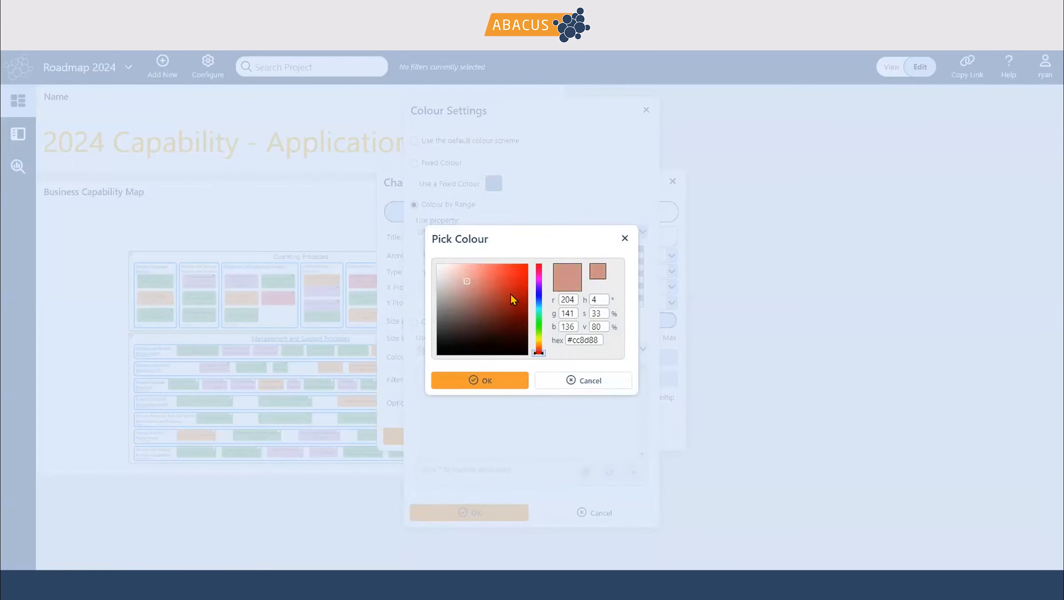
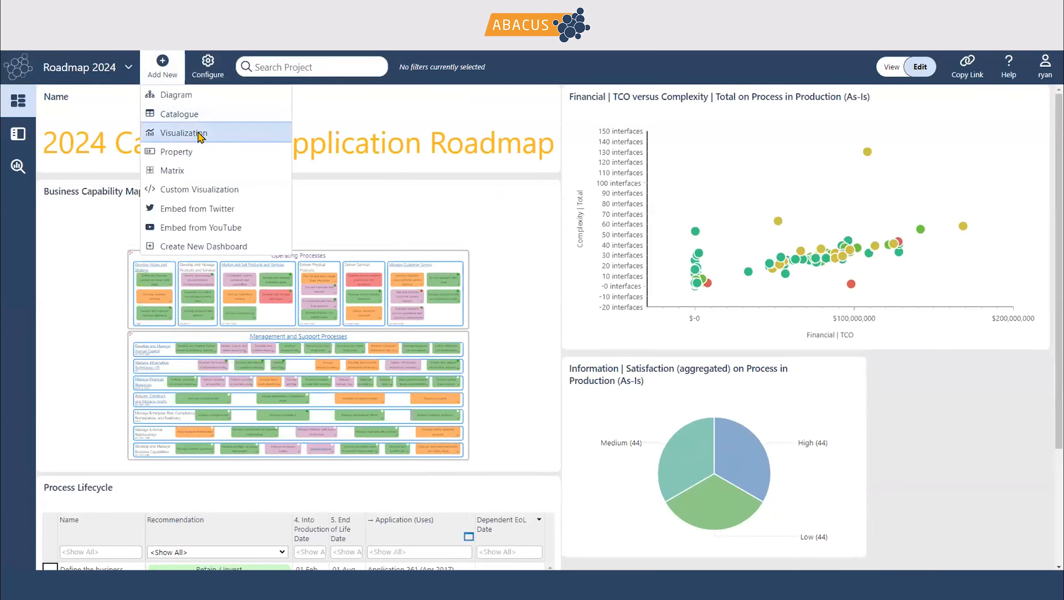
Start a new Gantt chart and expand Production (As-Is), Capabilities / Processes and Operating Processes in its element selection.
click(653, 272)
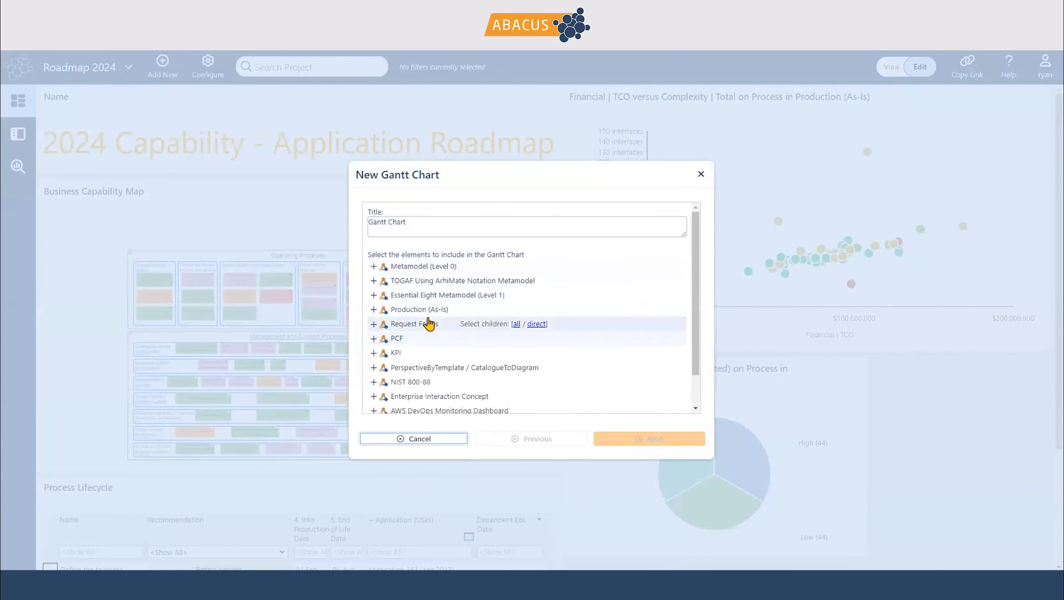
click(374, 309)
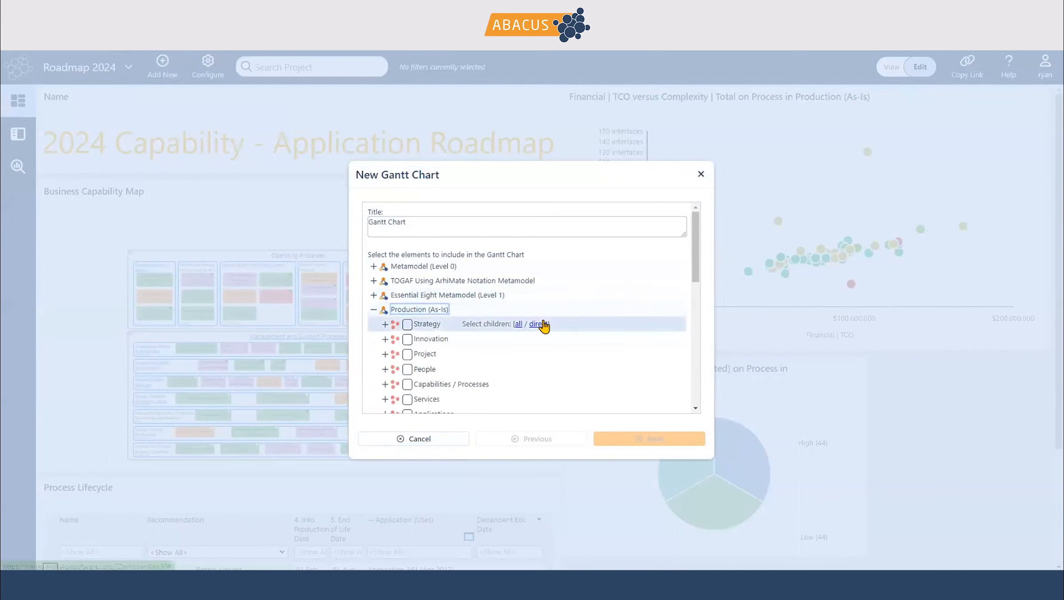
scroll(541, 328, down, 3)
click(383, 274)
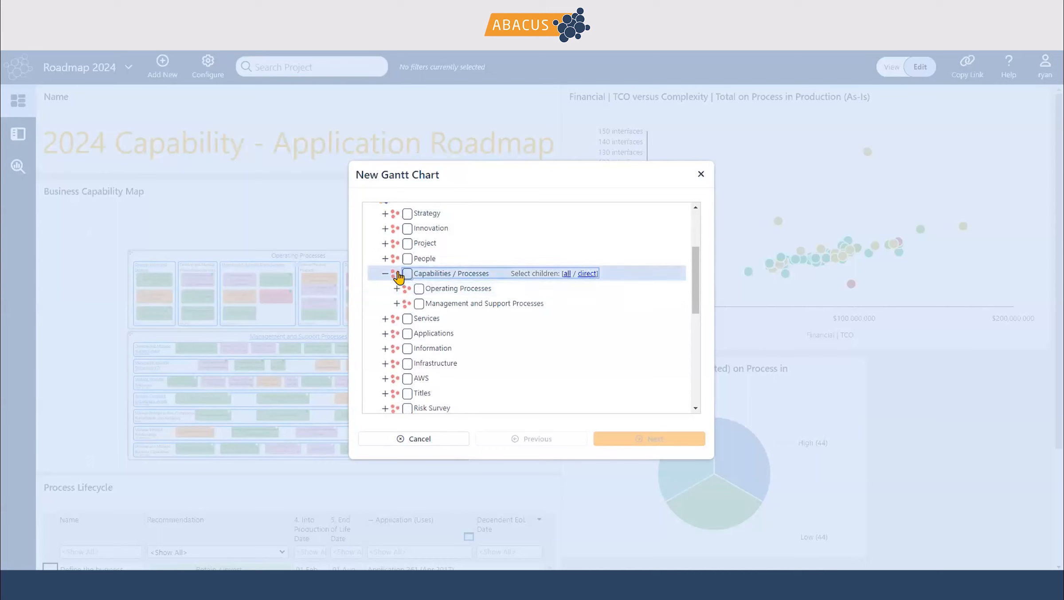
click(397, 289)
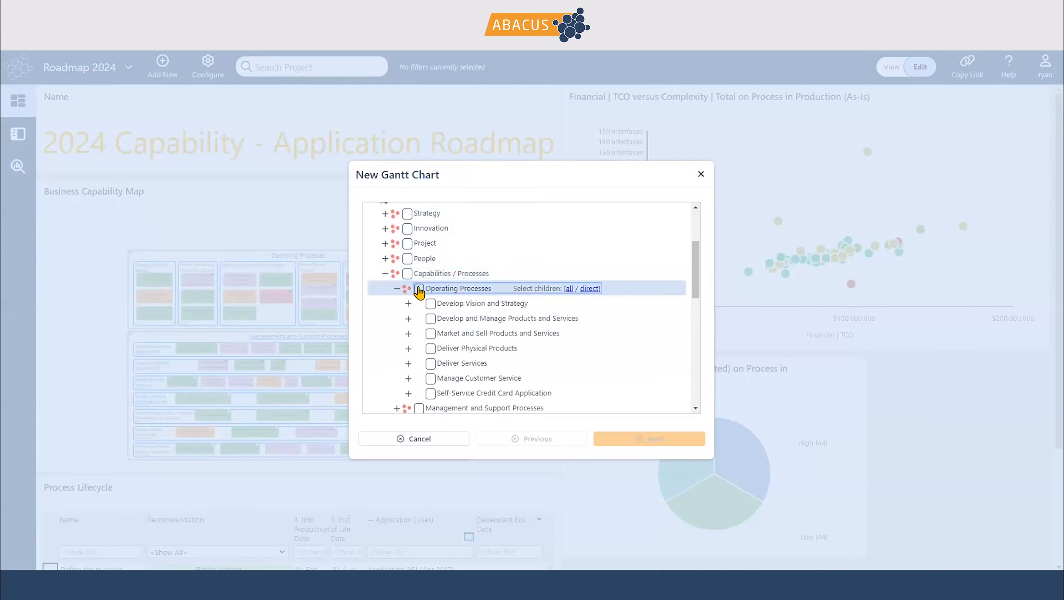
scroll(479, 311, down, 1)
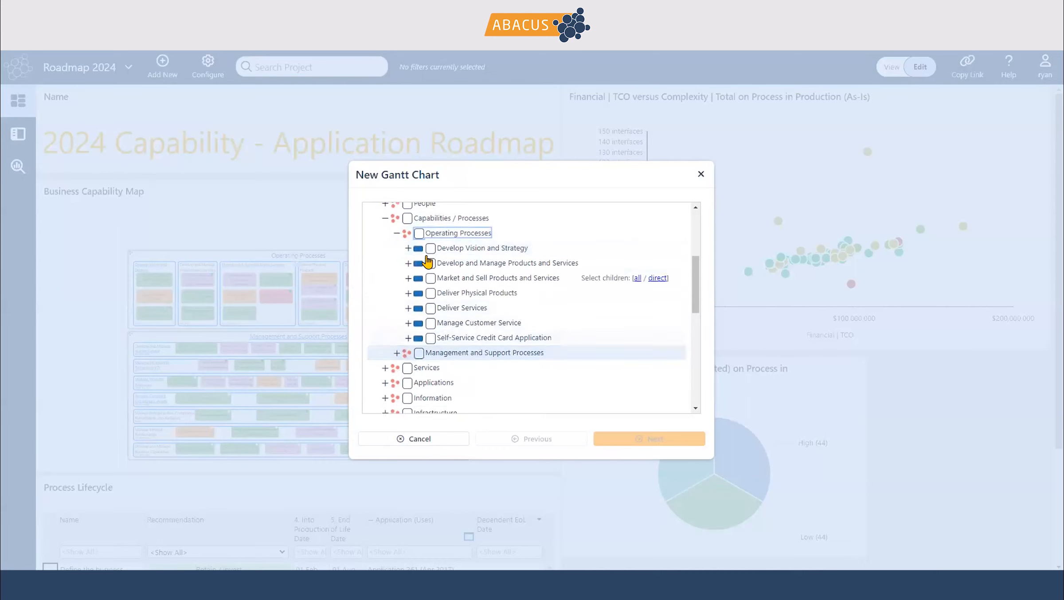
Include all children of Operating Processes but not Operating Processes itself, and continue to the connected components selection.
click(418, 234)
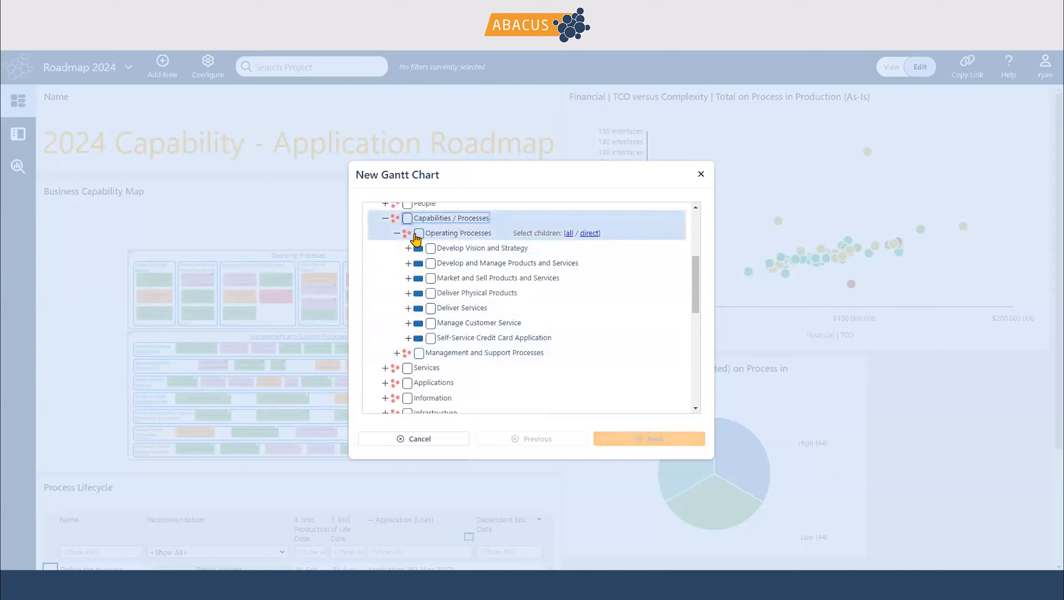
click(419, 235)
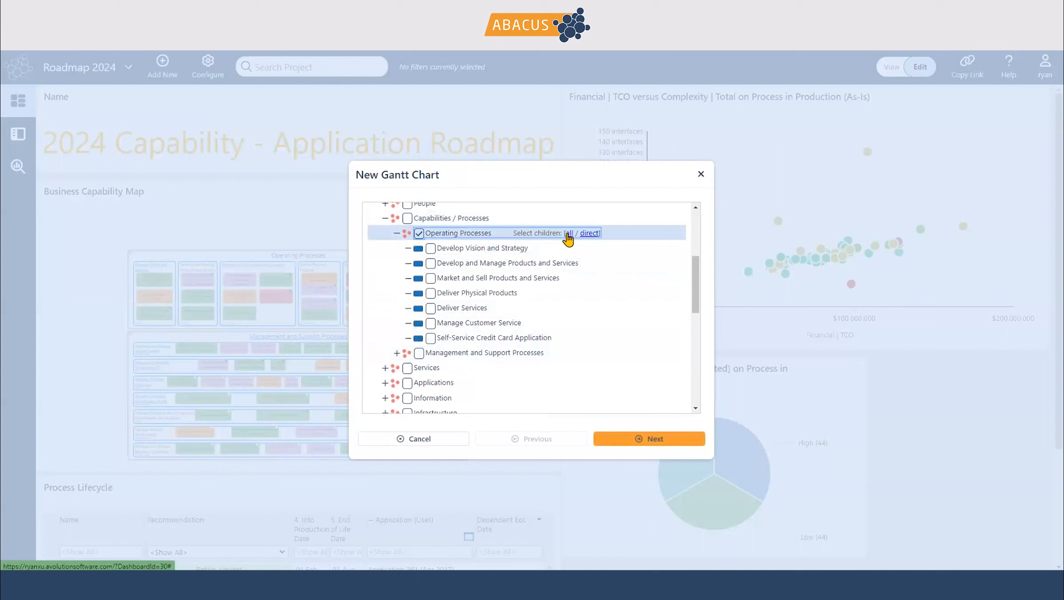
click(568, 234)
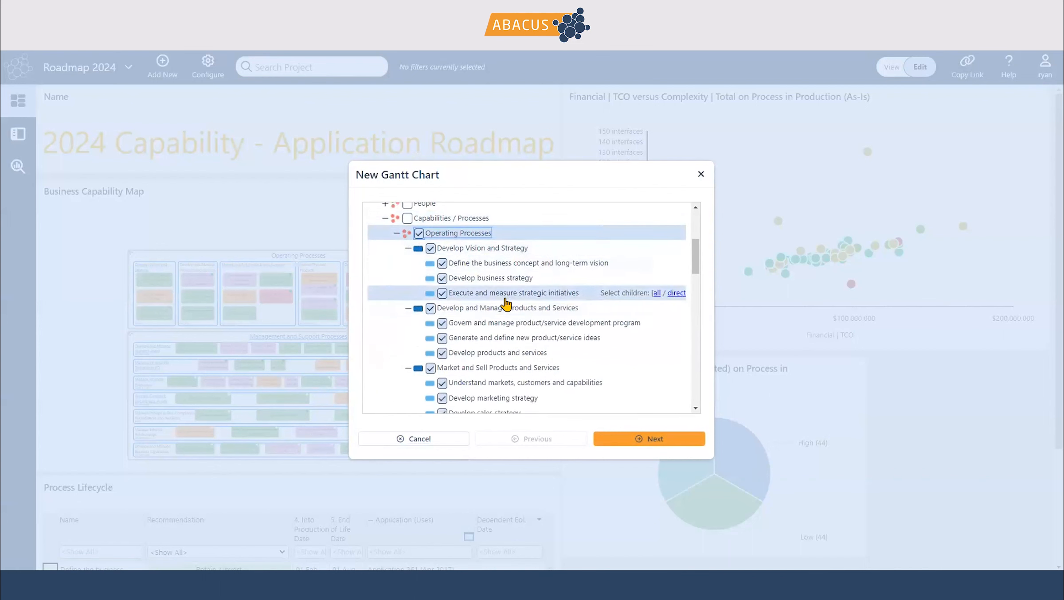
scroll(507, 304, down, 8)
scroll(507, 304, up, 6)
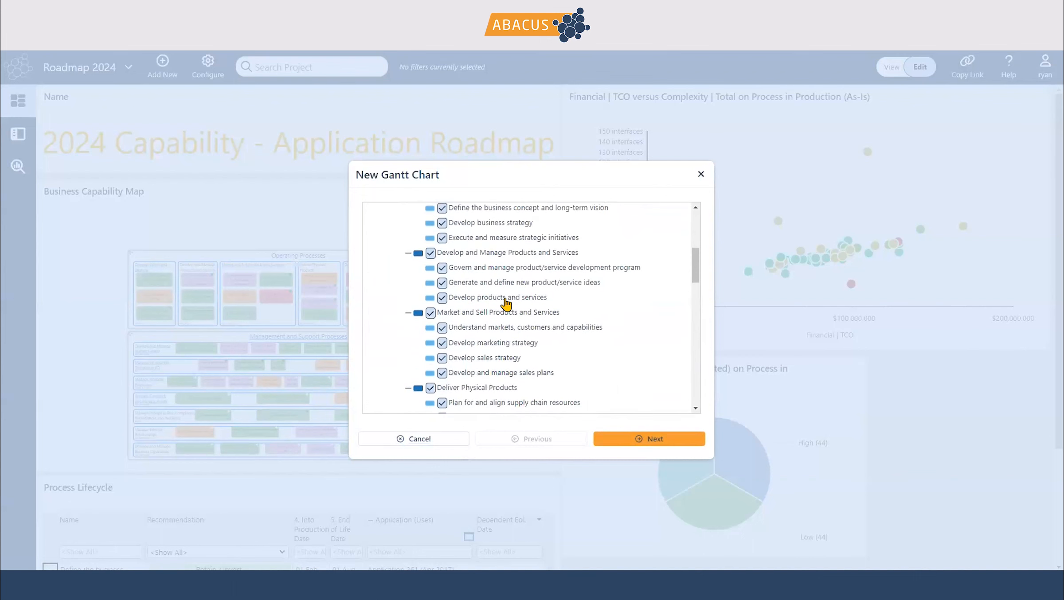
scroll(507, 304, up, 4)
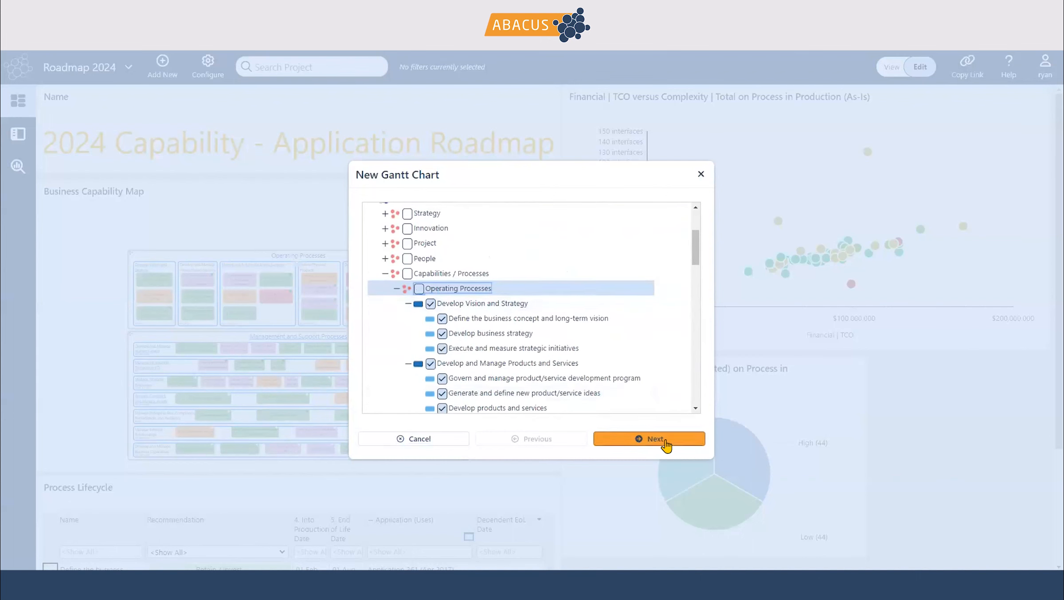
click(665, 444)
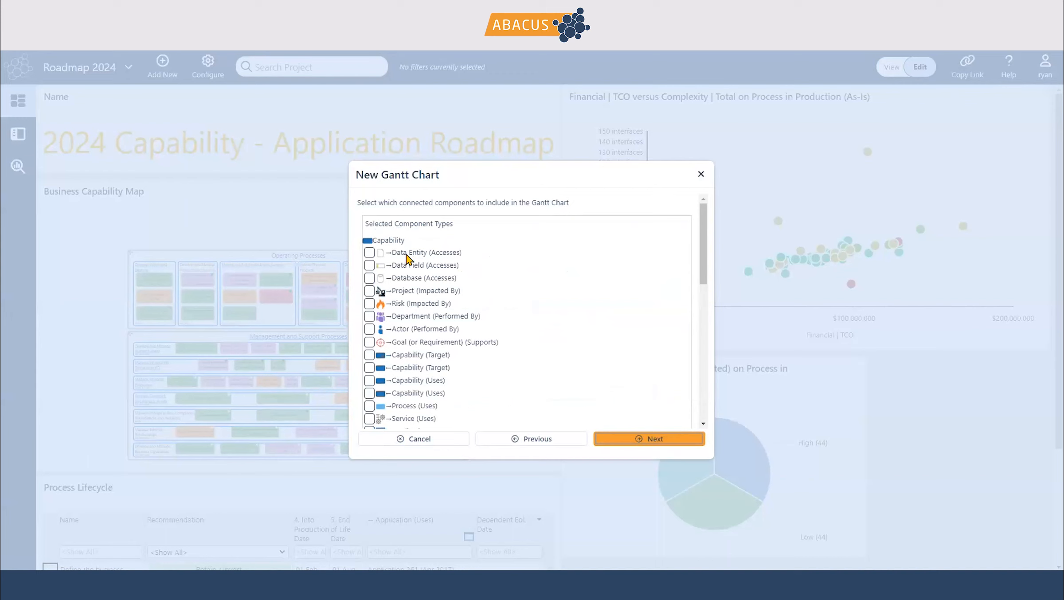
Include Application (Uses) under Process as a connected component of the Gantt chart and continue to the date properties.
scroll(433, 341, down, 5)
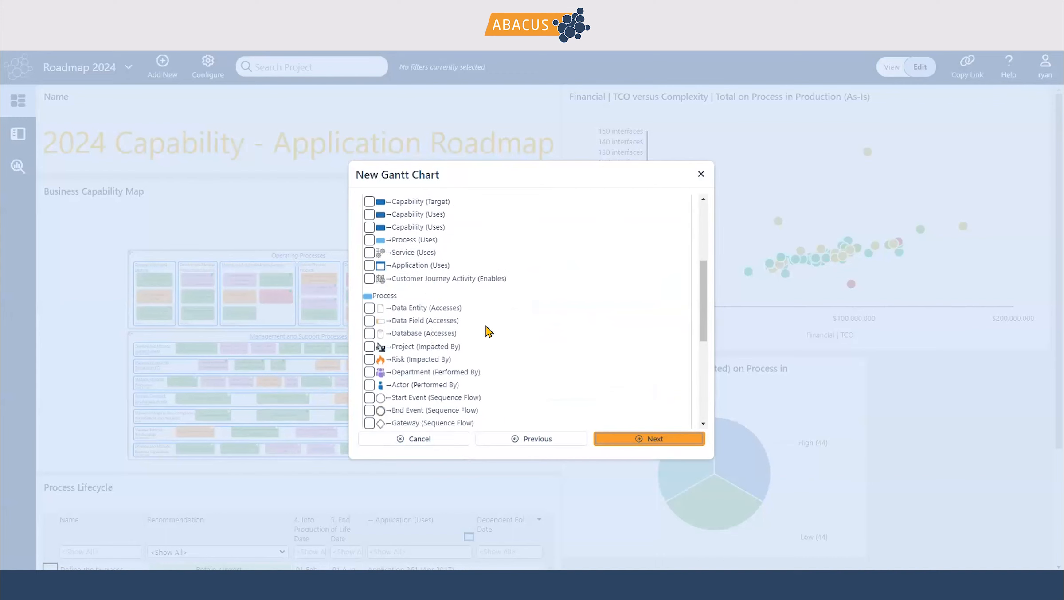
scroll(489, 331, down, 3)
scroll(489, 331, up, 1)
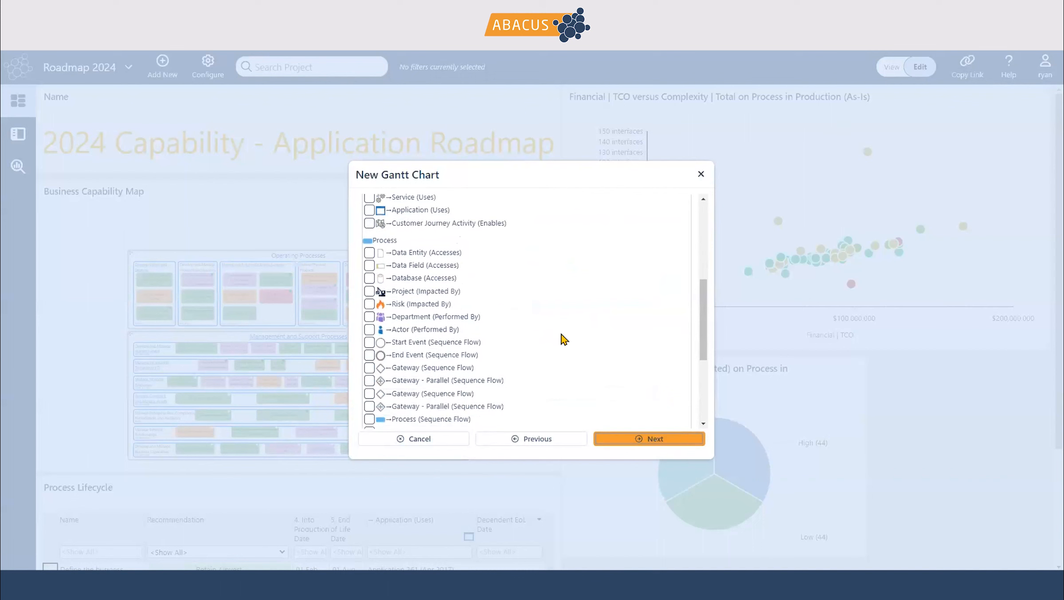
scroll(411, 328, down, 3)
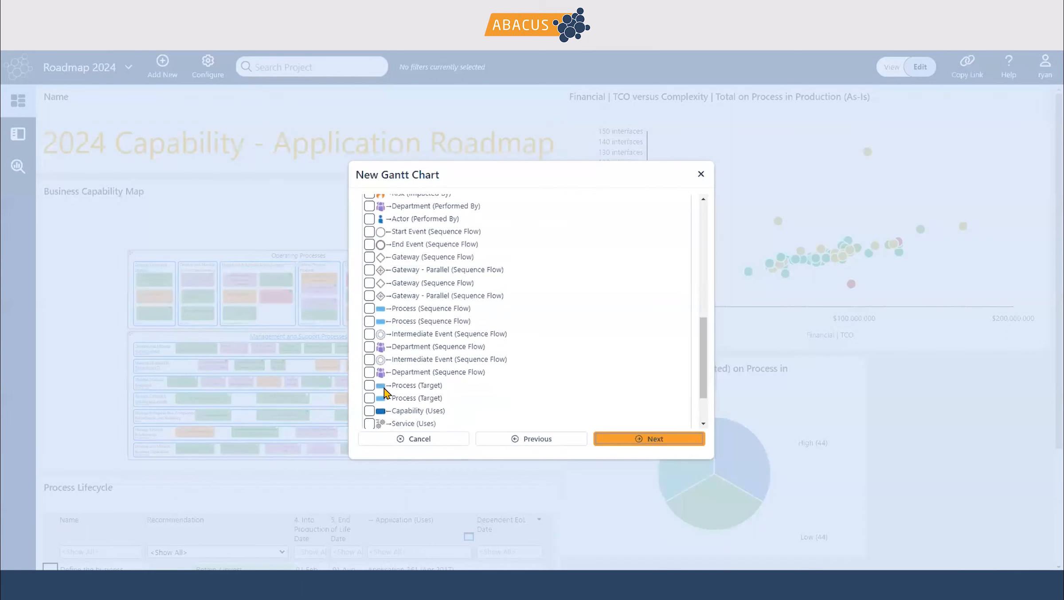
scroll(424, 382, down, 2)
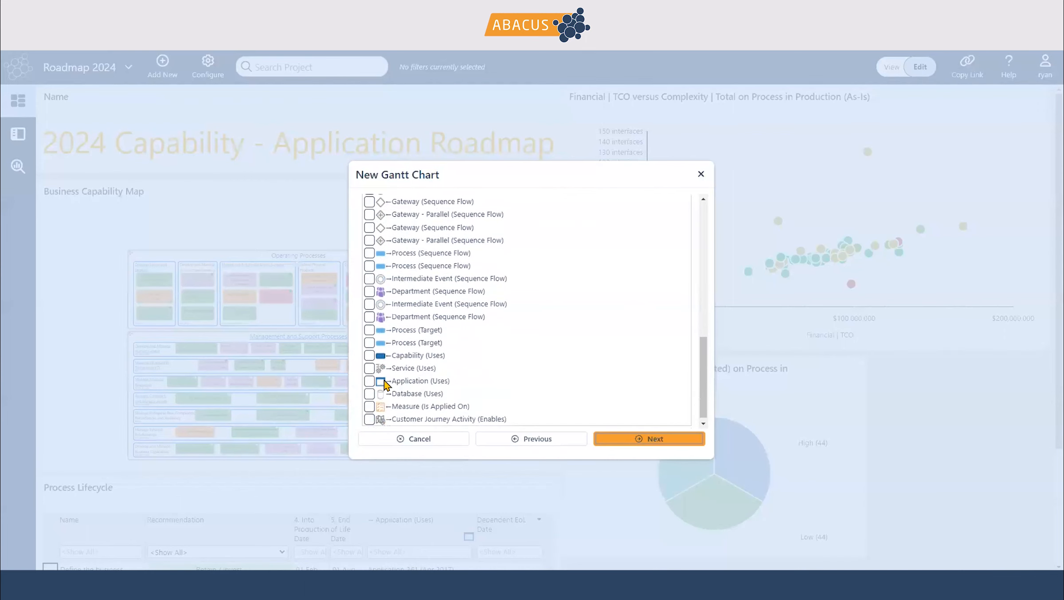
click(369, 381)
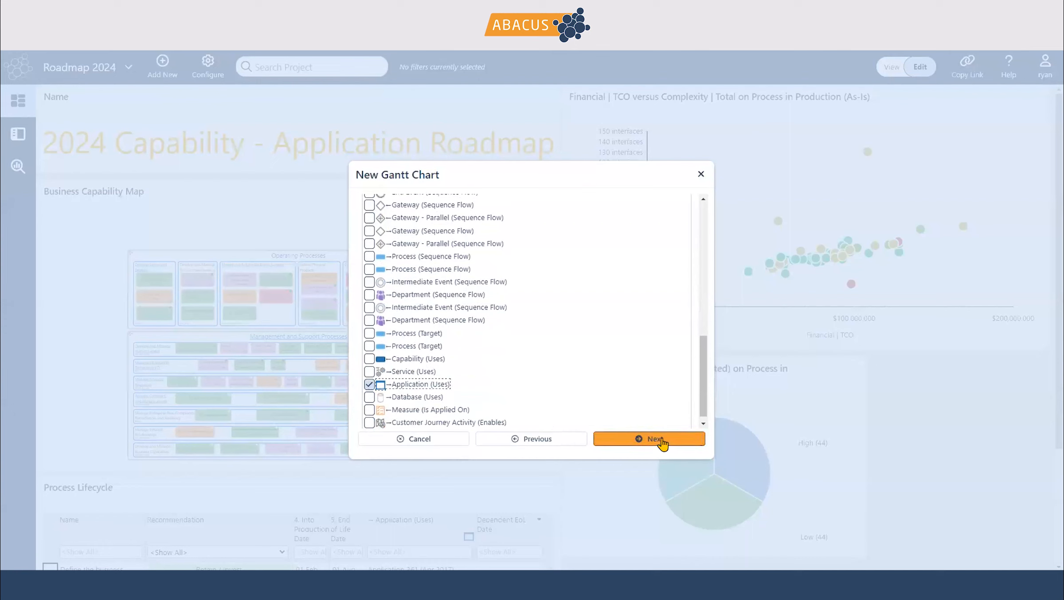
click(654, 438)
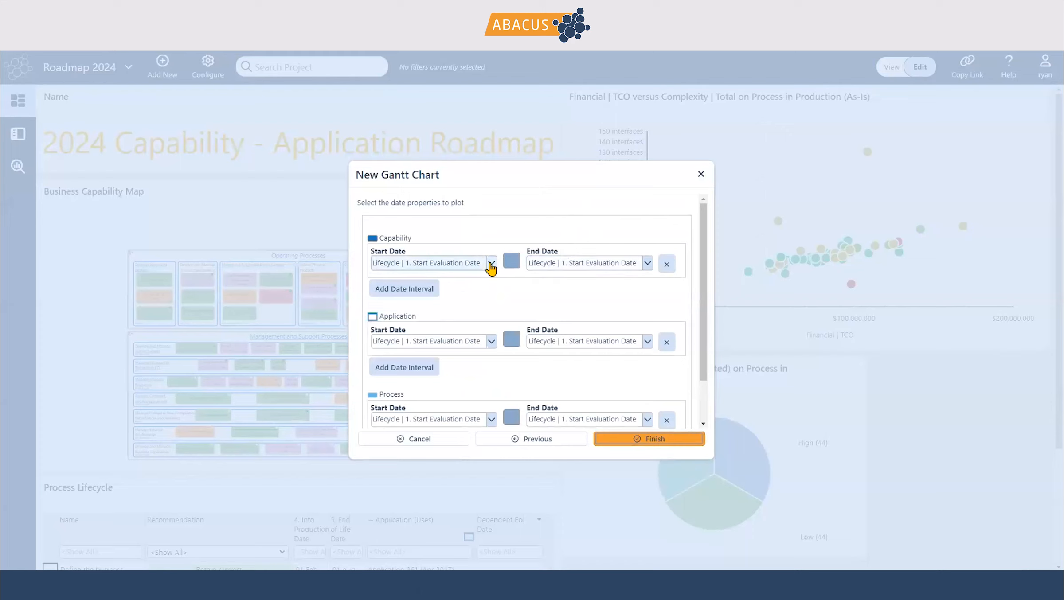
Plot the Capability interval from Lifecycle | 4. Into Production Date to Lifecycle | 5. End of Life Date.
click(490, 264)
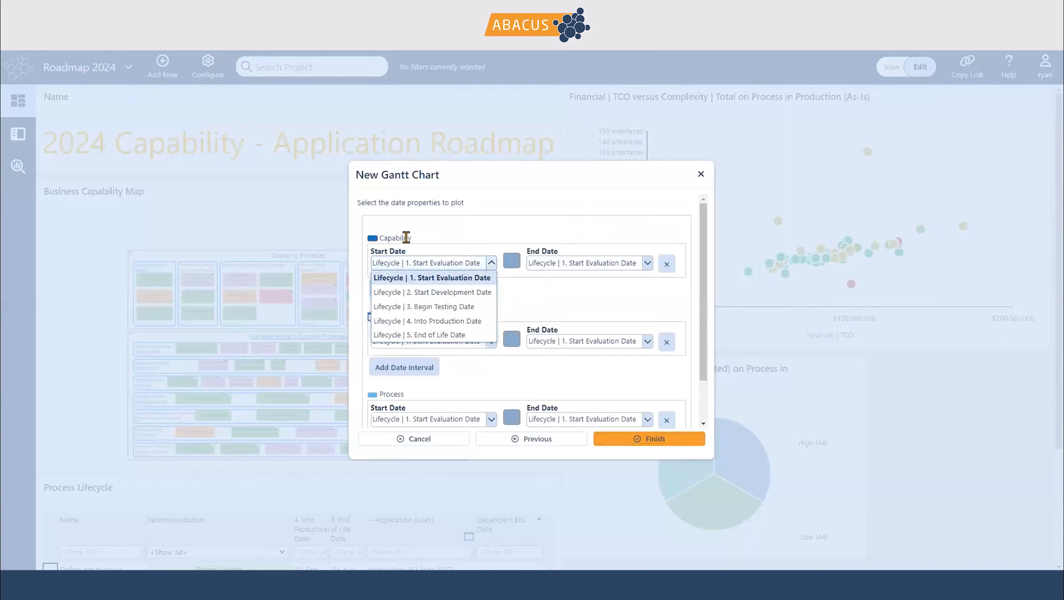
click(459, 321)
click(647, 264)
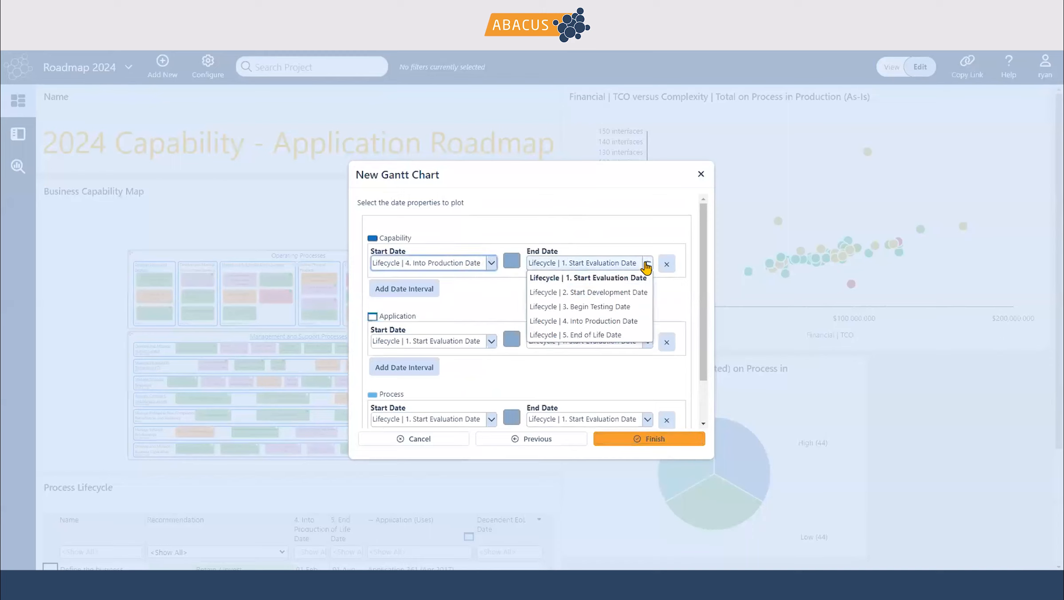
click(606, 336)
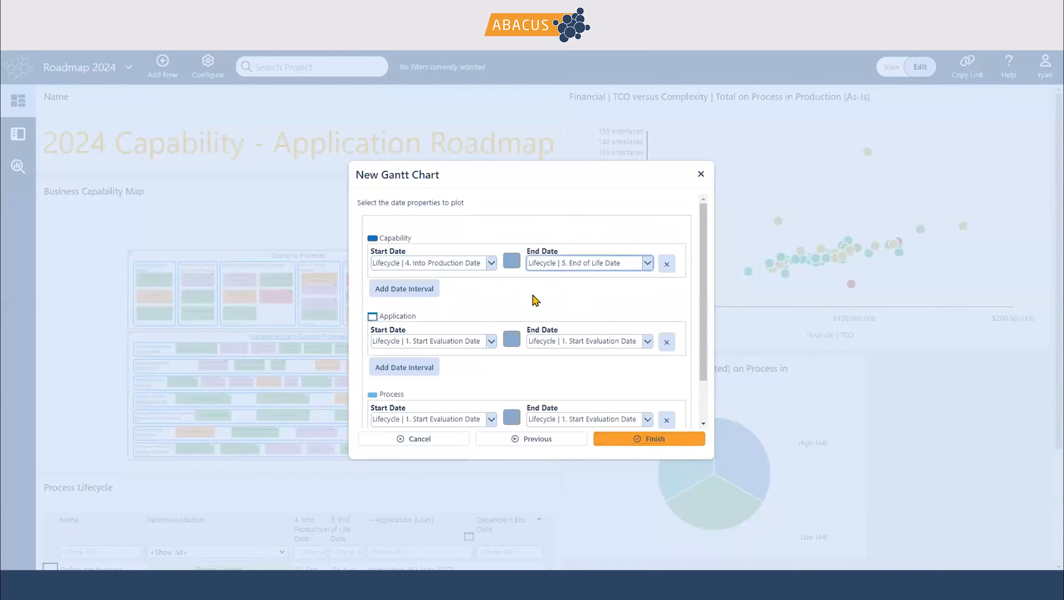
Plot the Process interval from Lifecycle | 4. Into Production Date to Lifecycle | 5. End of Life Date.
scroll(528, 301, down, 1)
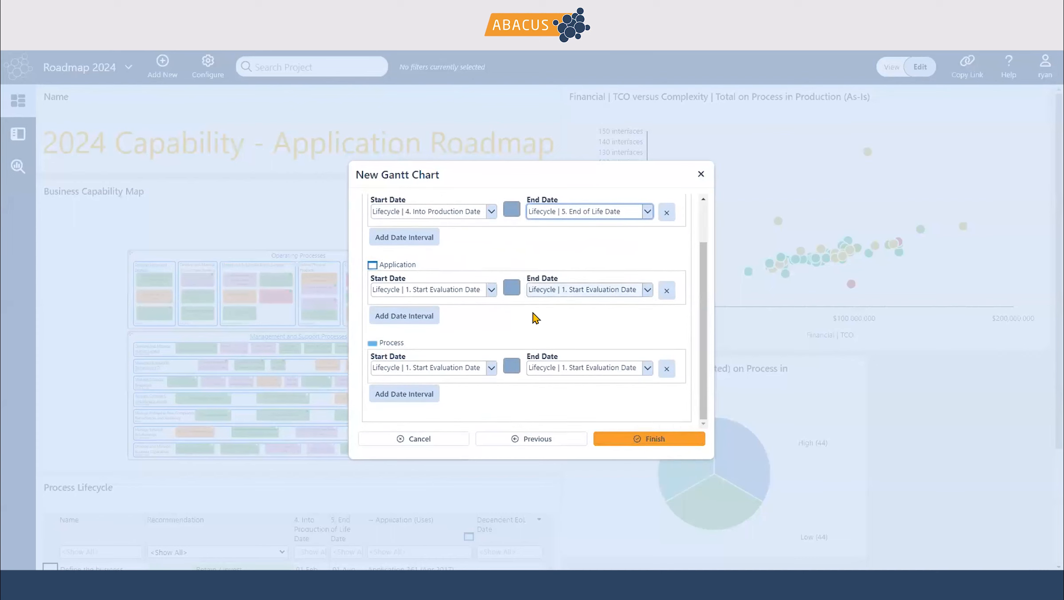
click(492, 369)
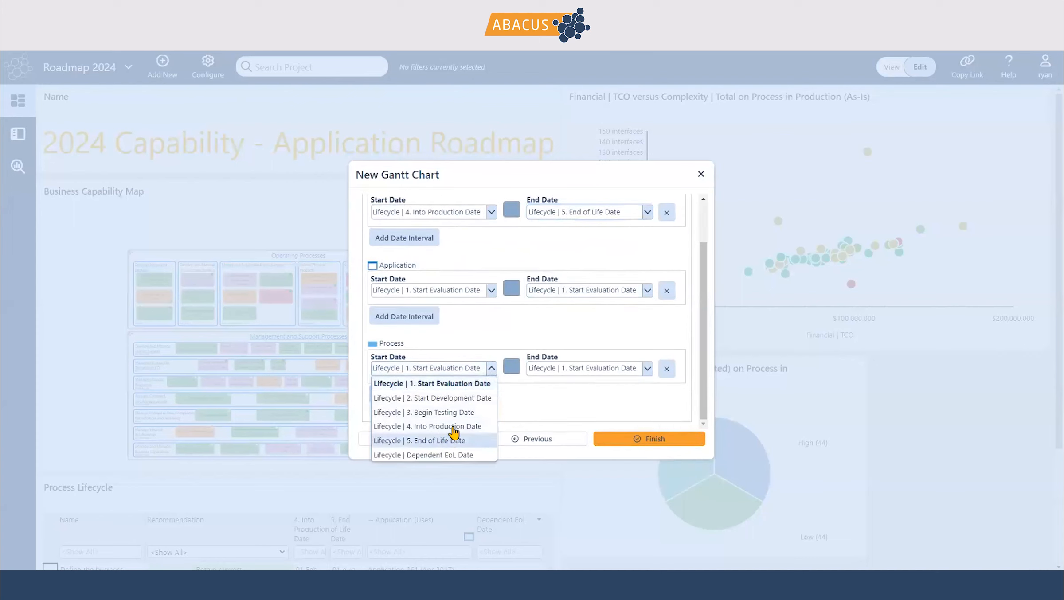
click(483, 426)
click(647, 369)
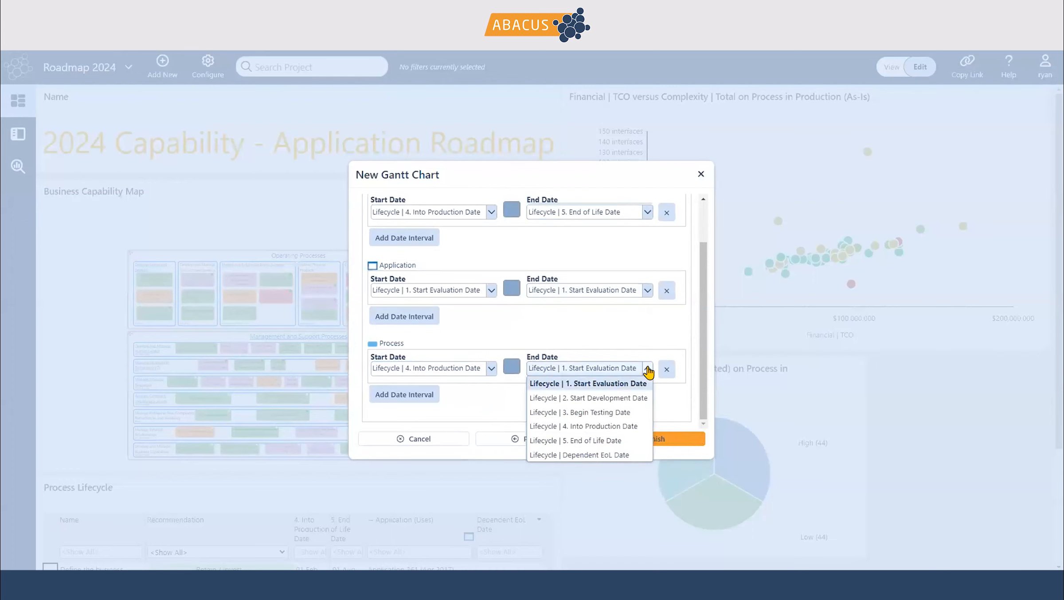
click(601, 440)
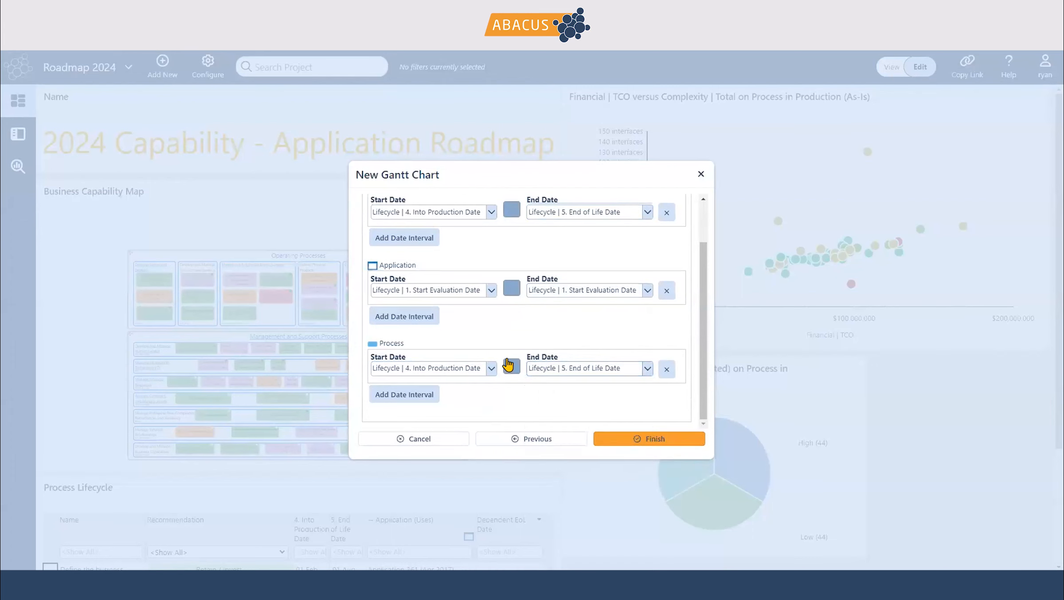
Set the Process interval's fixed colour to a more saturated blue.
click(510, 367)
click(494, 183)
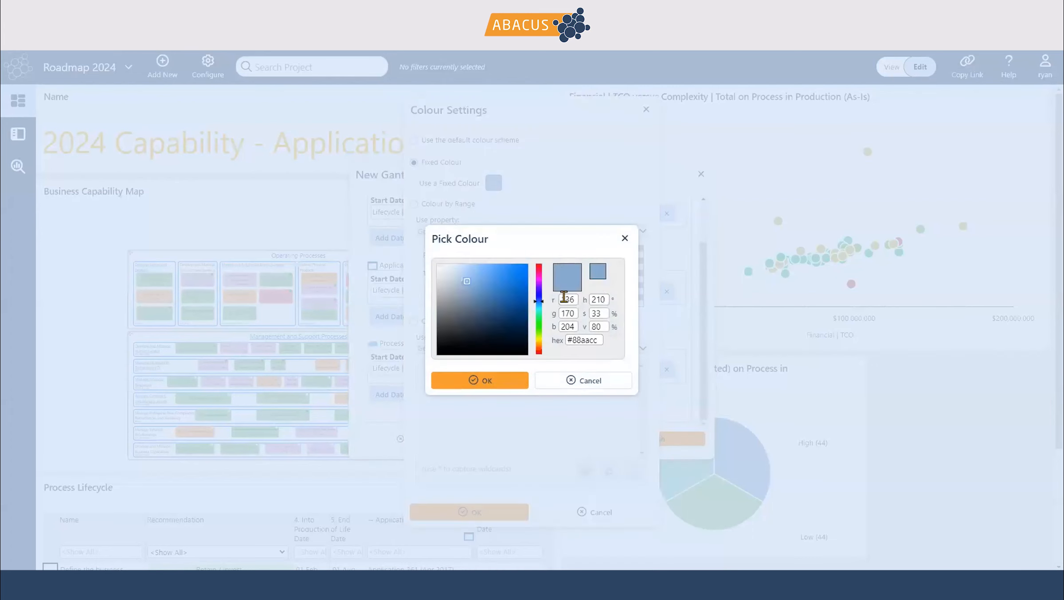
click(495, 282)
click(495, 379)
click(496, 510)
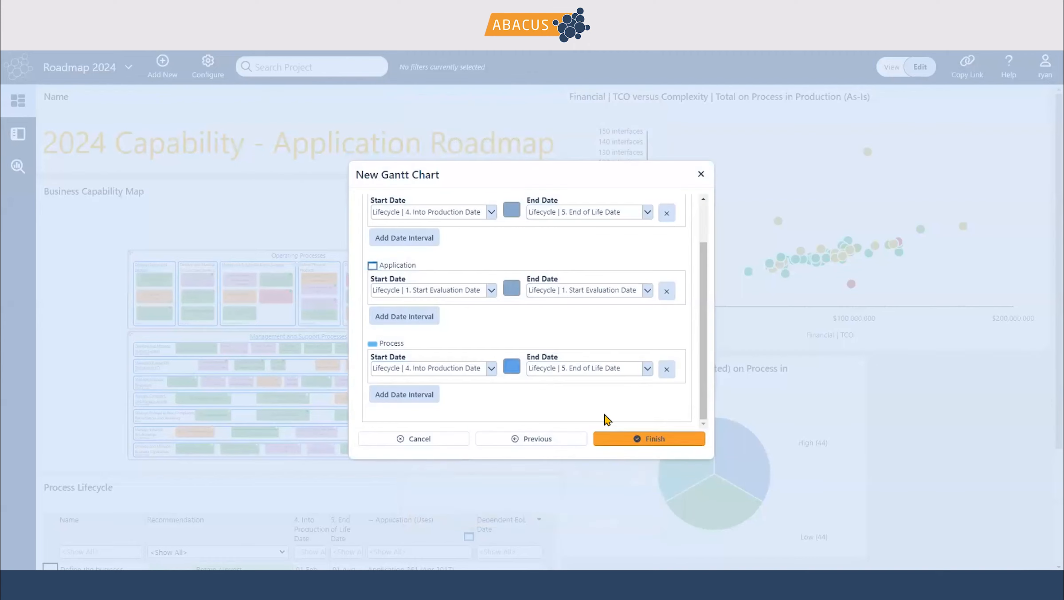
Set the Process interval's fixed colour to light blue #a6cff5.
click(512, 368)
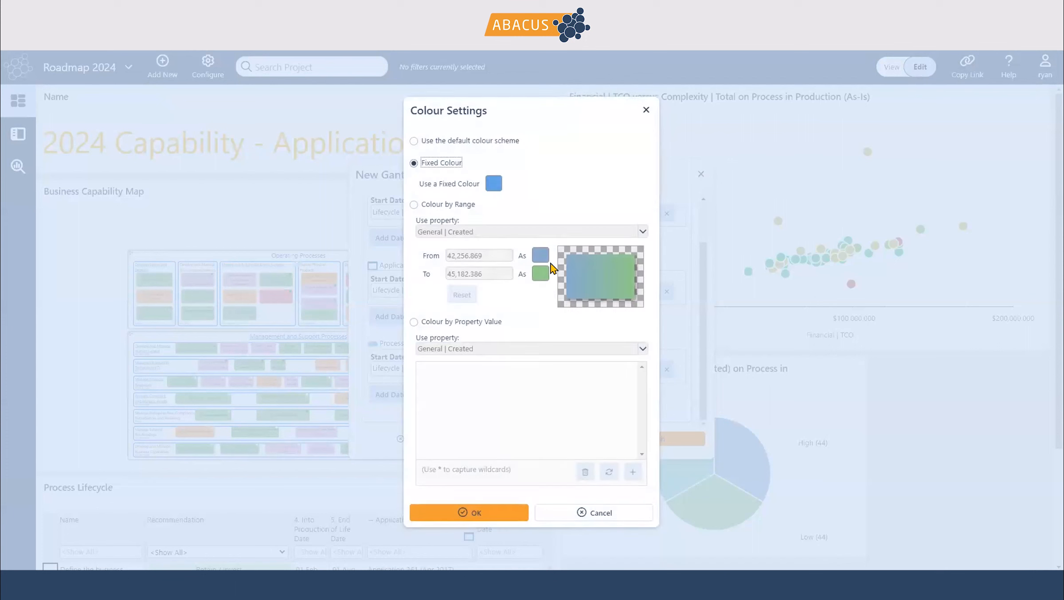
click(494, 184)
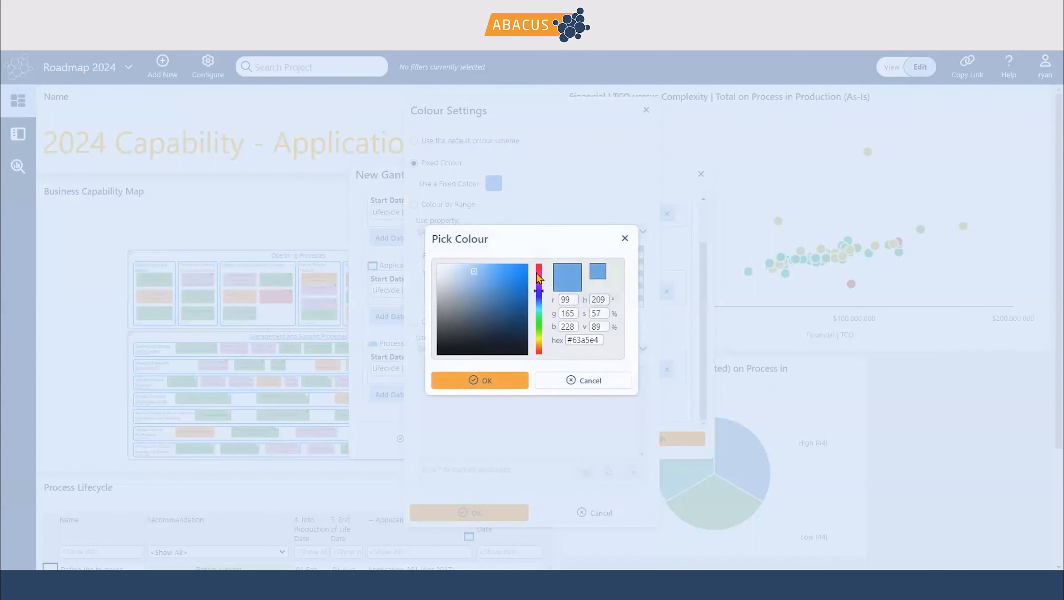
click(474, 285)
click(465, 269)
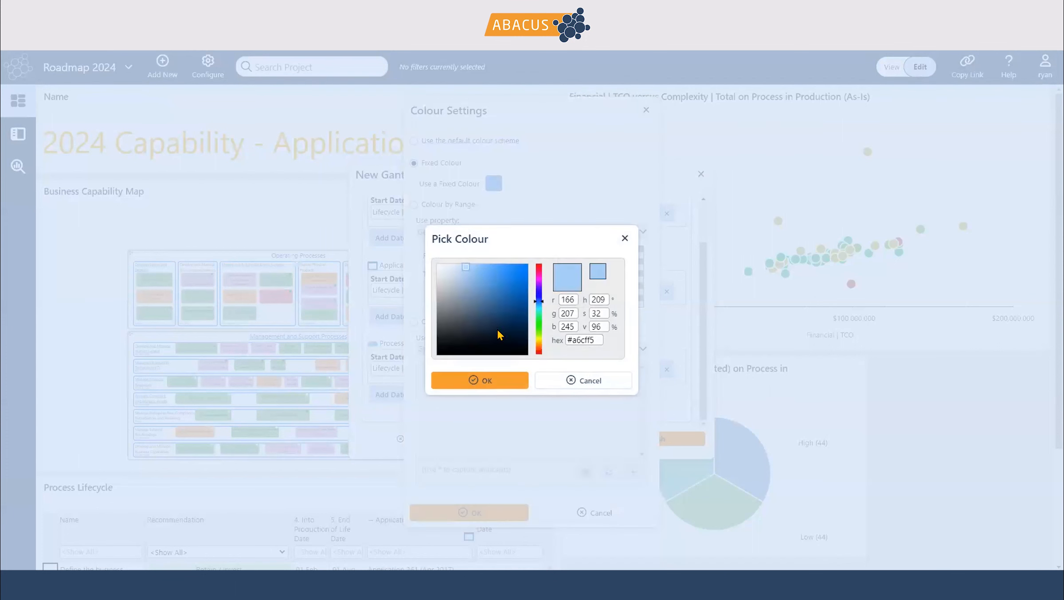
click(487, 380)
click(477, 510)
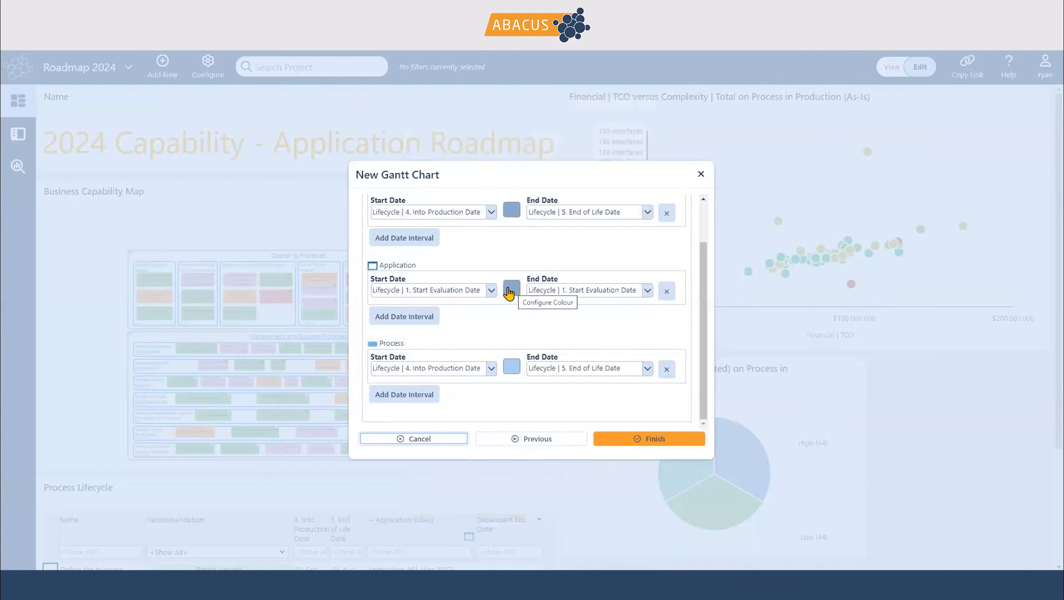
Plot the Application interval from Lifecycle | 2. Start Development Date to Lifecycle | 4. Into Production Date.
click(490, 291)
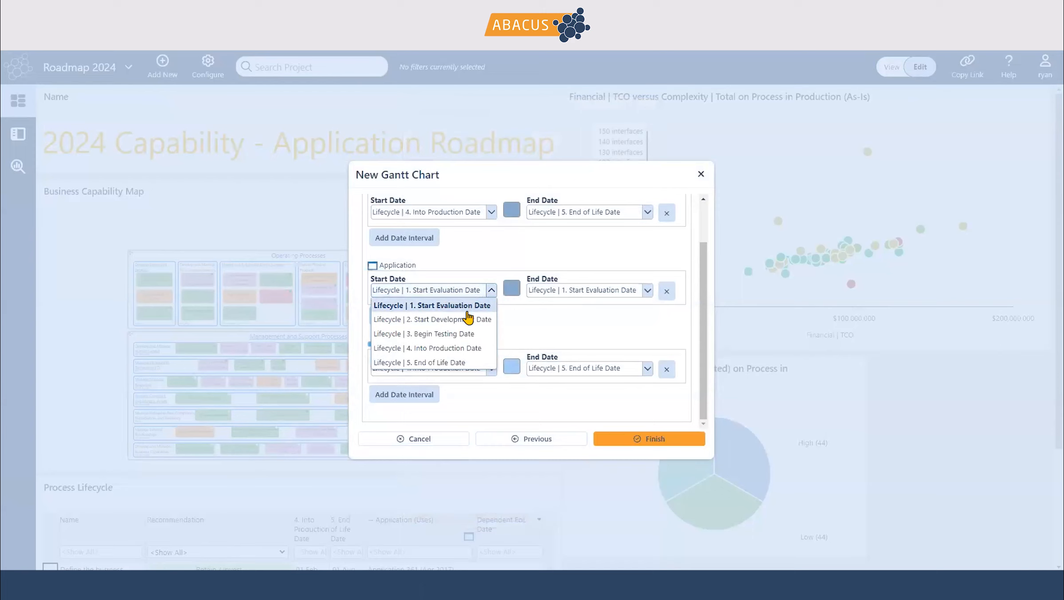
click(465, 320)
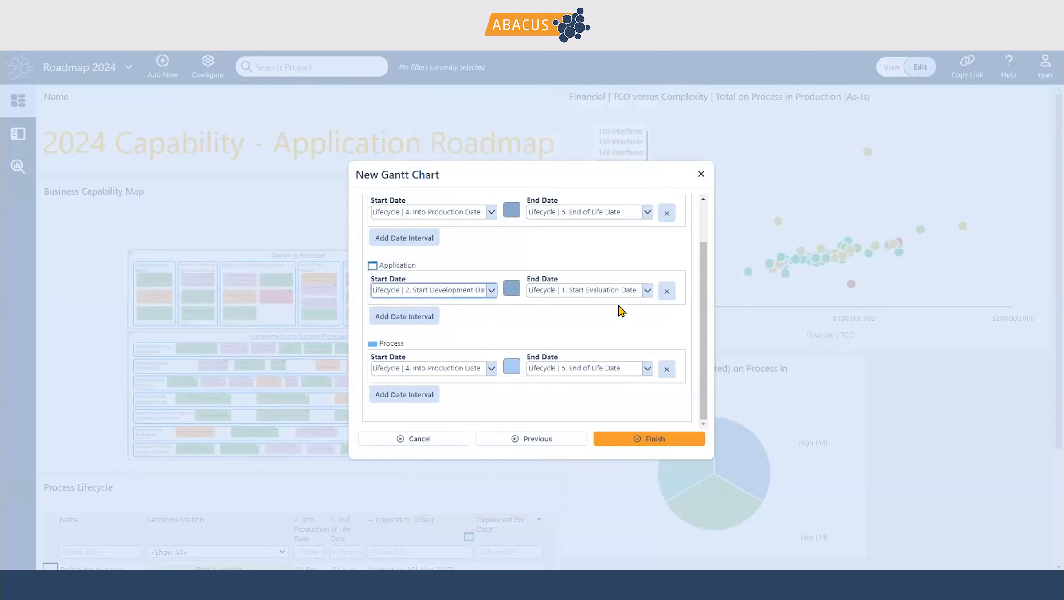
click(646, 292)
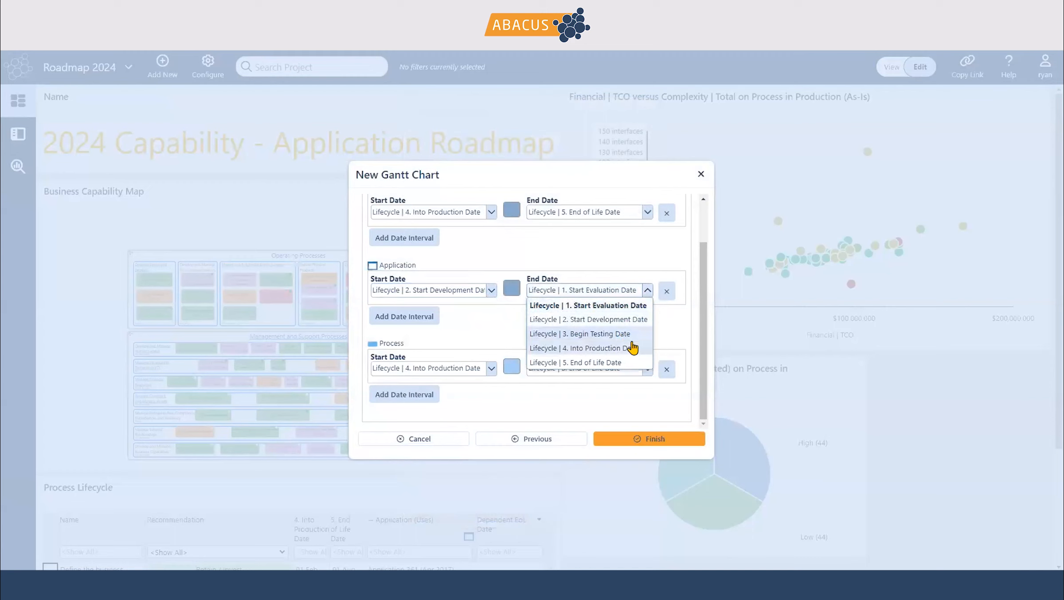
click(632, 348)
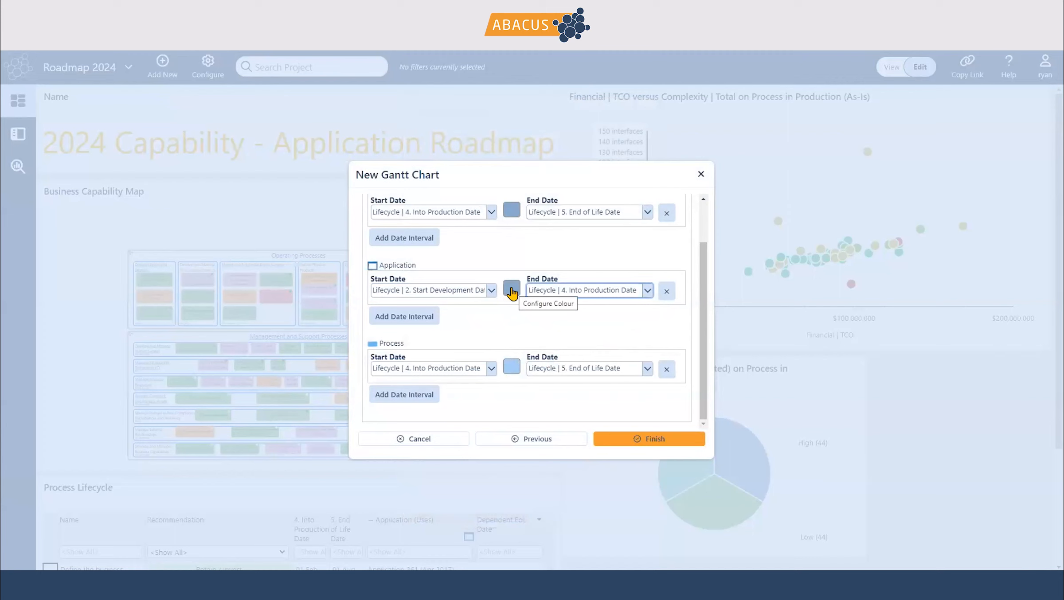
Set the fixed colour of the Application development interval to yellow.
click(512, 291)
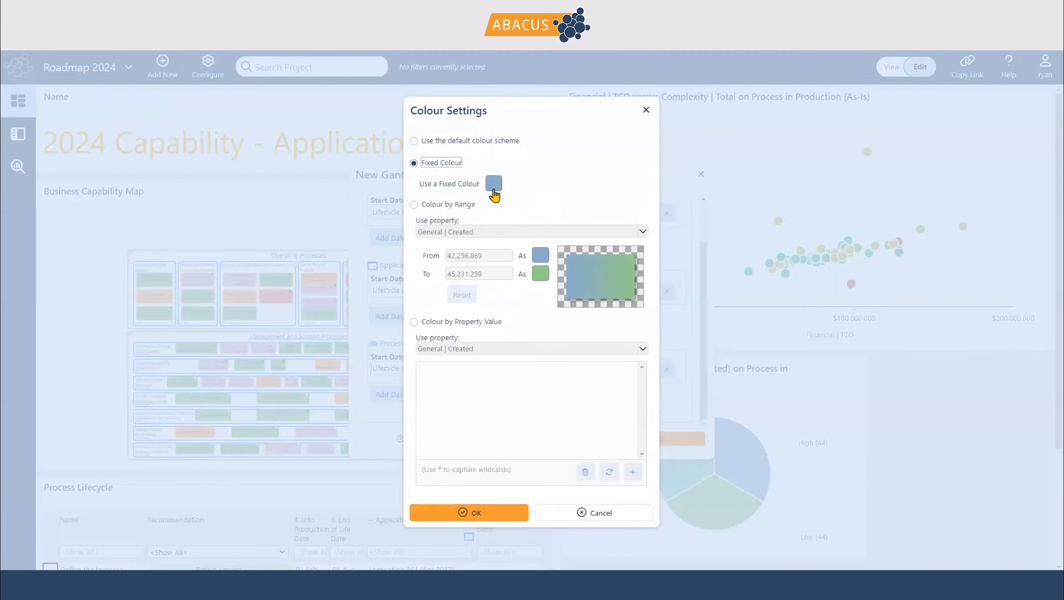
click(494, 183)
drag(547, 305, 539, 337)
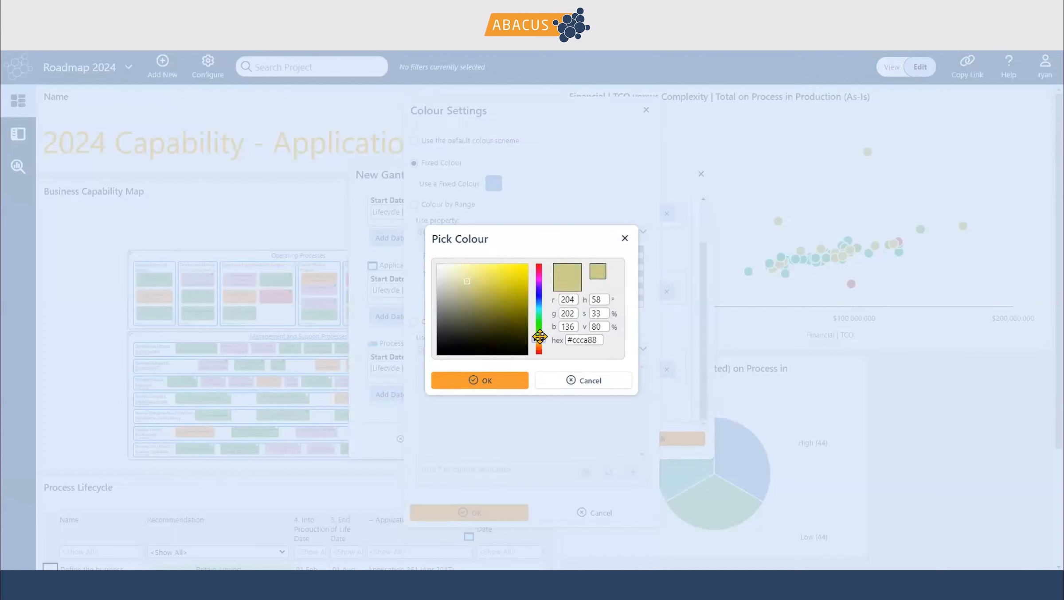
click(489, 273)
click(536, 339)
drag(540, 338, 539, 339)
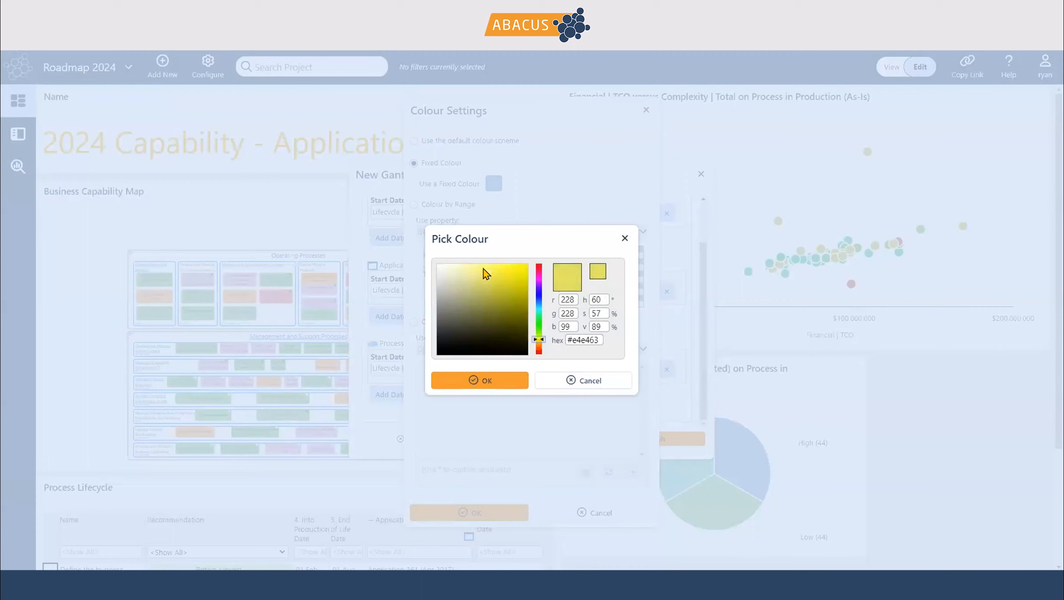
click(488, 380)
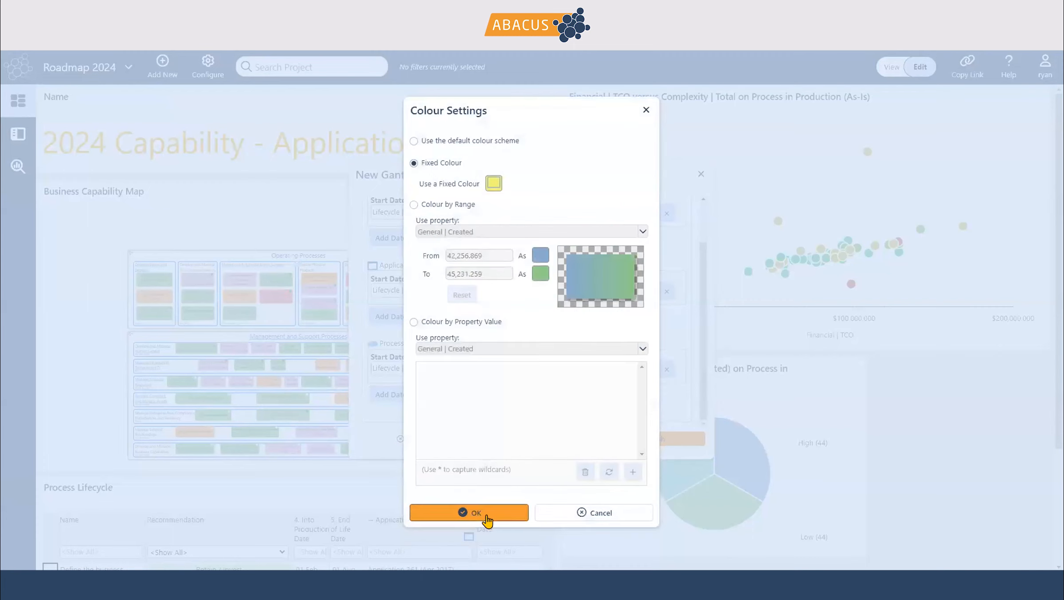
click(487, 513)
Add a second Application date interval from Lifecycle | 4. Into Production Date to Lifecycle | 5. End of Life Date.
click(432, 318)
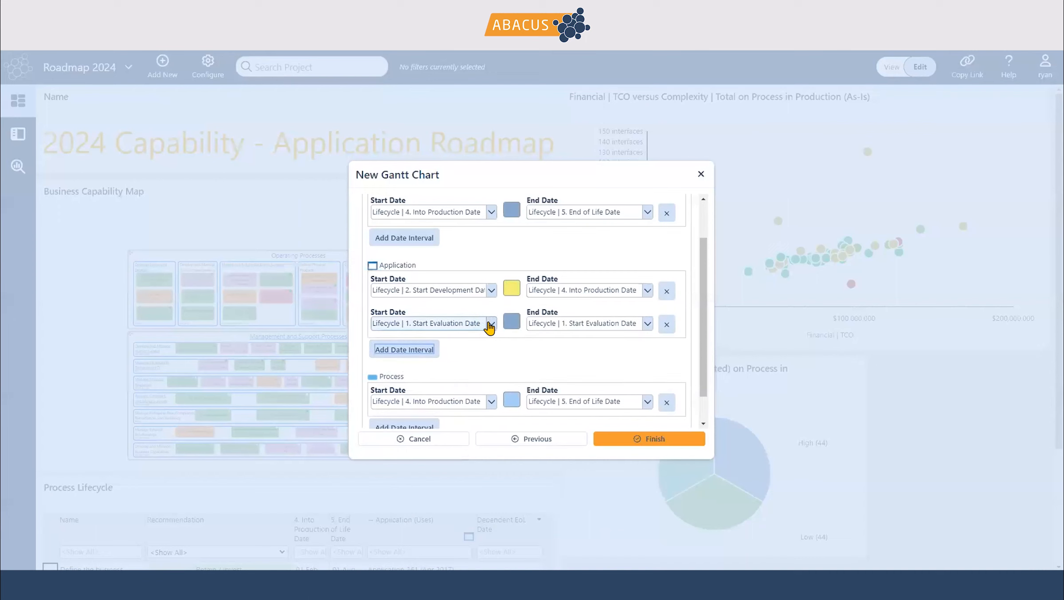
click(491, 324)
click(466, 381)
click(647, 324)
click(594, 397)
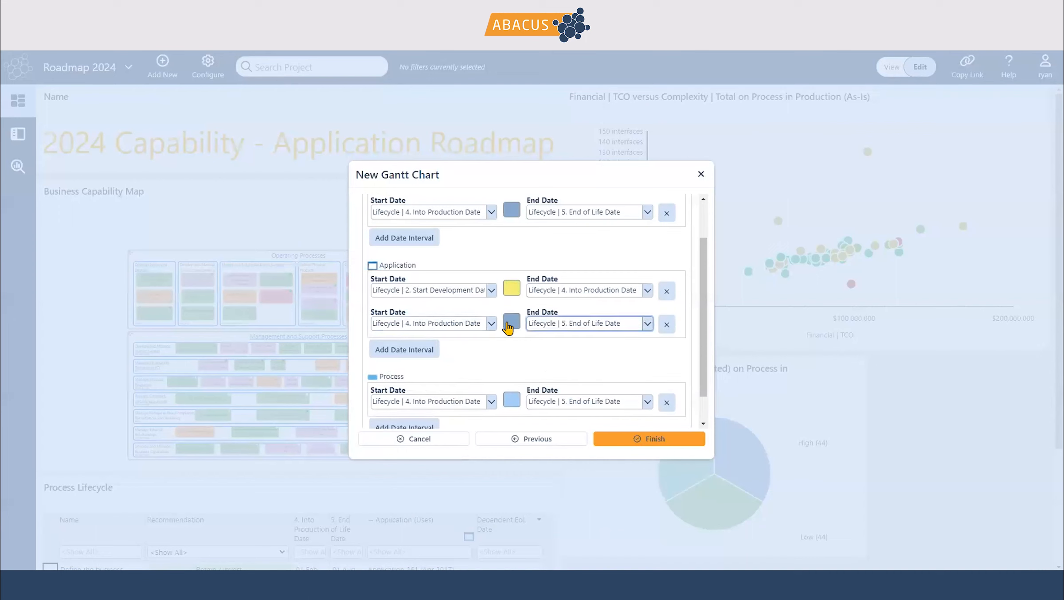
Set the second Application interval's fixed colour to green and finish creating the Gantt chart.
click(508, 323)
click(493, 183)
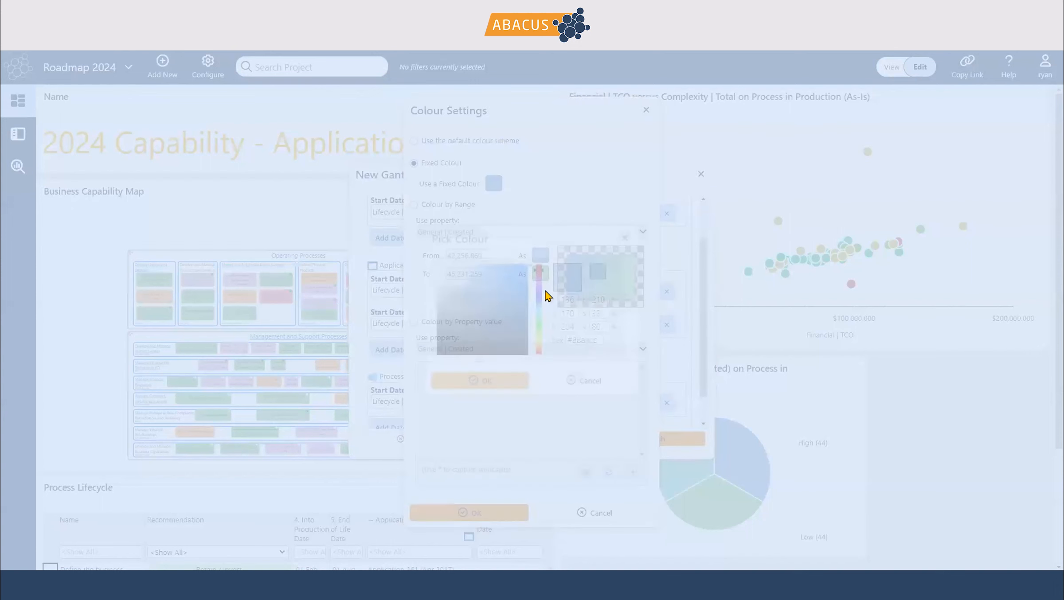
drag(539, 297, 539, 326)
click(485, 272)
click(486, 381)
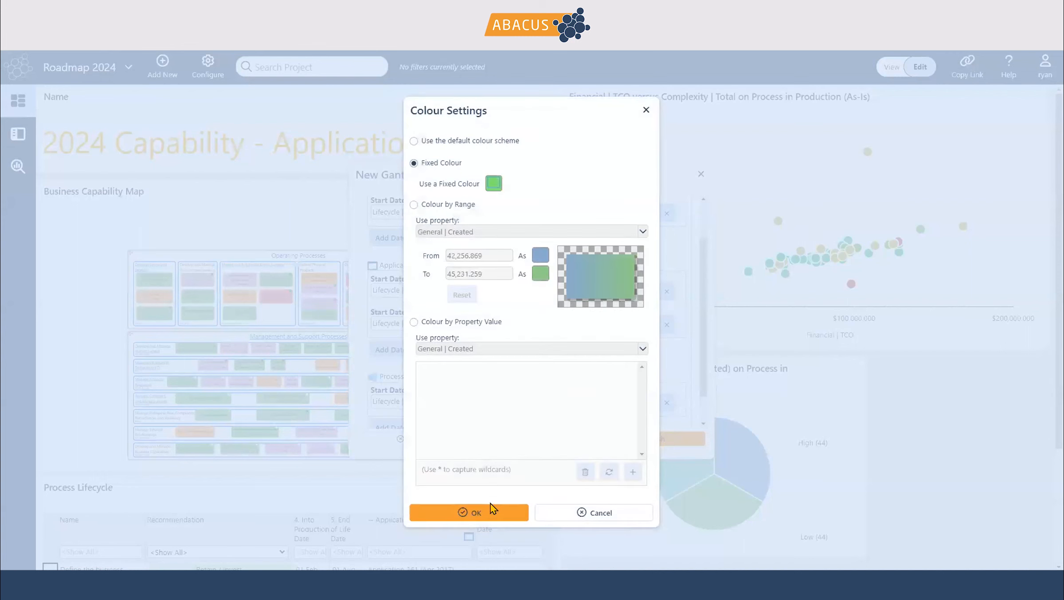
click(484, 515)
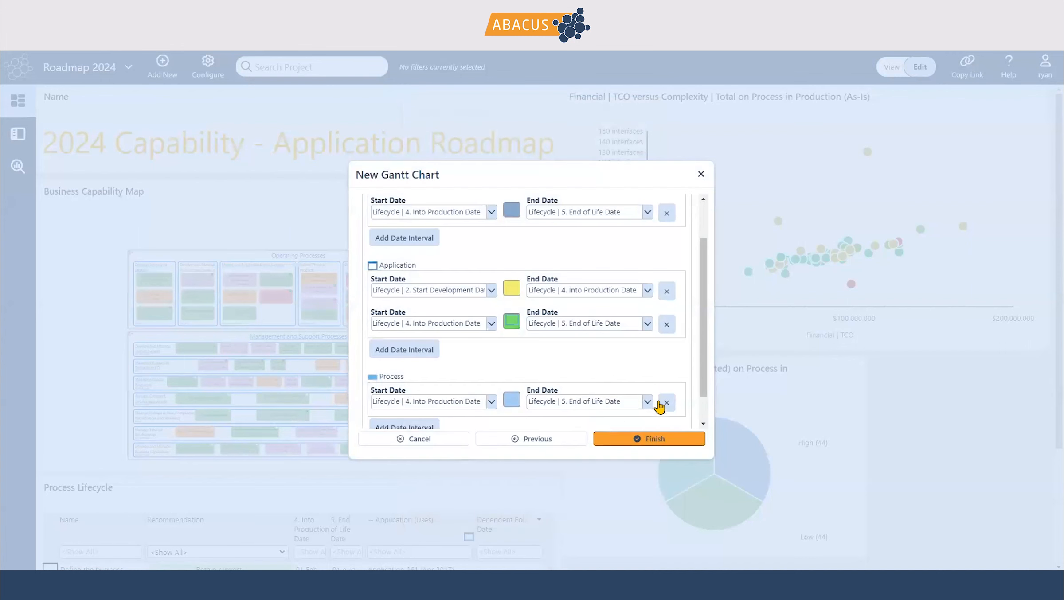
scroll(658, 410, down, 1)
click(650, 439)
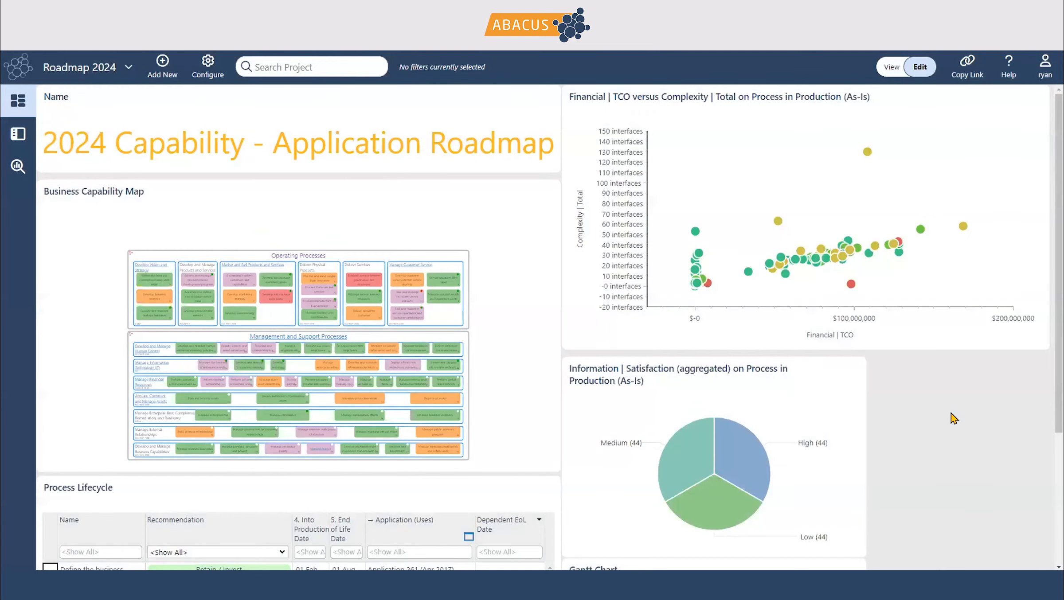
Widen the Gantt chart portlet on the dashboard to match the width of the bubble chart above.
scroll(921, 444, down, 1)
scroll(885, 468, down, 3)
drag(862, 565, 1044, 568)
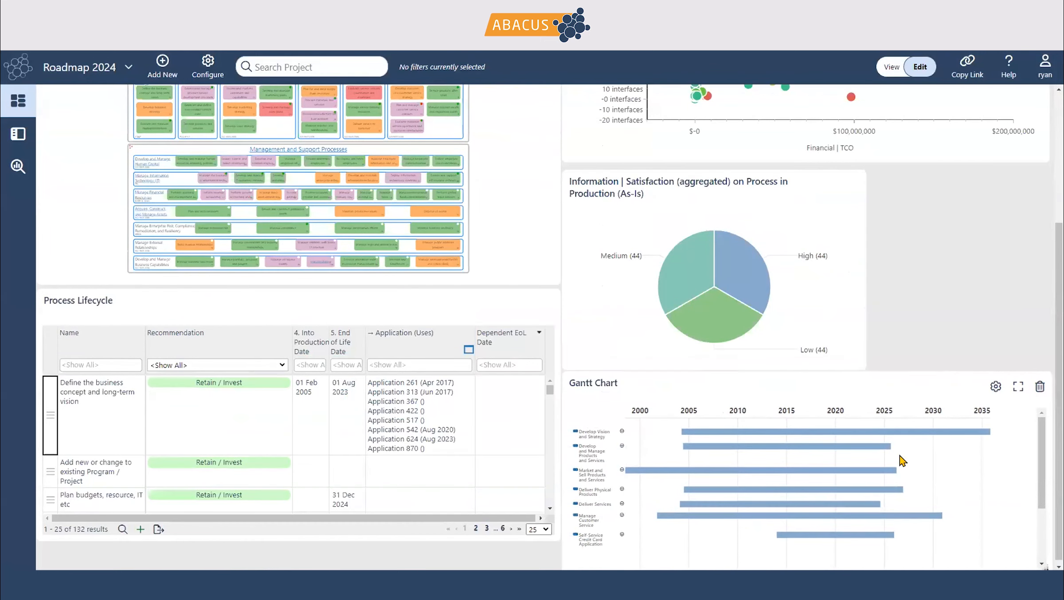
click(211, 68)
click(218, 95)
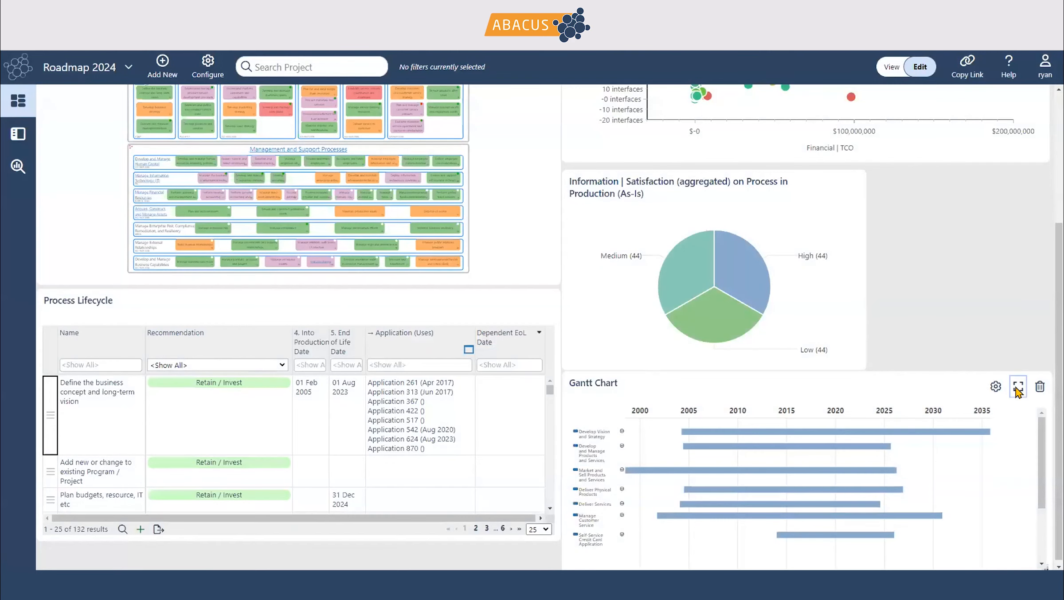
Enlarge the Gantt chart, drill through Self-Service Credit Card Application to Manage Card Benefits Information's applications, then restore the portlet and clear the filter.
click(1018, 387)
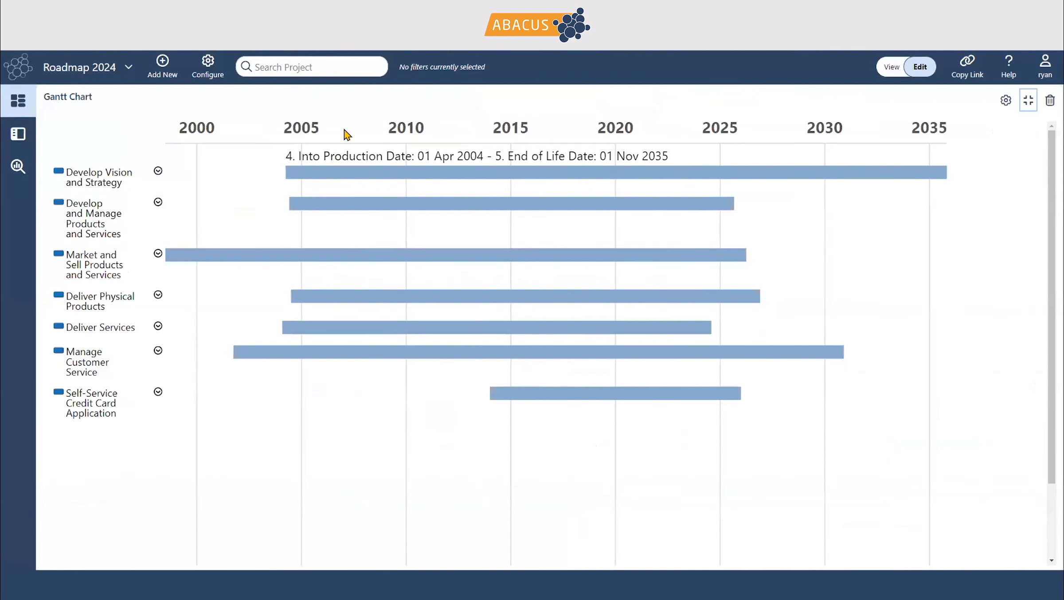
click(158, 394)
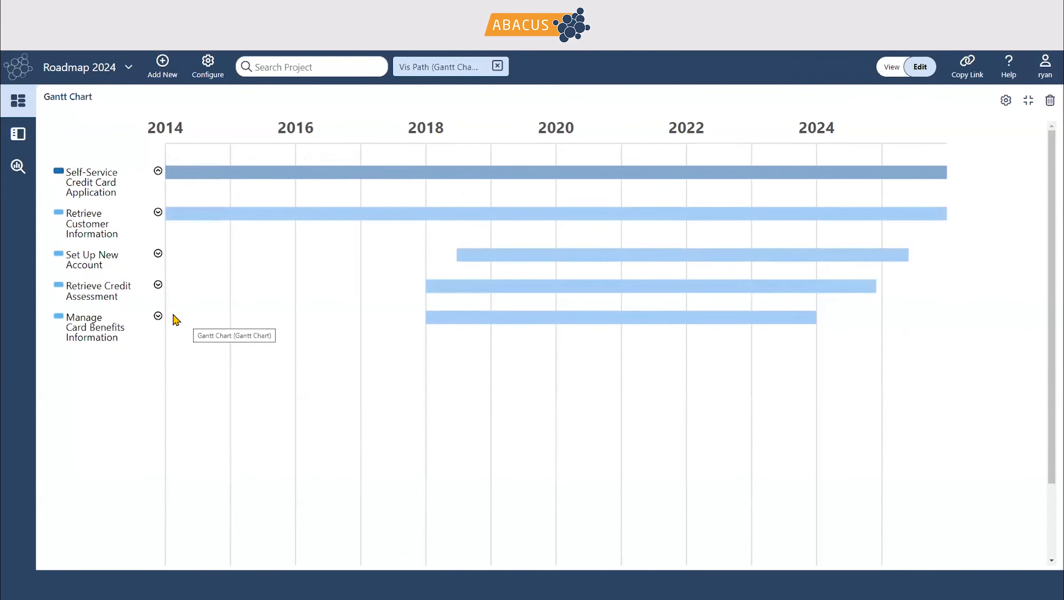
click(157, 318)
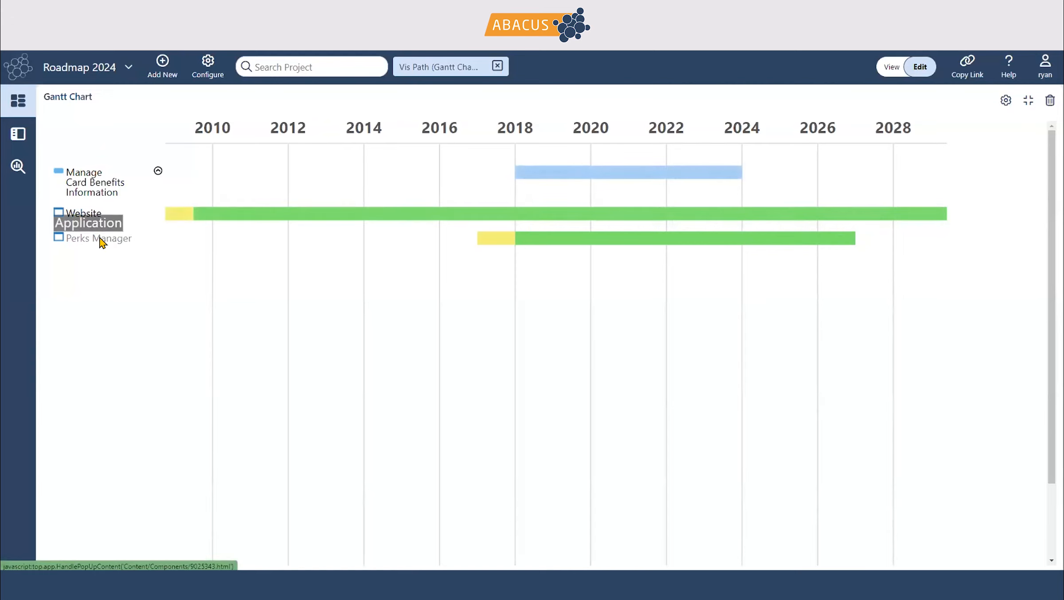
mouse_move(752, 242)
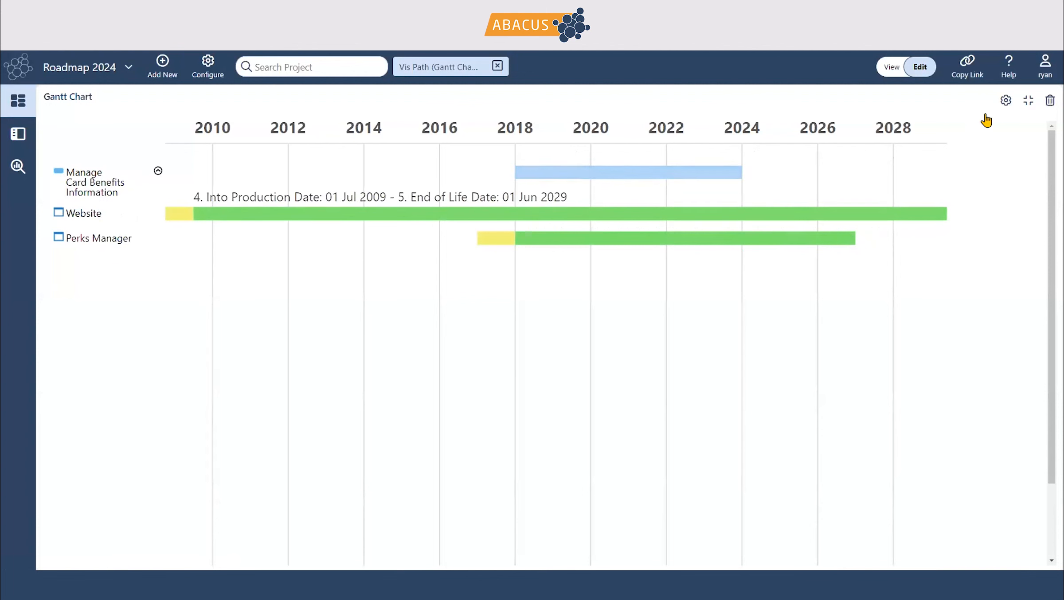
click(1027, 108)
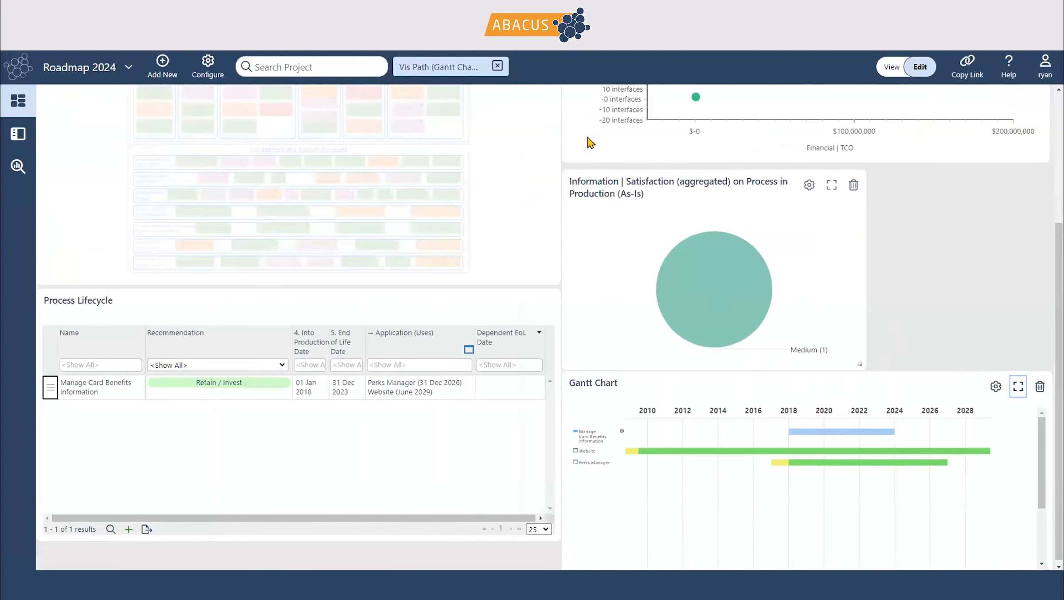
click(498, 66)
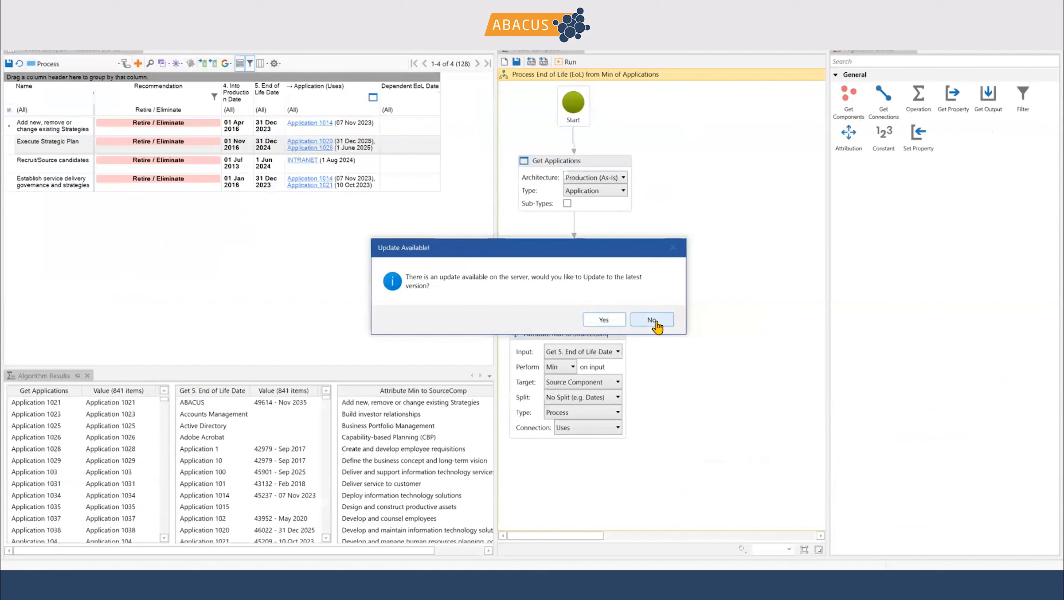
In the ABACUS desktop client, decline the server update and run the Process End of Life (EoL) from Min of Applications algorithm.
click(652, 324)
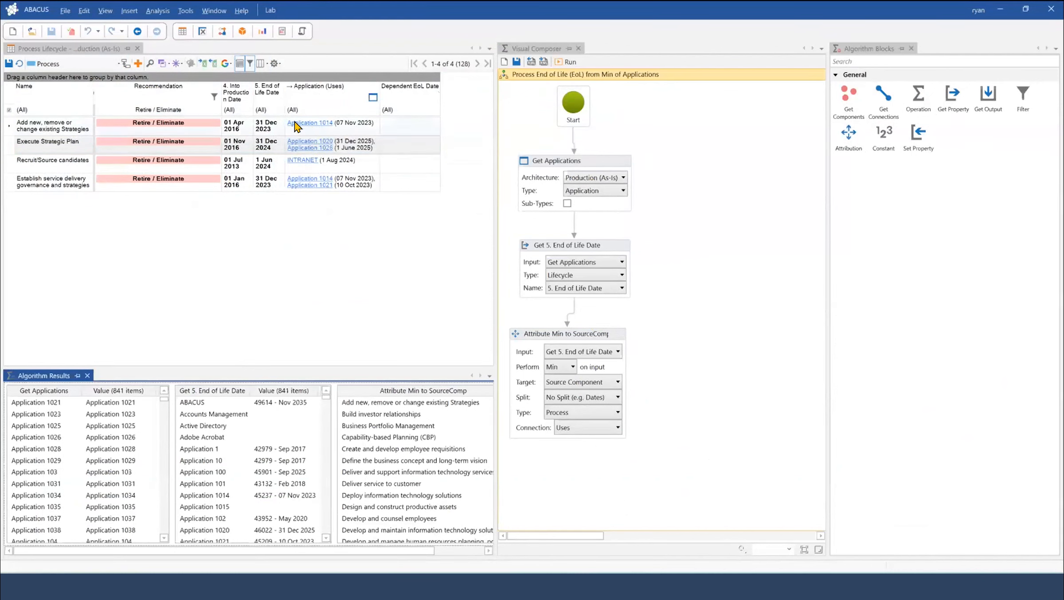
click(310, 149)
click(567, 63)
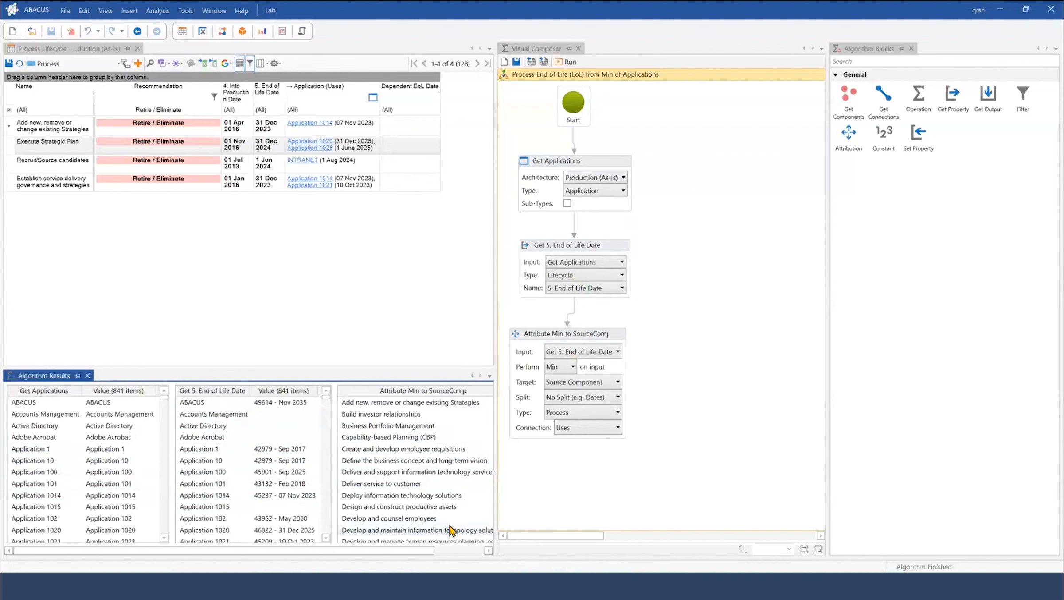
click(362, 149)
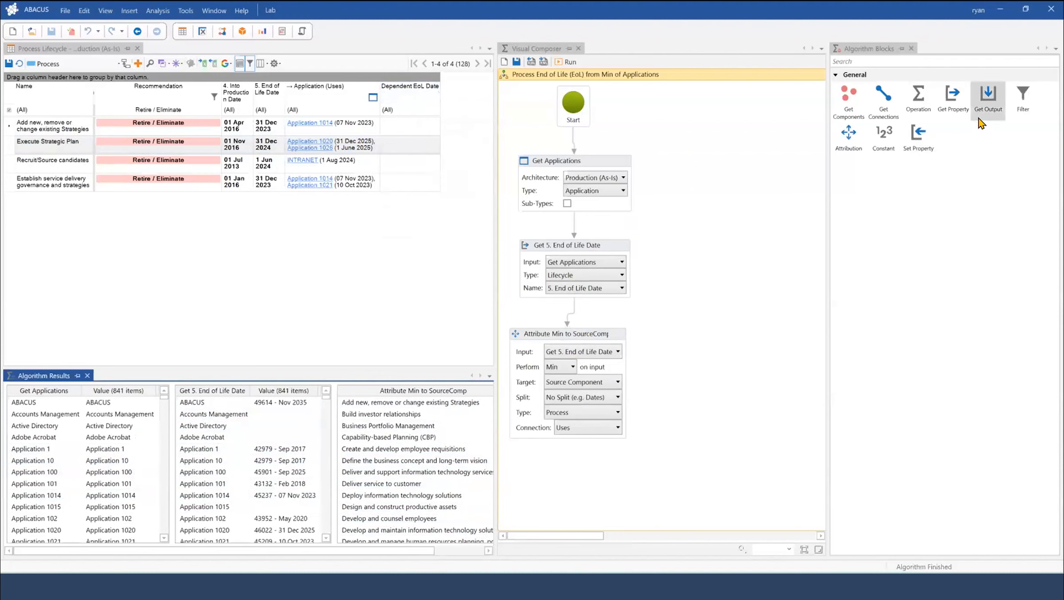
Add a Set Property block after Attribute Min to SourceComp, writing to type Lifecycle and name Dependent EoL Date.
drag(918, 135, 630, 394)
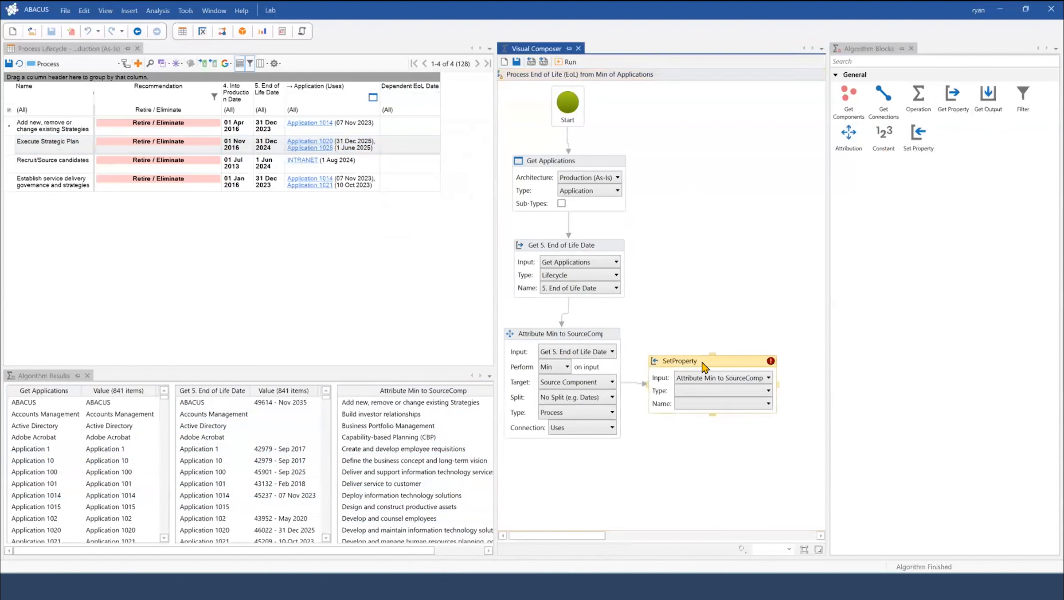
click(712, 396)
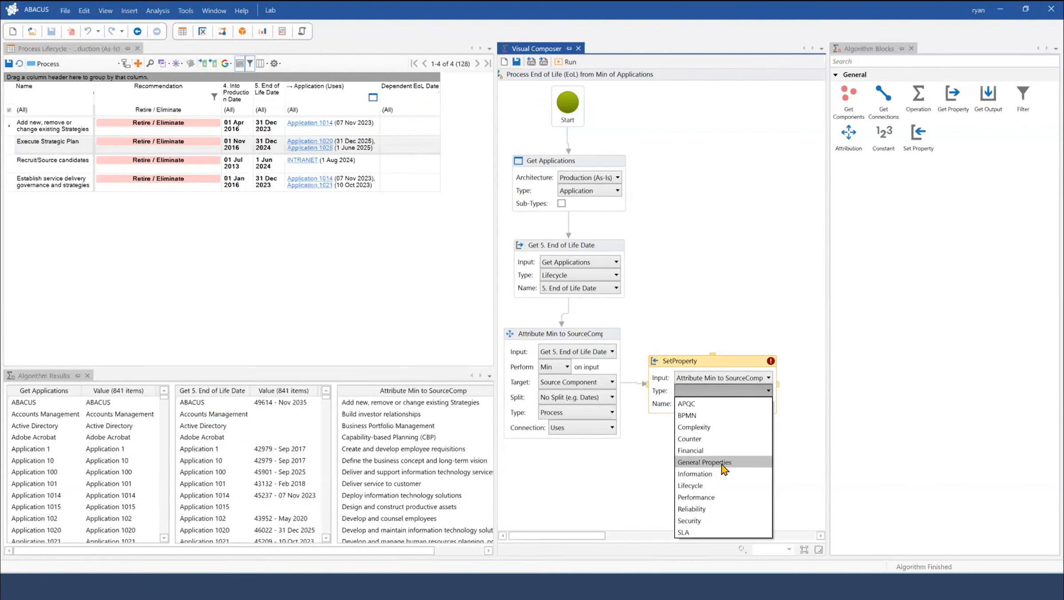
click(715, 486)
click(727, 403)
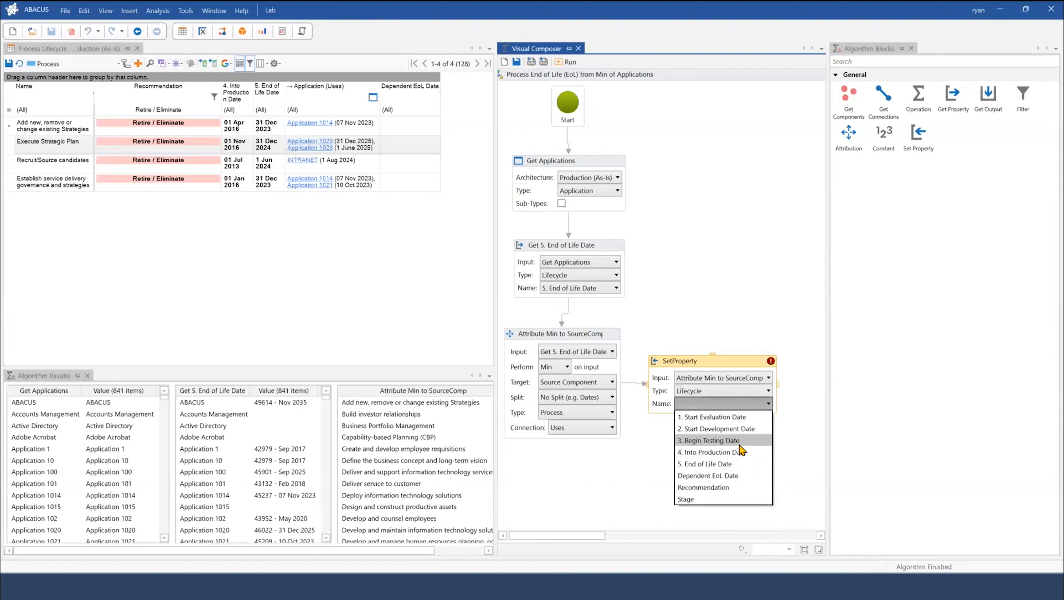
click(736, 475)
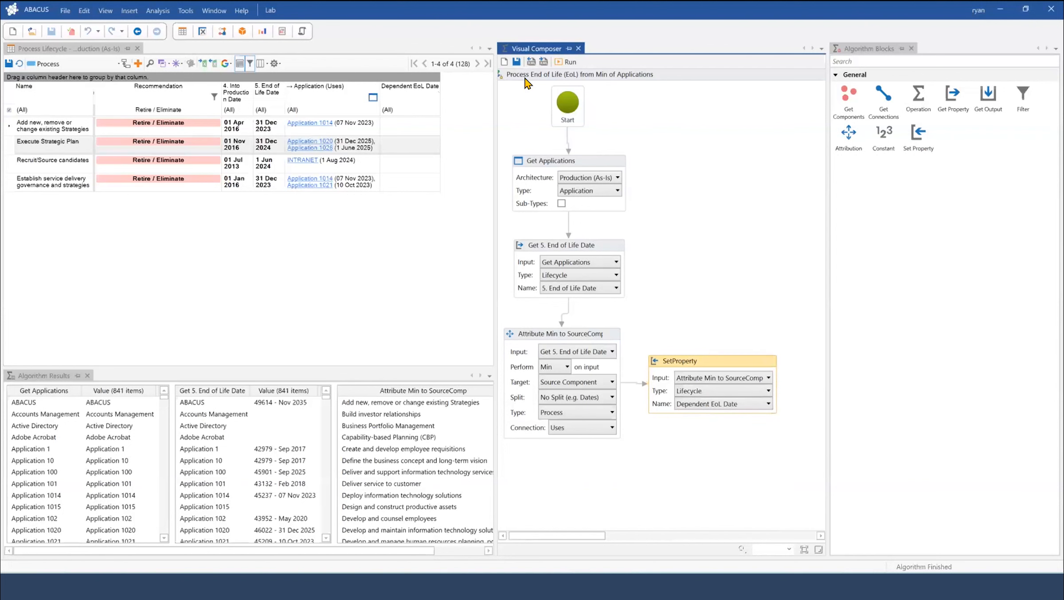
Run the extended algorithm to fill the processes' Dependent EoL Date and update the project from the repository.
click(569, 63)
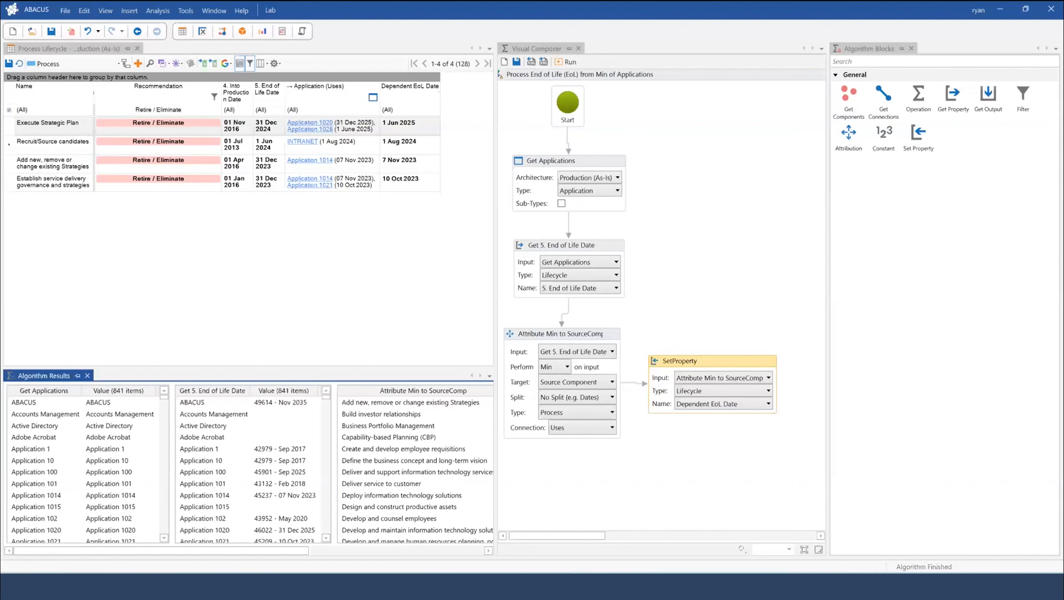
click(65, 10)
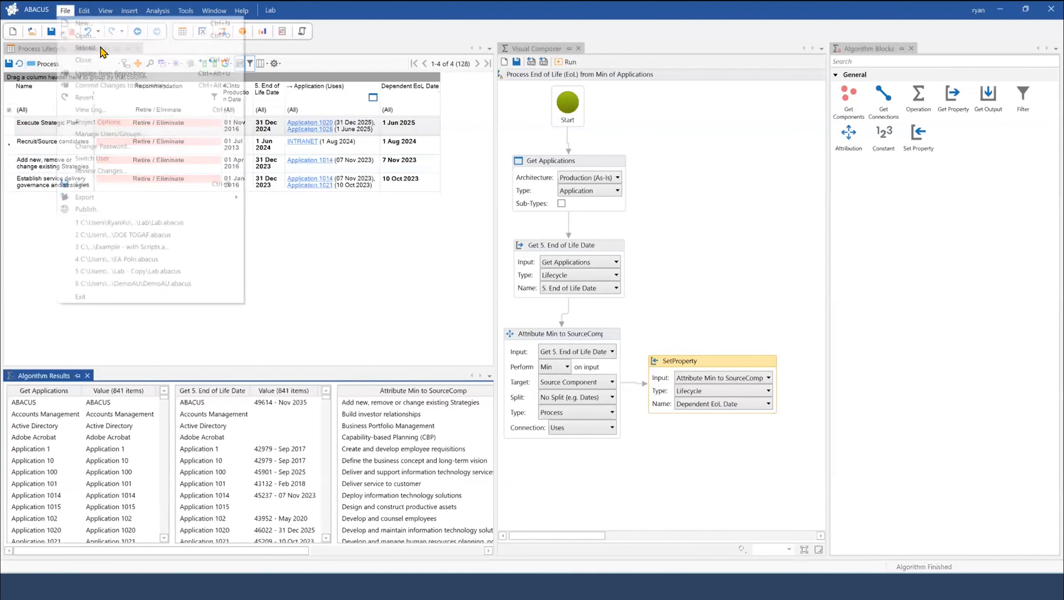
click(126, 72)
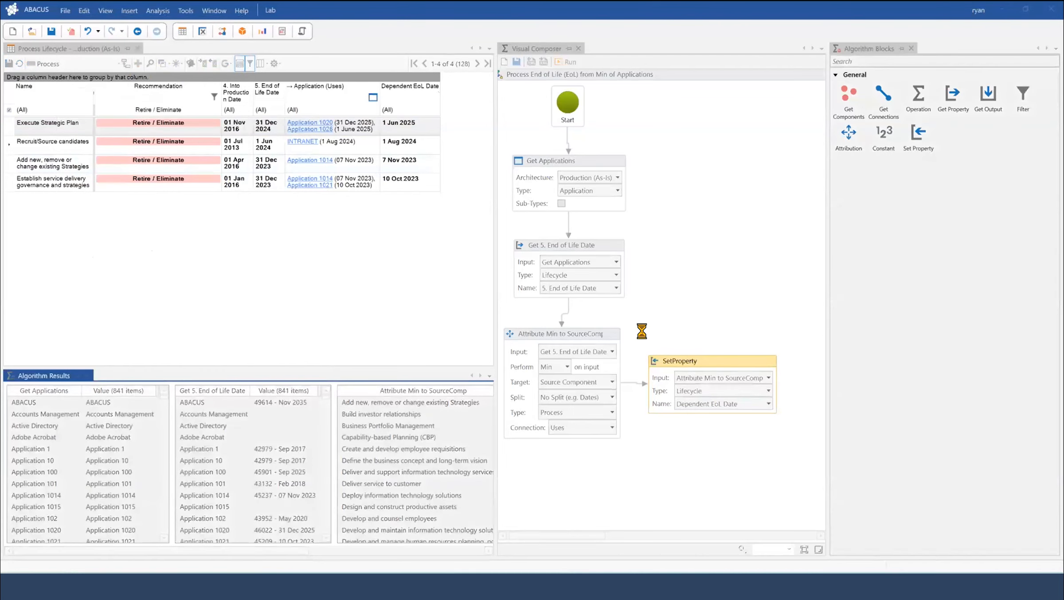
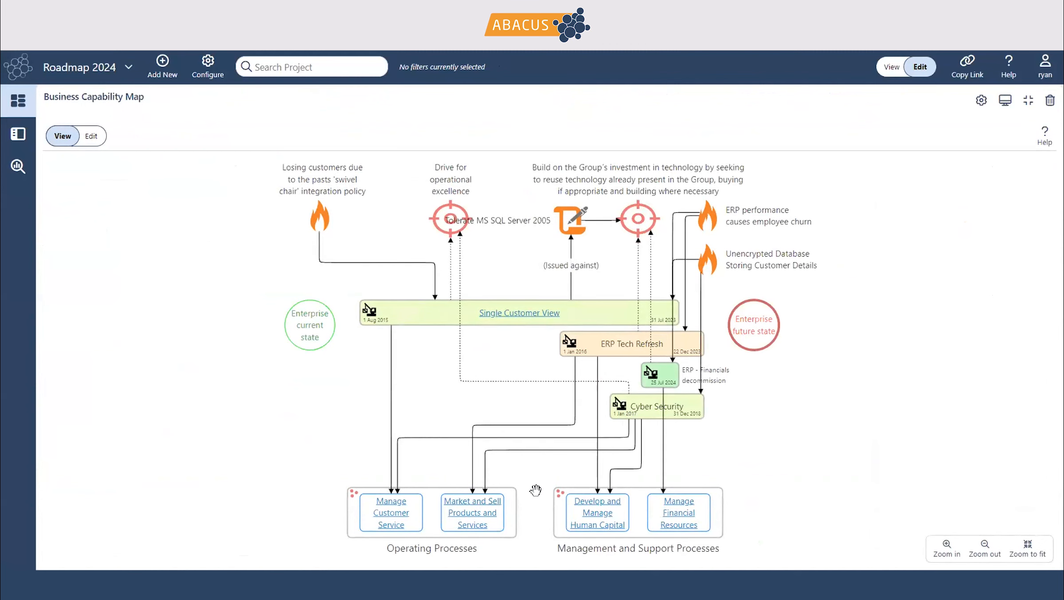
Drill down from Single Customer View through Applications to the Application Interface Diagram, then clear the element filter and restore the portlet.
click(527, 315)
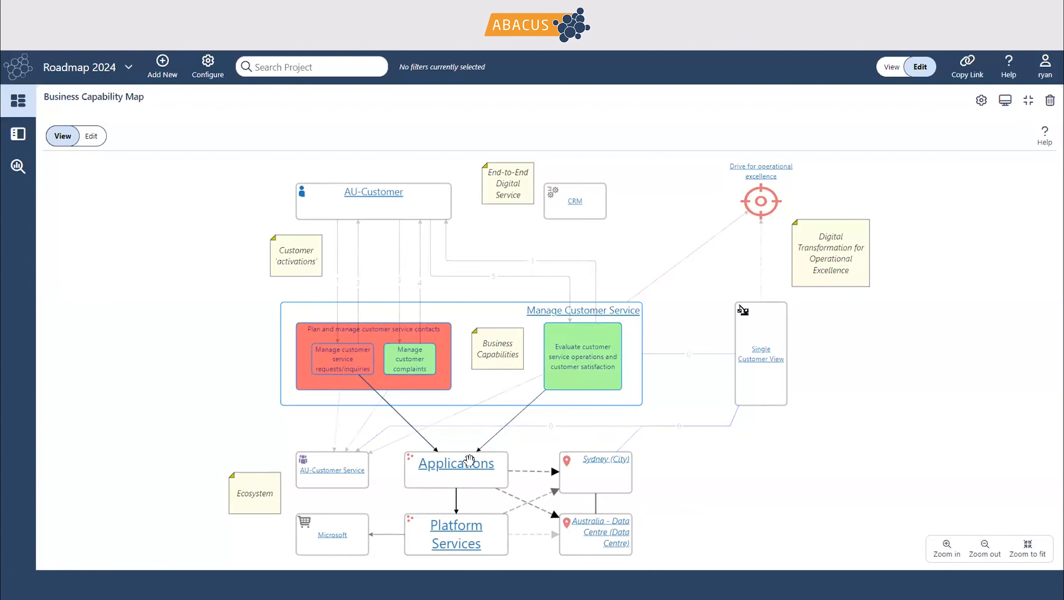
click(470, 461)
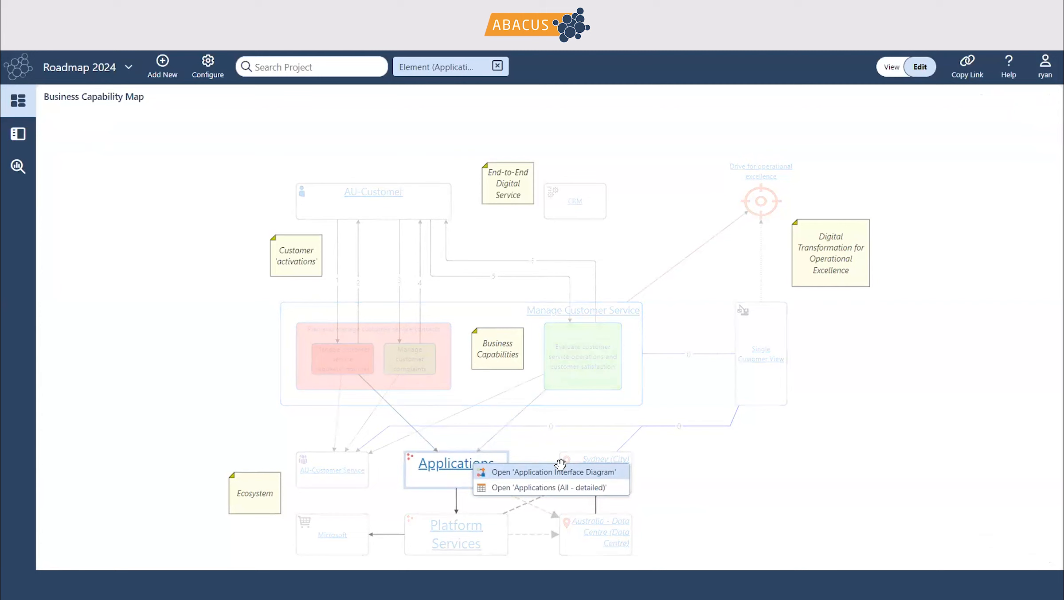
click(561, 470)
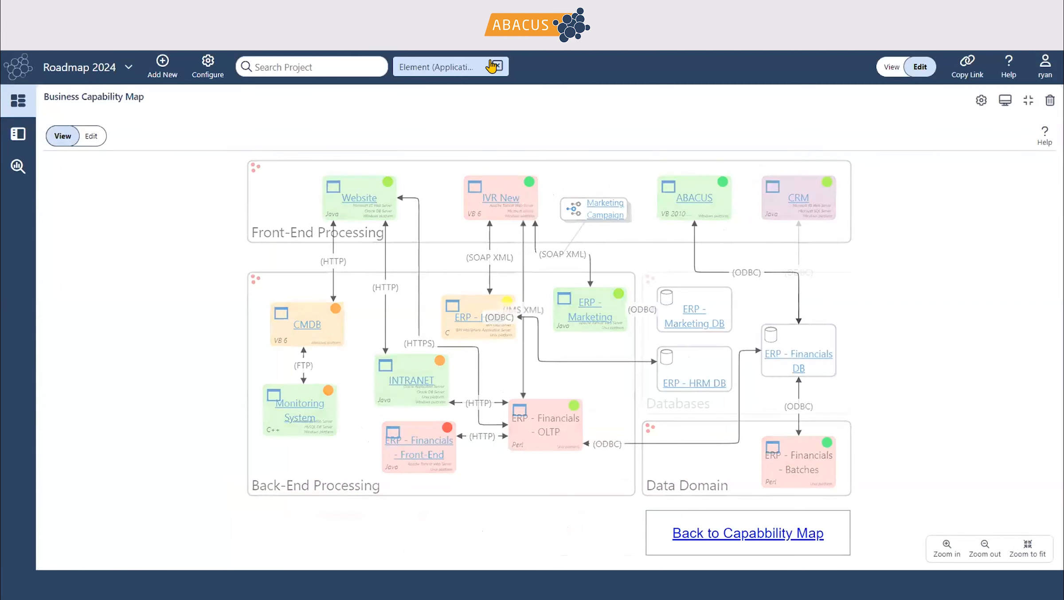
click(497, 66)
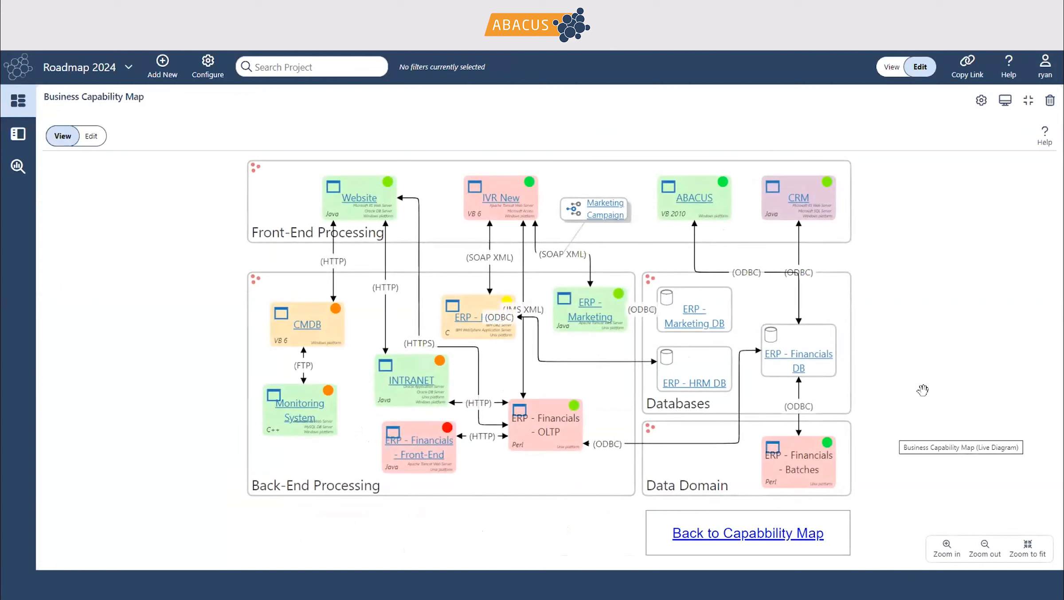
click(1027, 101)
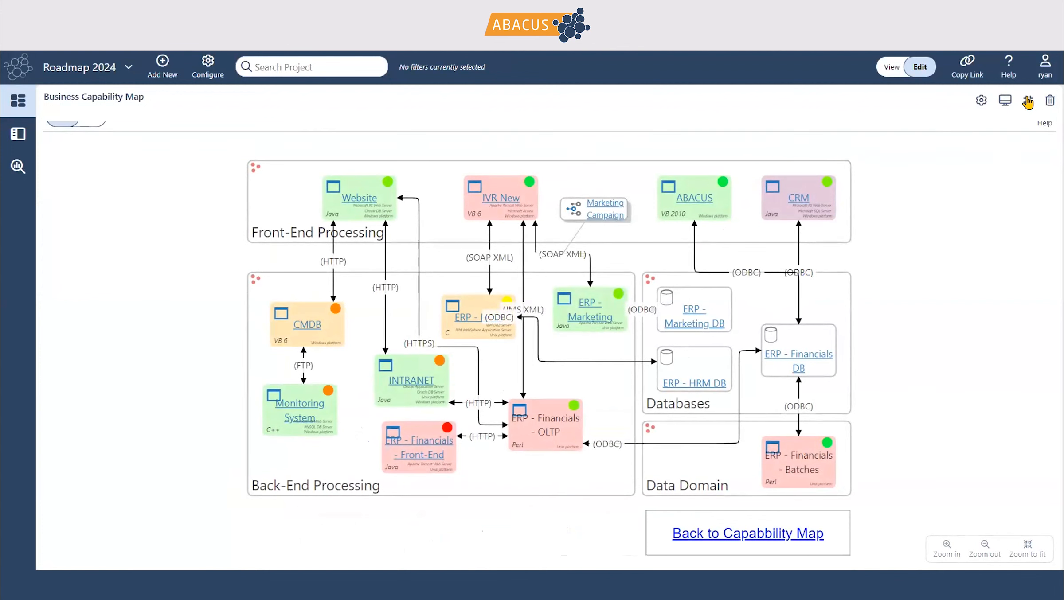
click(1028, 101)
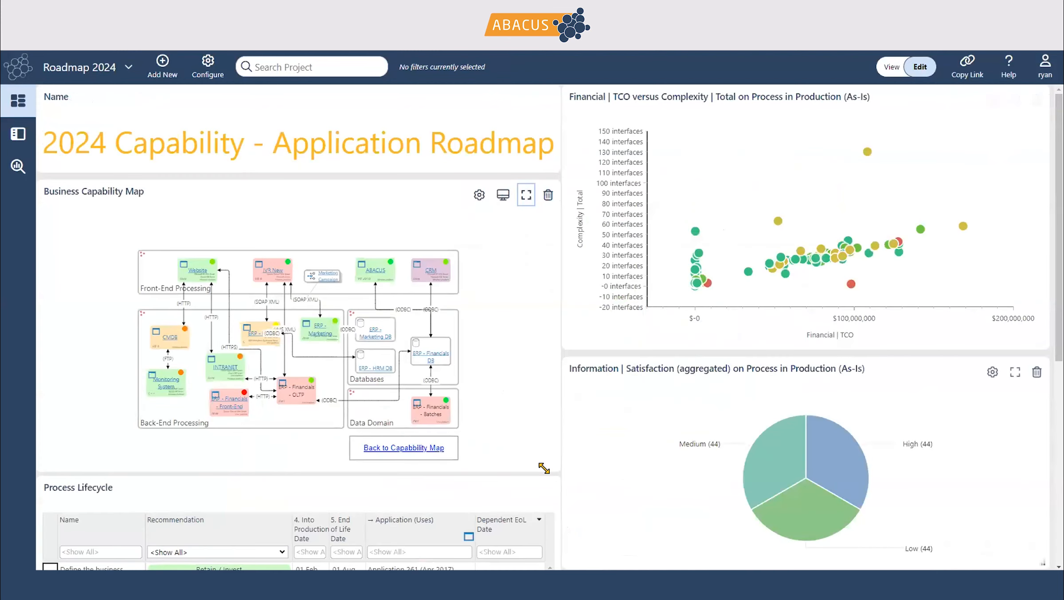
Start a new Graph View visualization for the Roadmap 2024 dashboard.
scroll(528, 479, down, 3)
scroll(519, 494, up, 1)
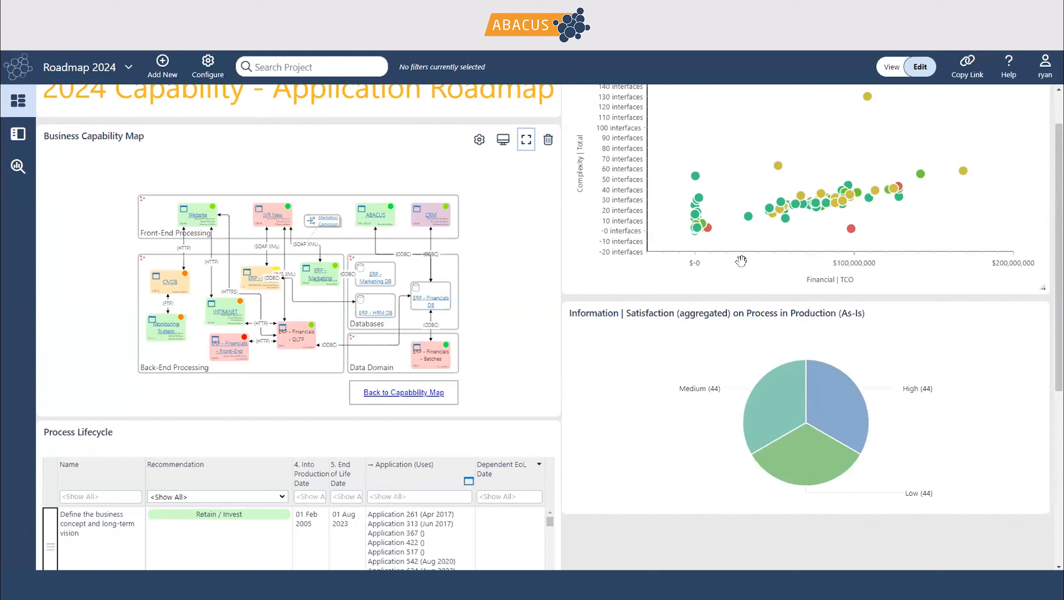
mouse_move(541, 206)
scroll(739, 534, down, 5)
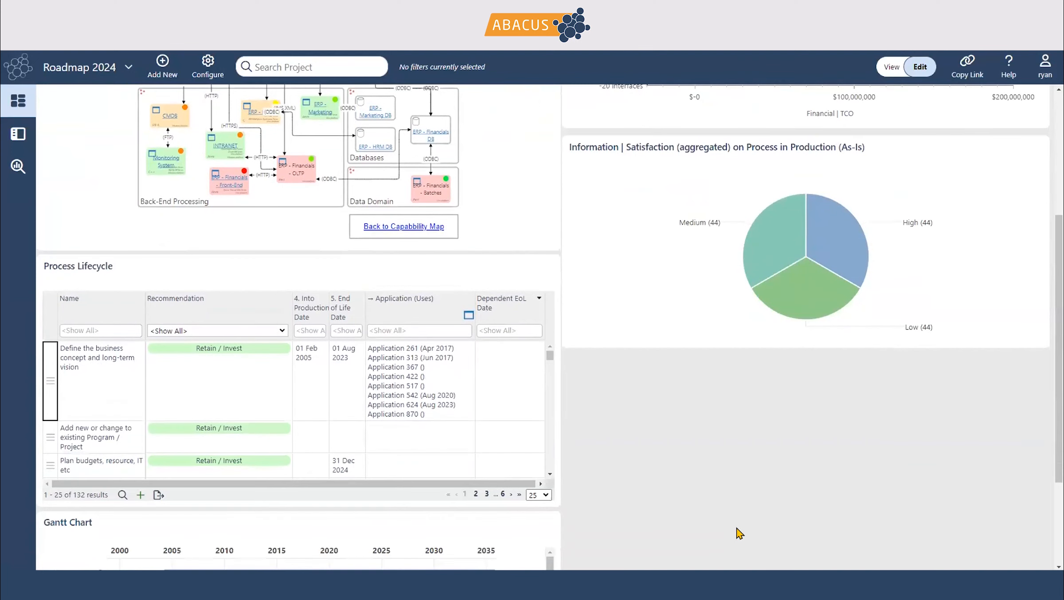
click(169, 77)
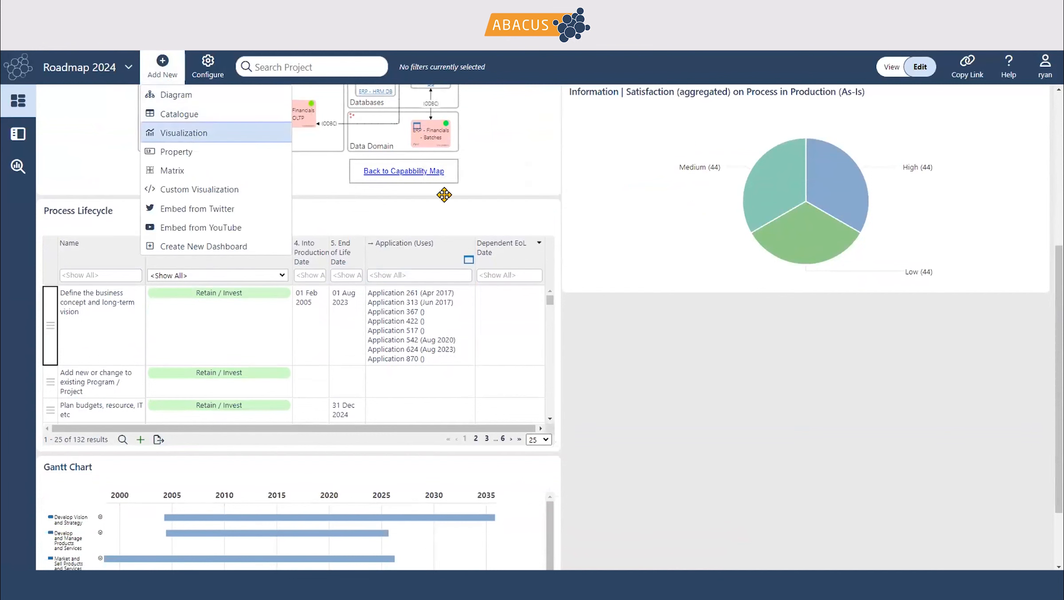
click(186, 133)
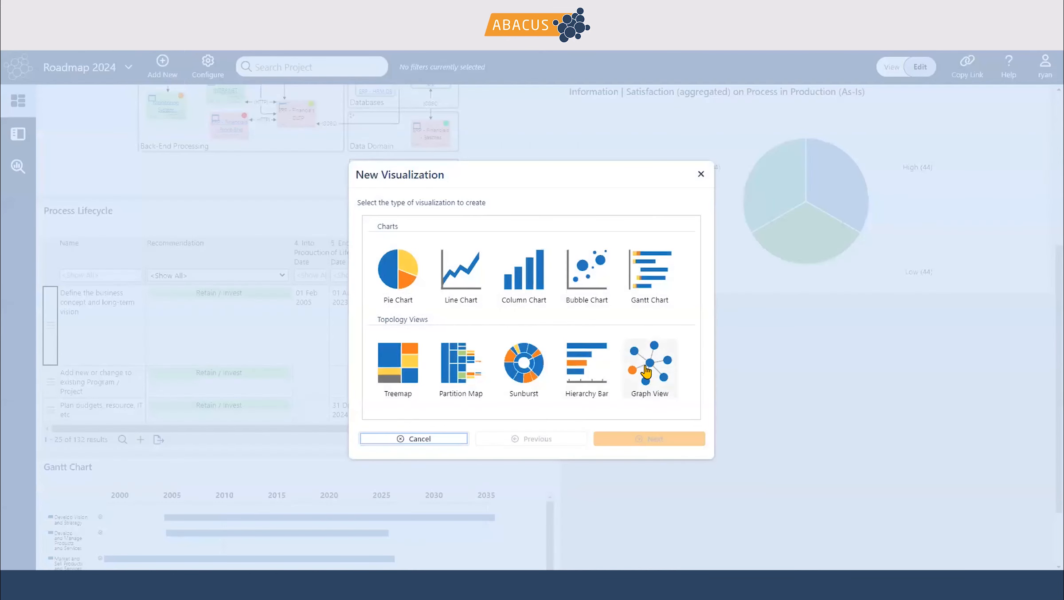
double_click(647, 372)
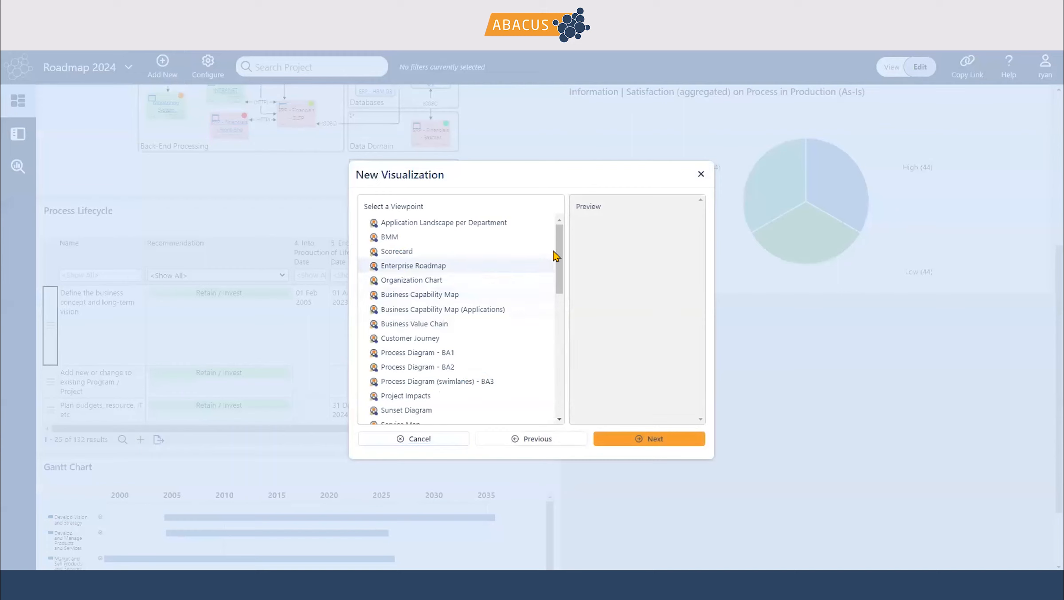
Base the new Graph View visualization on the Solution Diagram viewpoint after checking its previewed element types.
drag(559, 261, 558, 368)
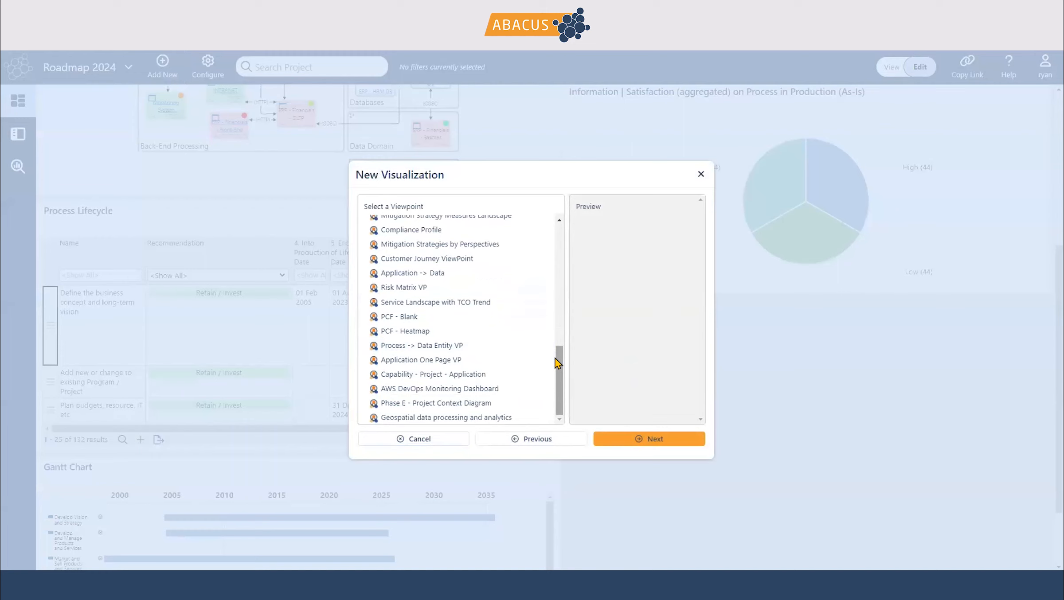
drag(558, 363, 558, 361)
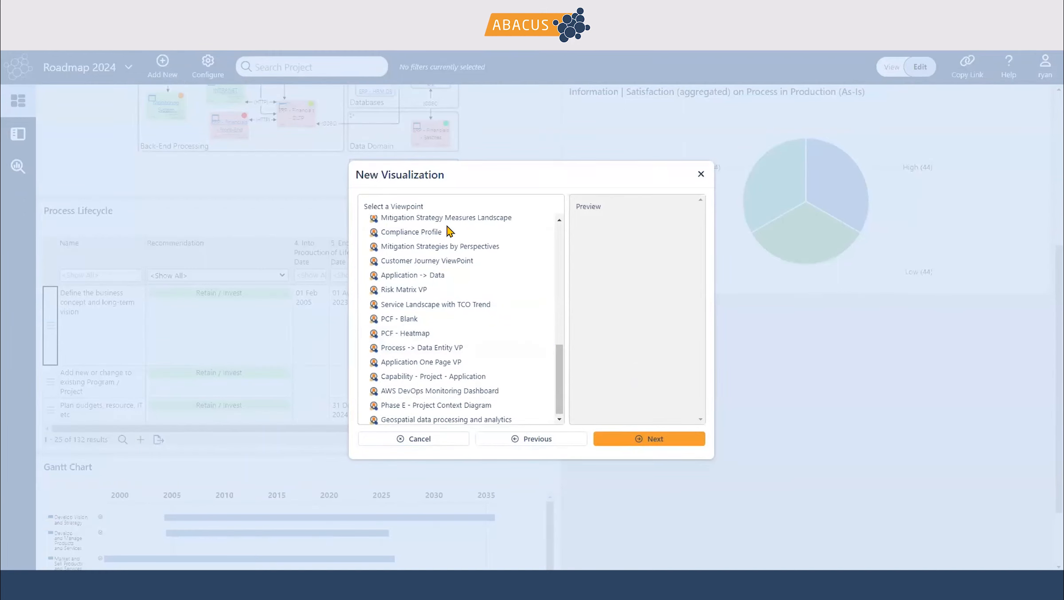
scroll(472, 315, up, 4)
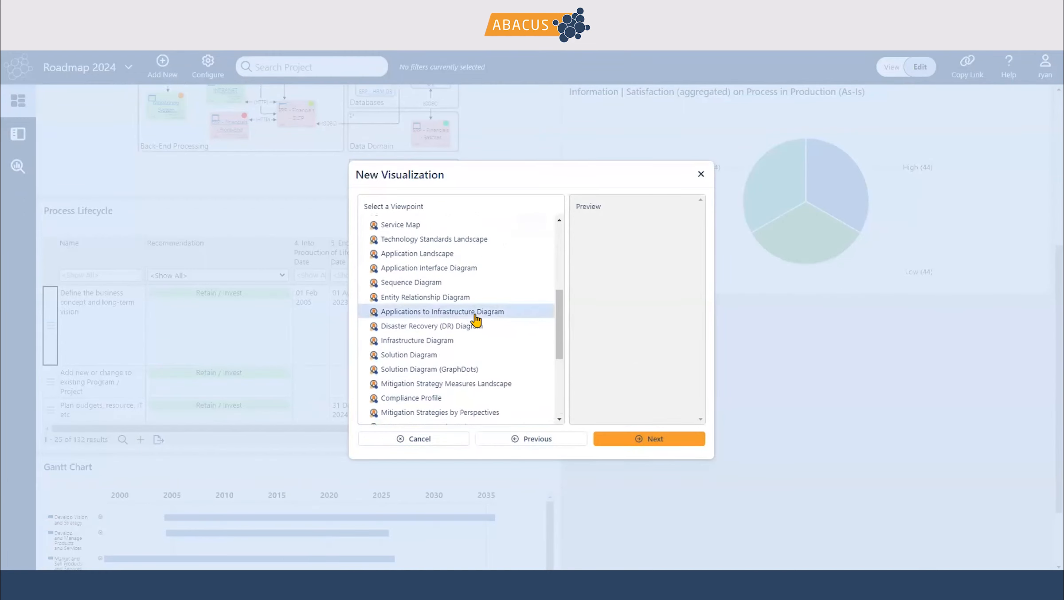
scroll(475, 312, up, 3)
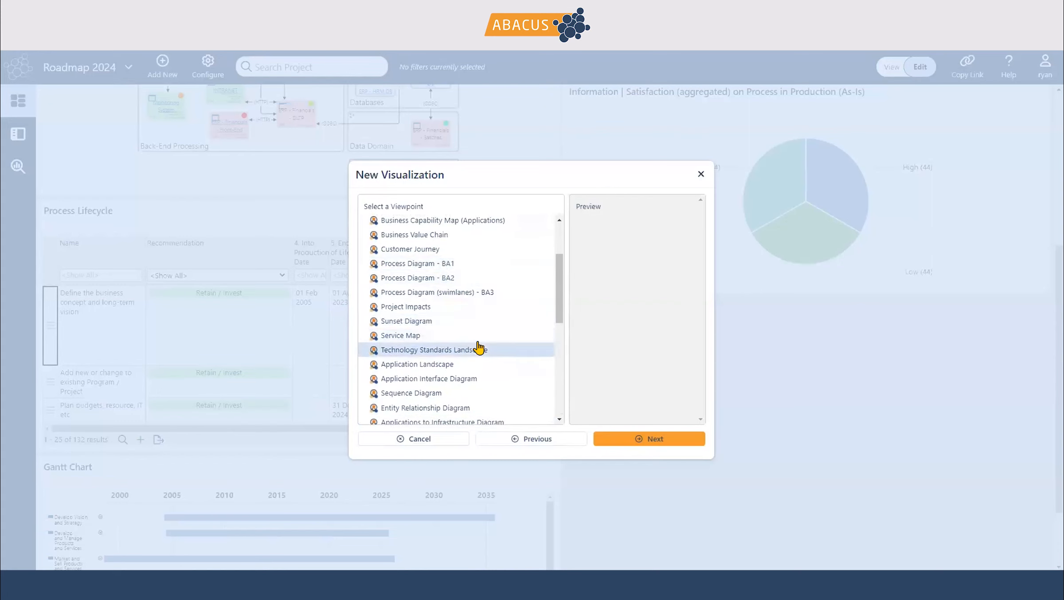
scroll(478, 348, up, 1)
scroll(481, 348, down, 3)
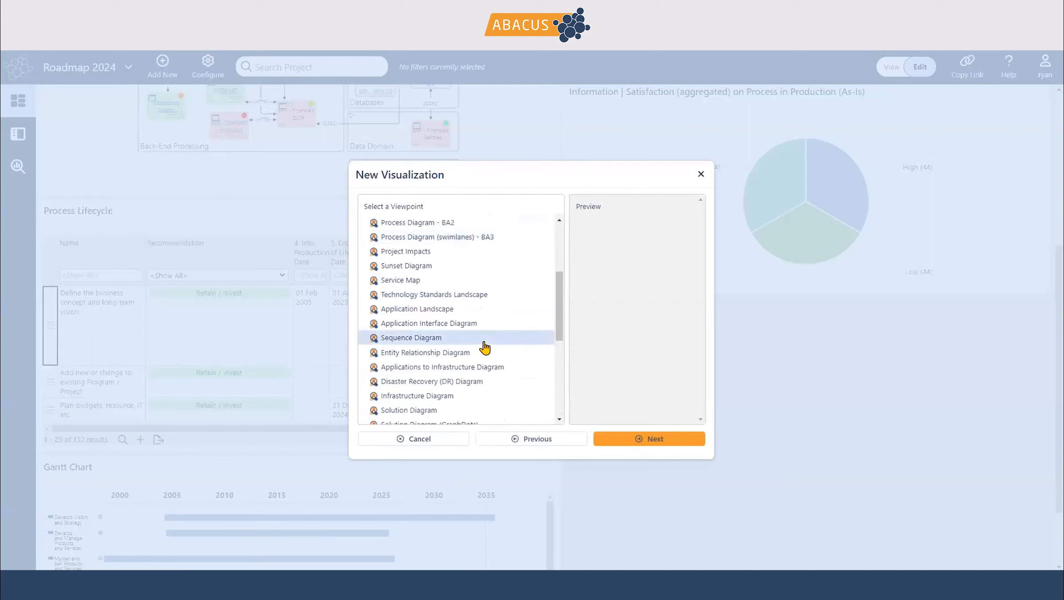
scroll(495, 340, down, 2)
click(416, 355)
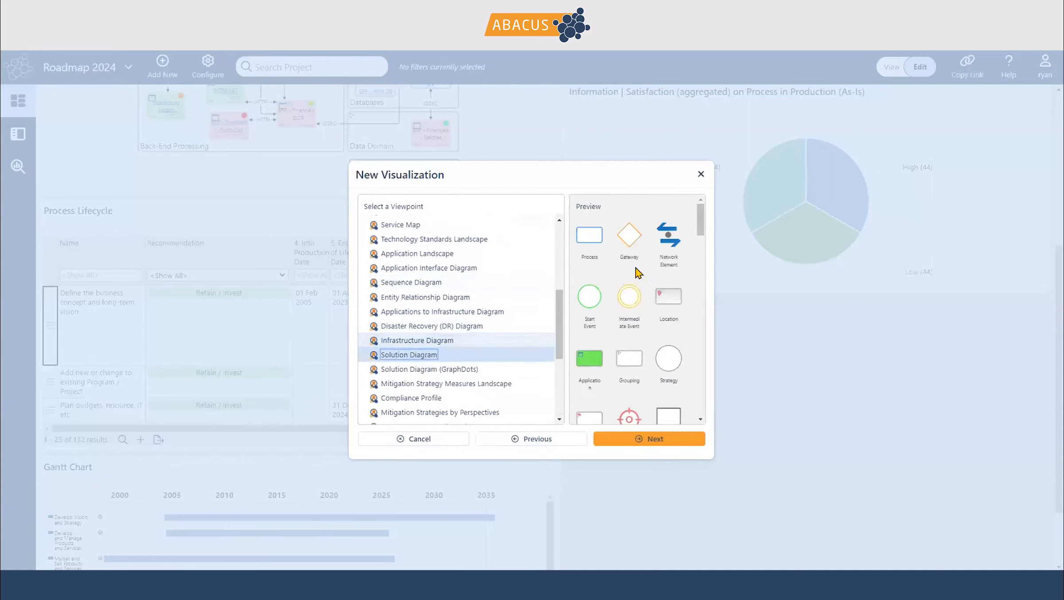
scroll(652, 281, down, 4)
scroll(653, 284, down, 5)
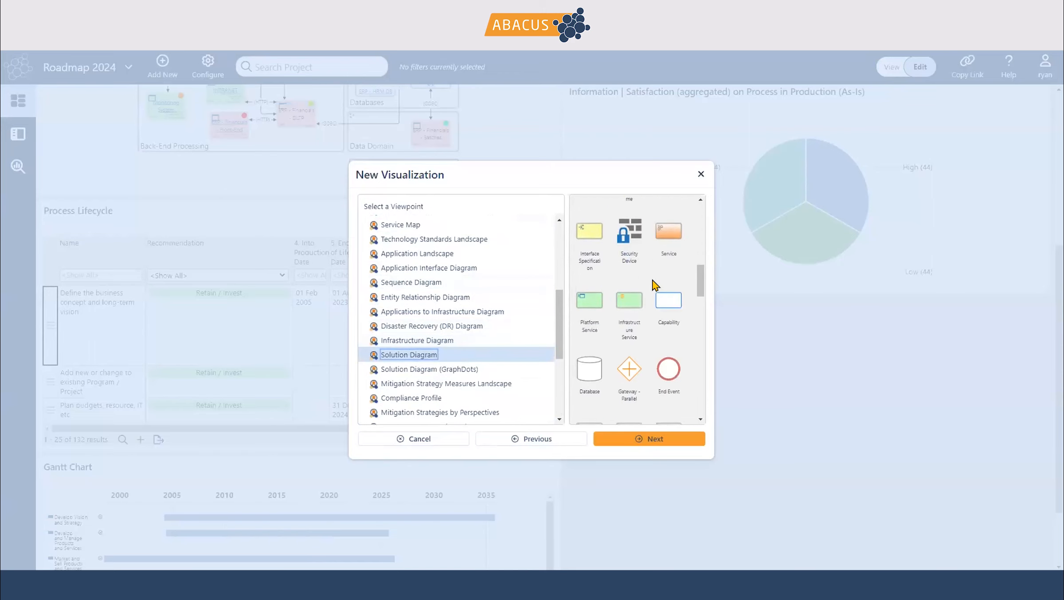
click(651, 441)
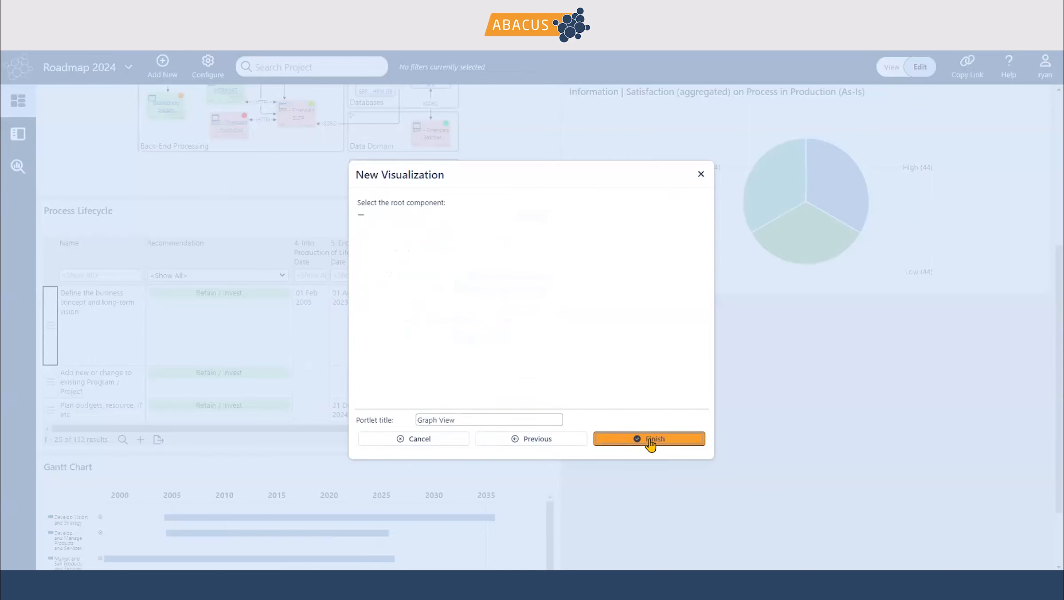
Create the Graph View with Capabilities / Processes in Production (As-Is) as root component and enlarge its portlet beneath the pie chart.
click(361, 261)
click(405, 333)
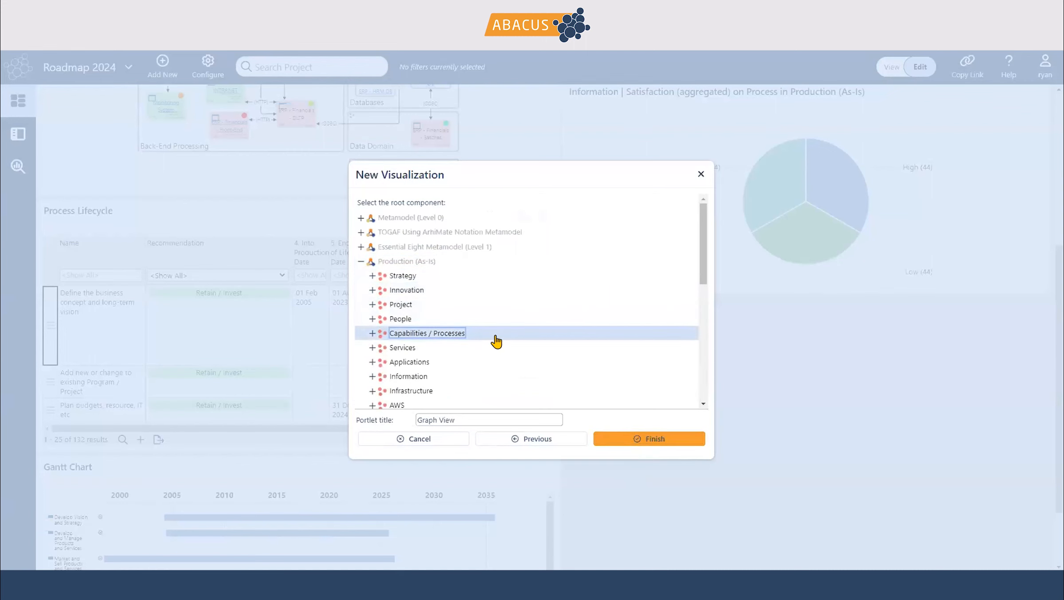
click(654, 446)
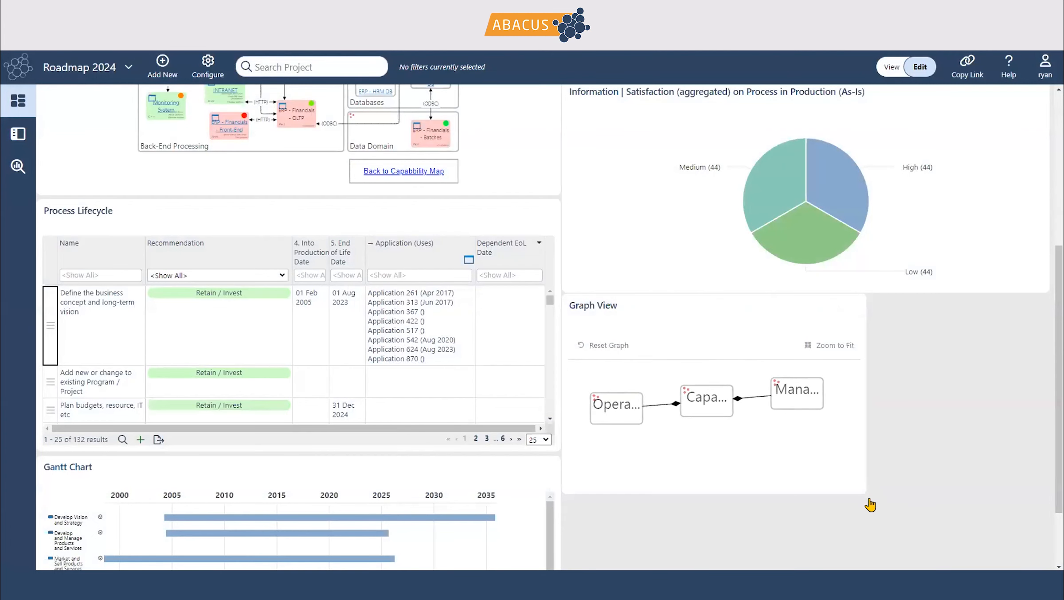
drag(859, 496, 1038, 565)
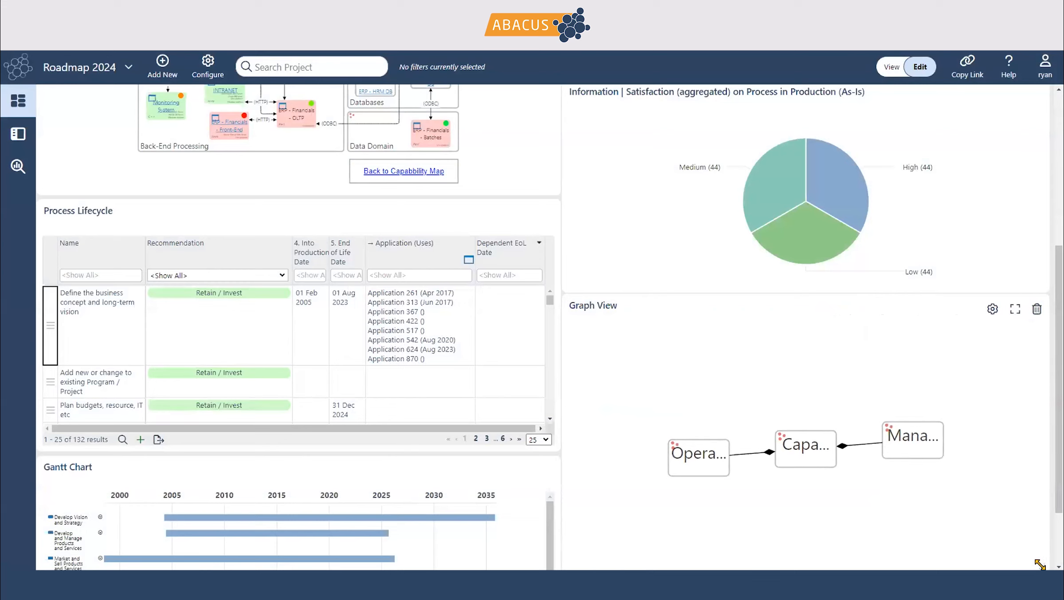
Maximize the Graph View and expand Management and Support Processes, including its Develop and Manage Human Capital capability.
click(1015, 310)
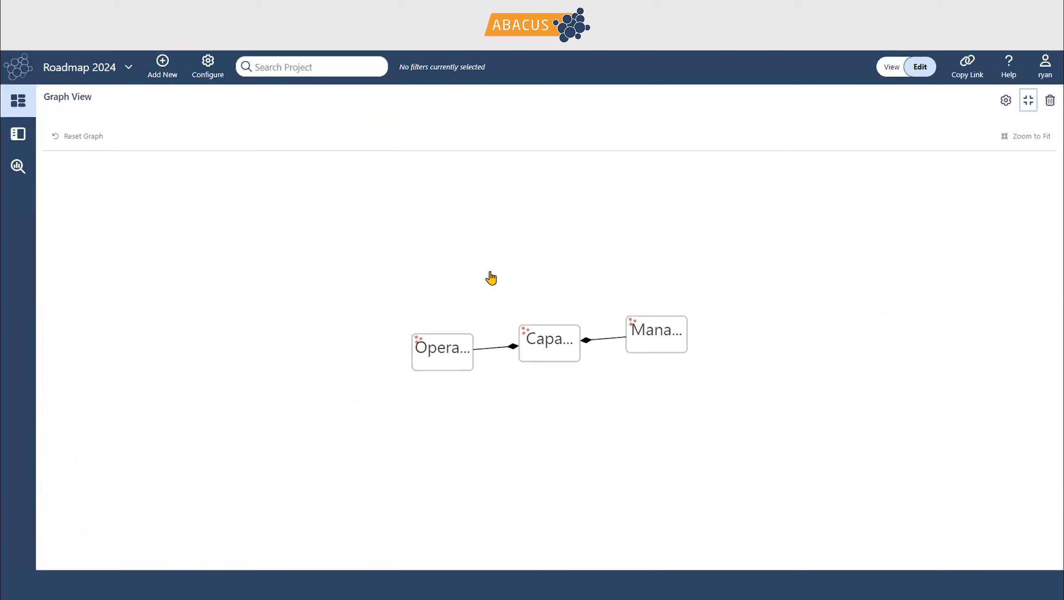
drag(527, 328, 423, 320)
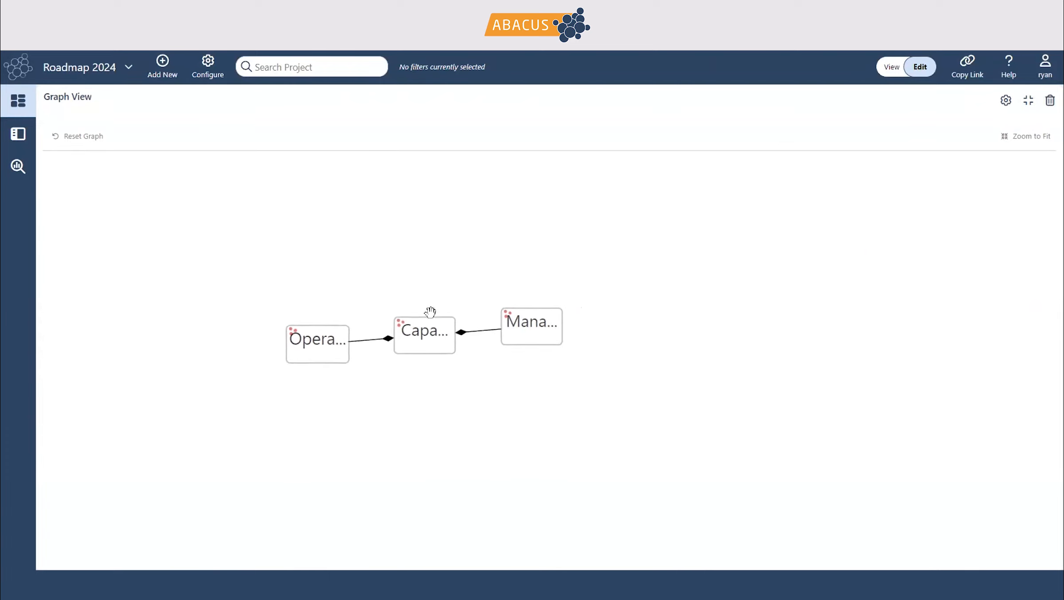
click(535, 332)
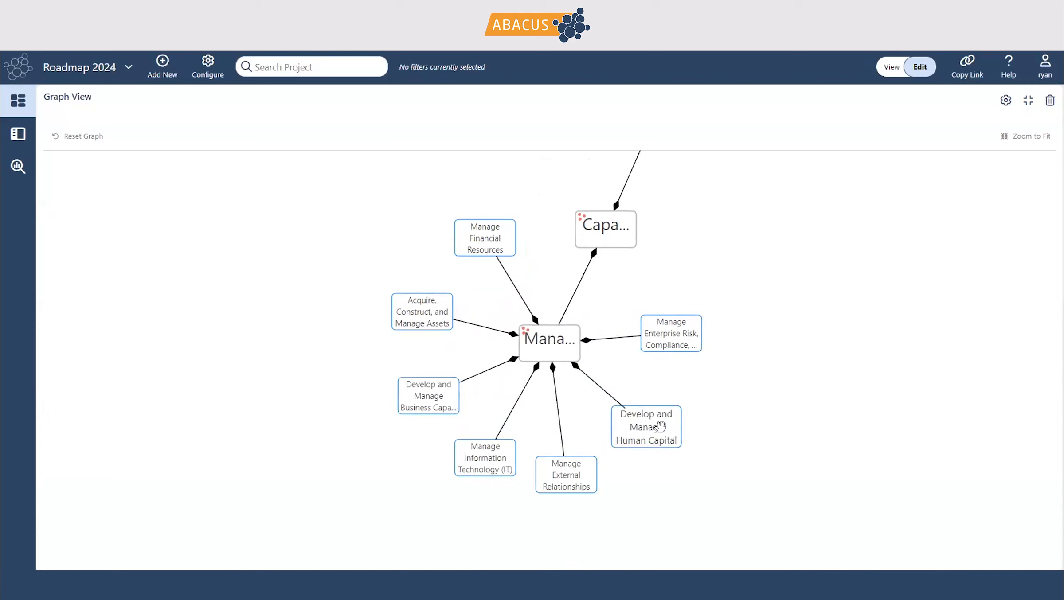
double_click(659, 438)
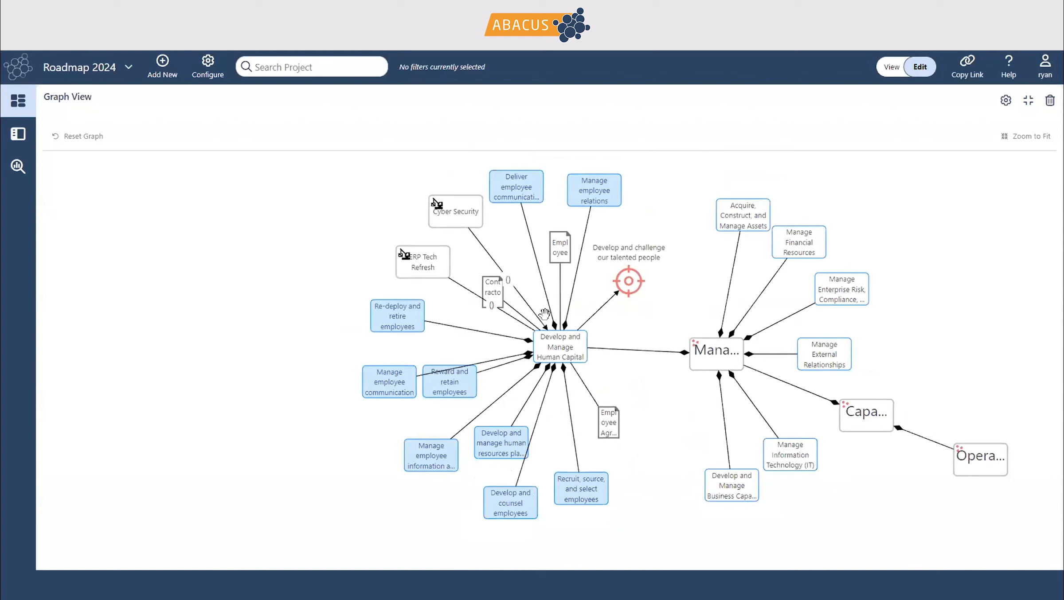
click(570, 346)
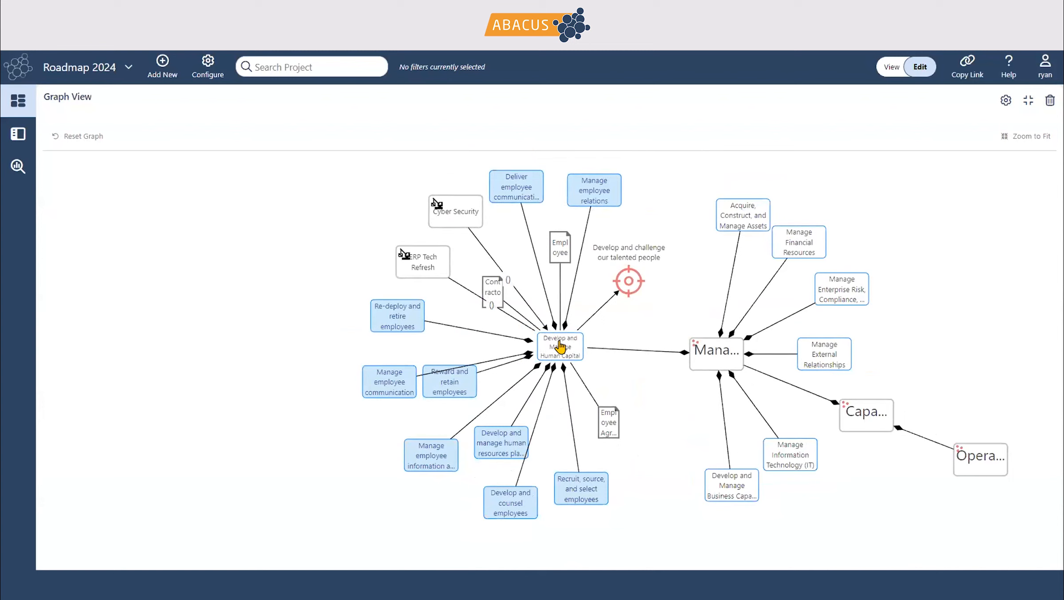
Expand the ERP Tech Refresh project, its server AU-H03 and the Apache Tomcat Web Server in the graph.
click(416, 263)
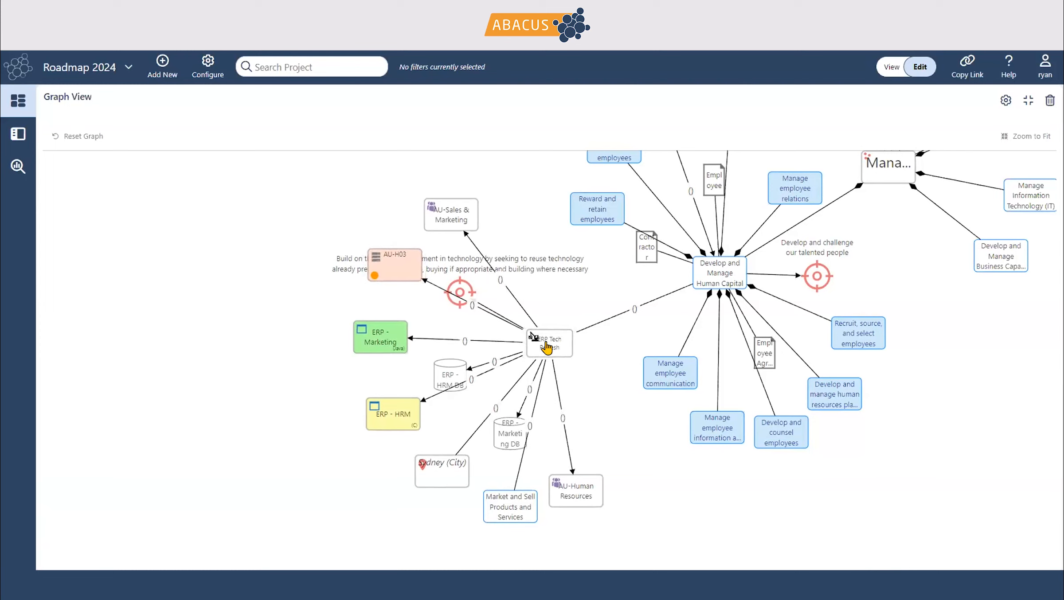
double_click(392, 268)
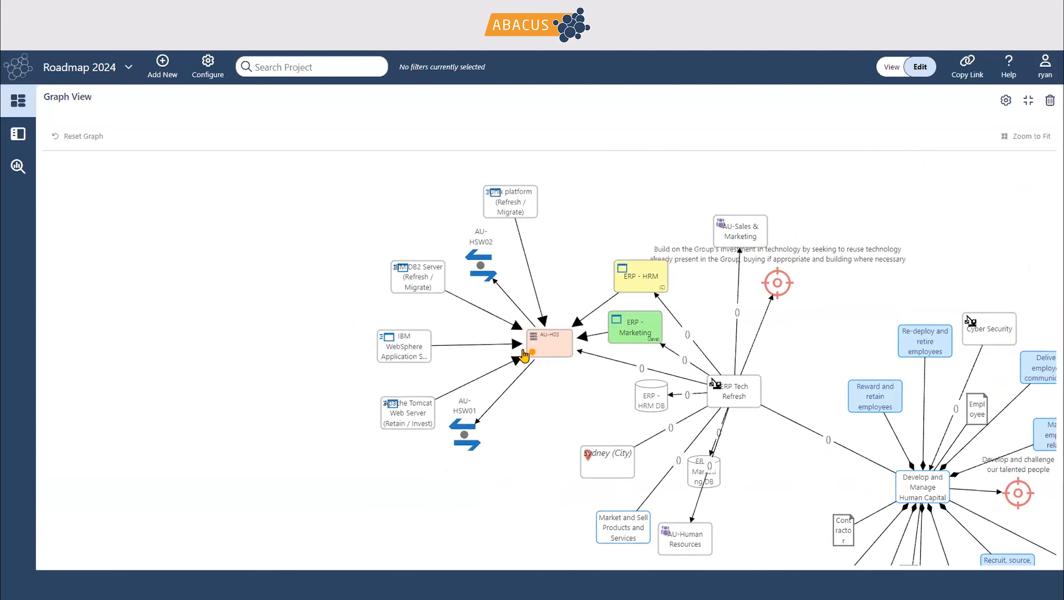
click(423, 420)
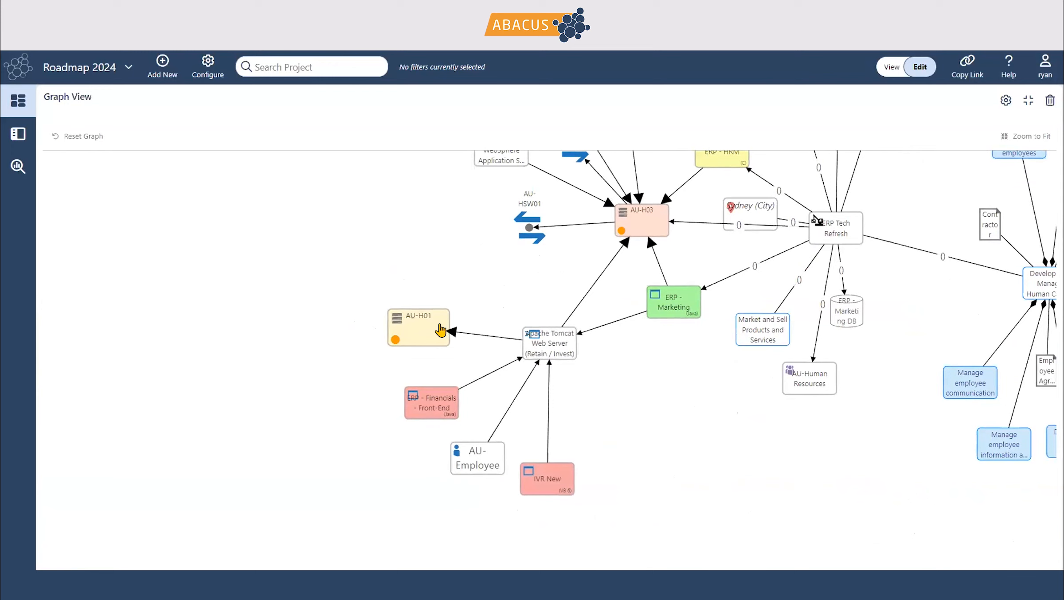
Examine the whole expanded graph, tracing the links between capabilities, projects, applications and infrastructure.
scroll(815, 389, down, 3)
drag(802, 411, 509, 404)
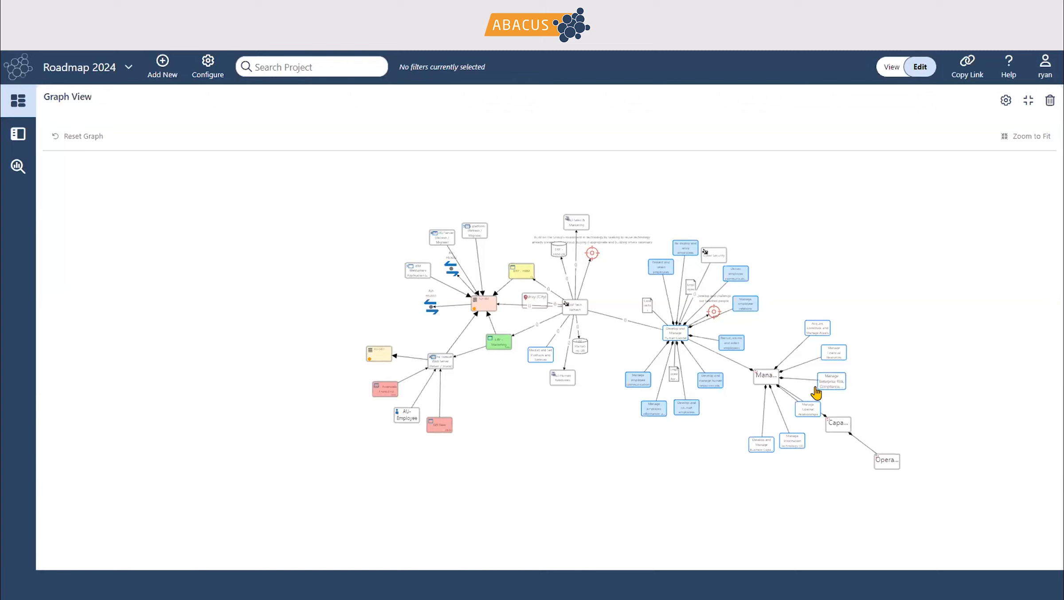
click(442, 370)
scroll(682, 287, up, 1)
scroll(682, 288, up, 2)
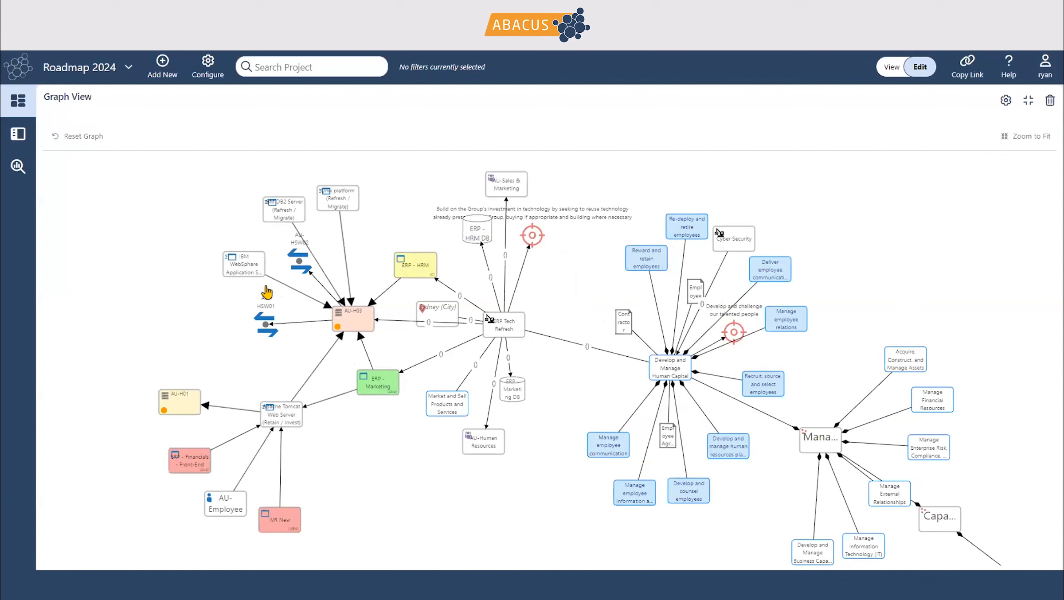
scroll(394, 470, down, 3)
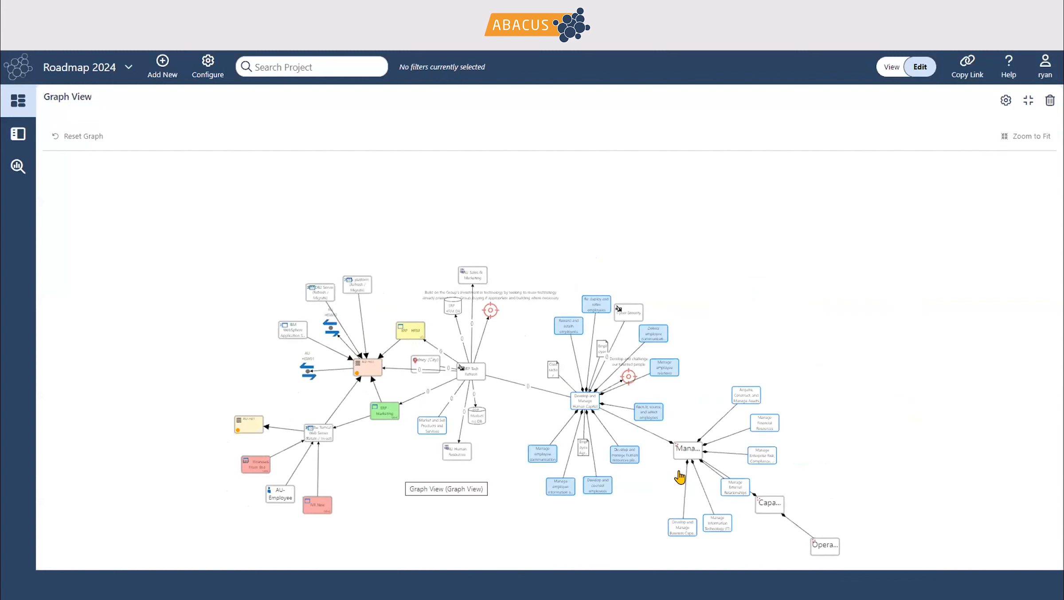
drag(695, 362, 705, 305)
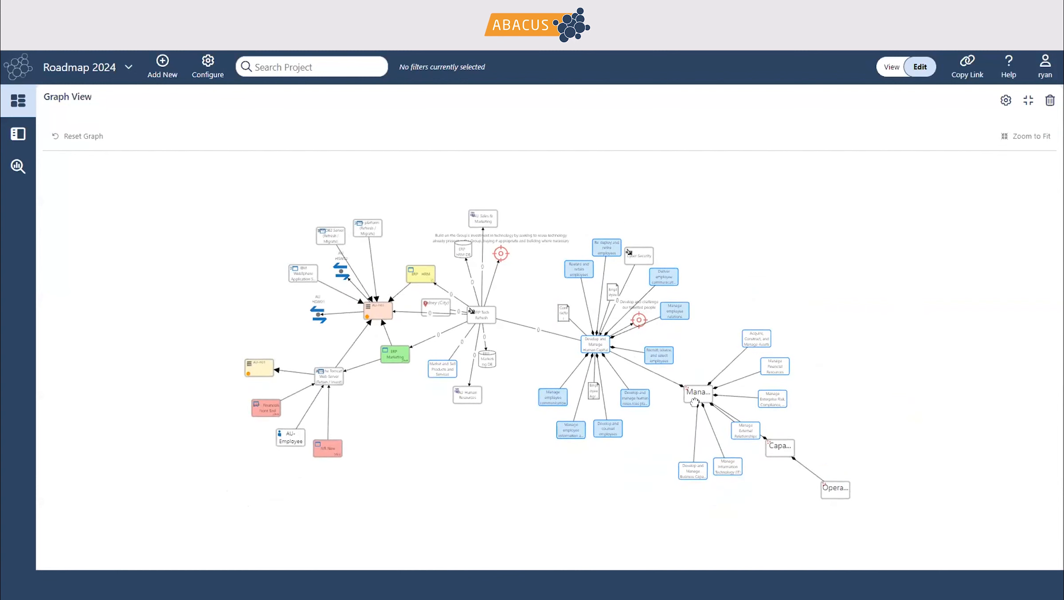
Change the Graph View's viewpoint to Capability - Project - Application, keeping its root component and title.
click(998, 110)
drag(563, 265, 557, 393)
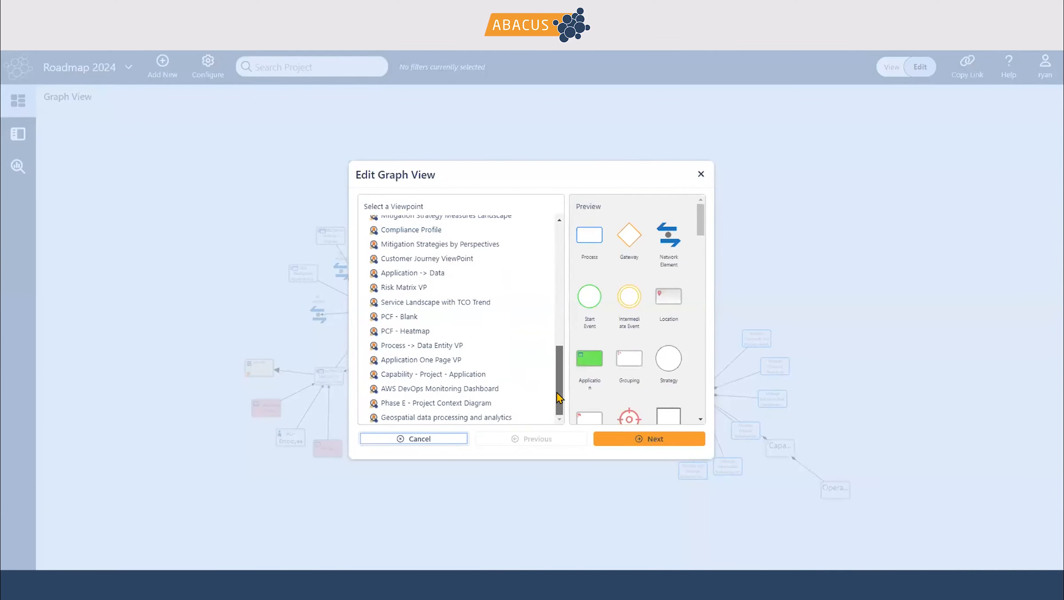
click(470, 375)
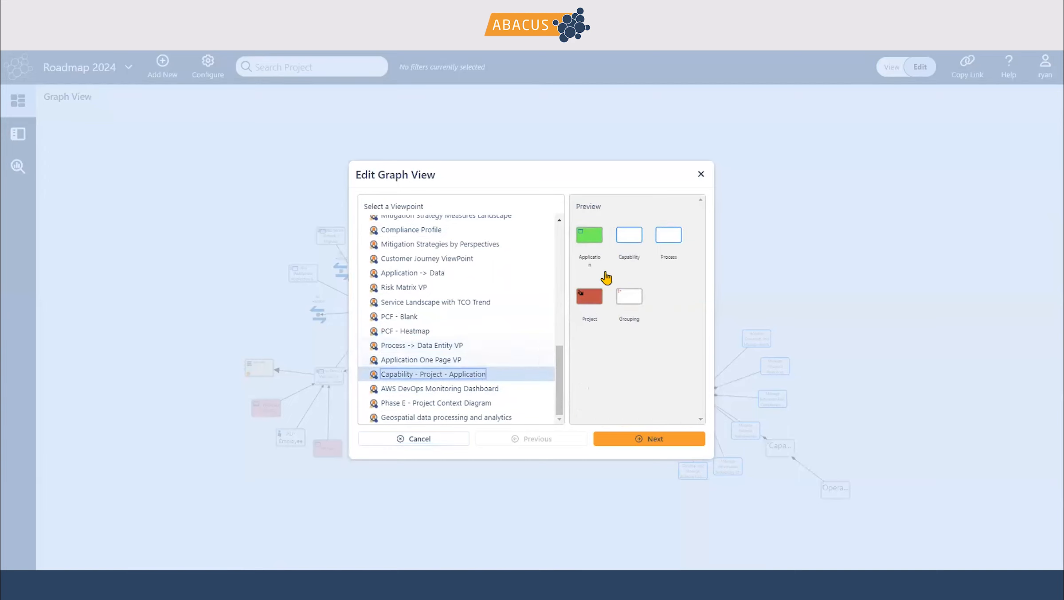
click(660, 441)
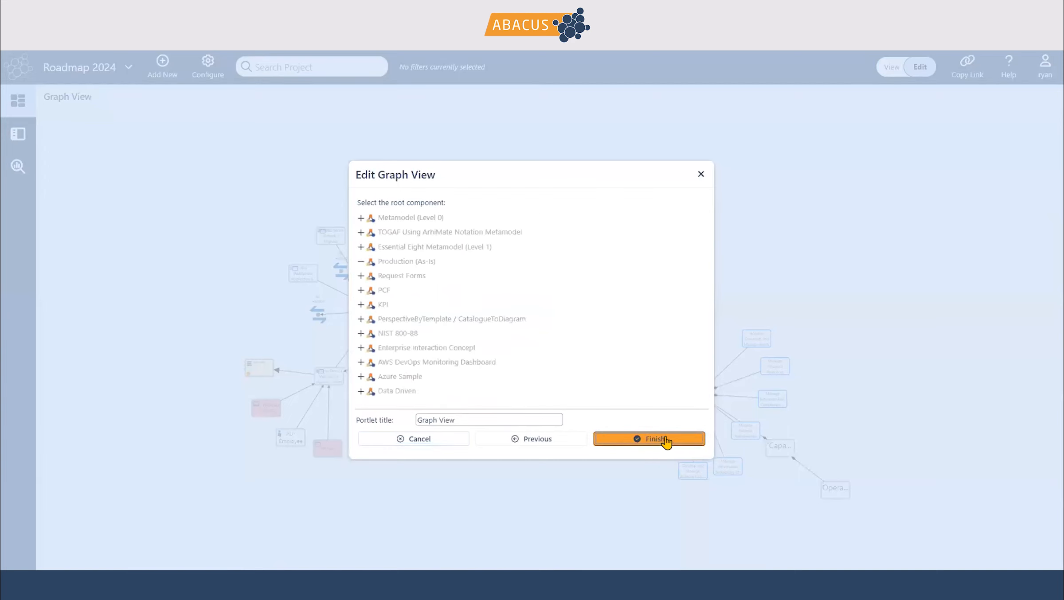
click(646, 440)
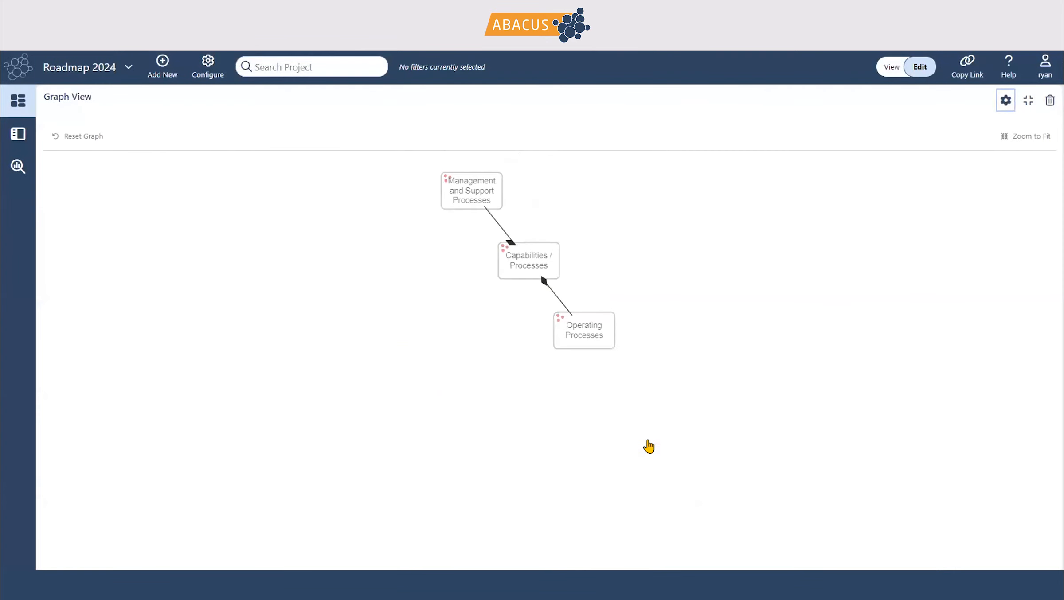
Expand Management and Support Processes, Develop and Manage Business Capabilities, and Manage enterprise quality in the graph down to the linked applications.
double_click(482, 260)
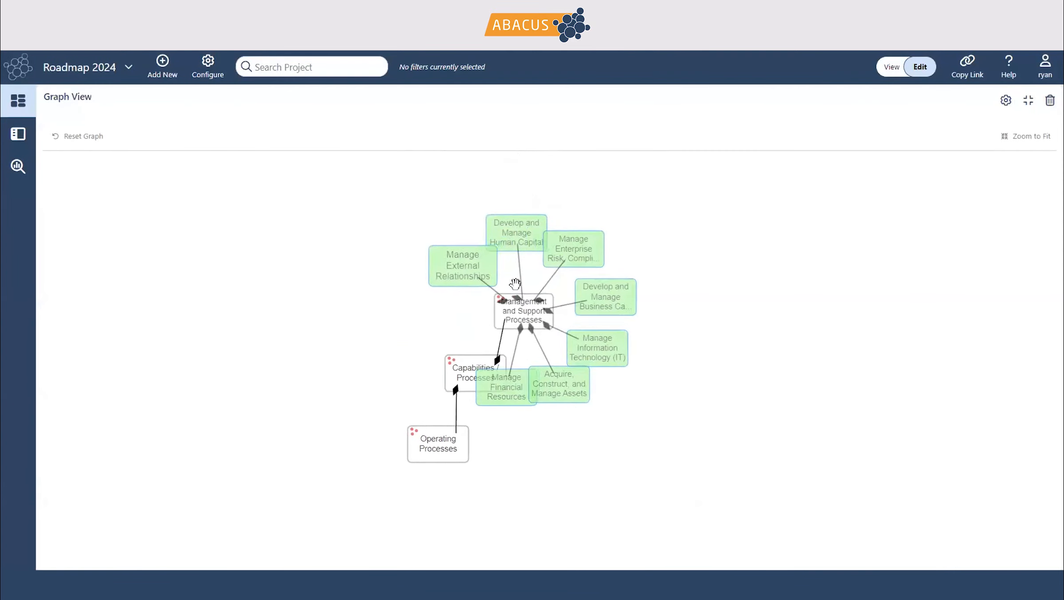
double_click(674, 321)
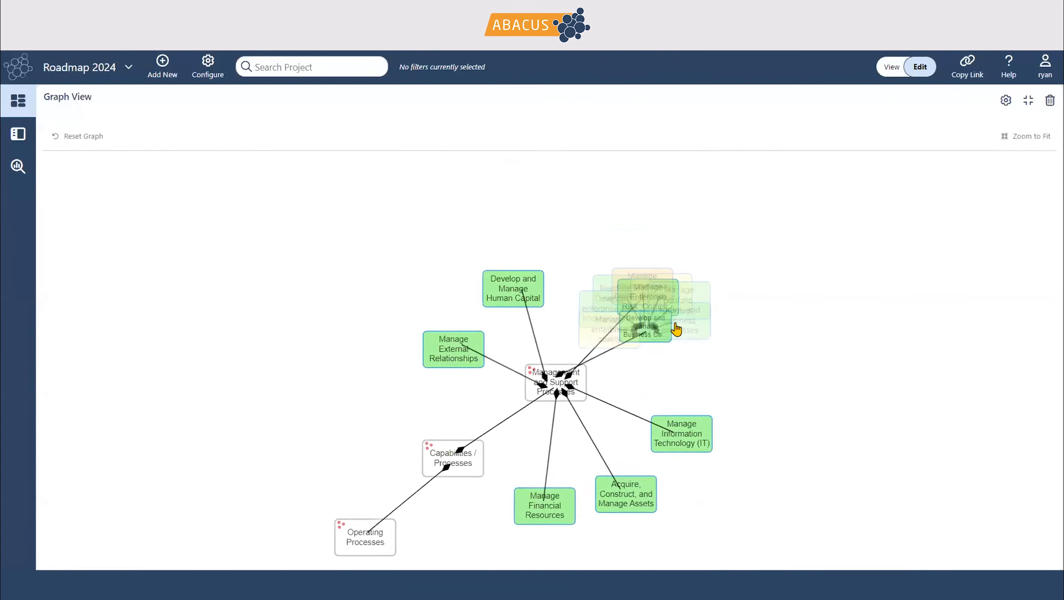
double_click(437, 358)
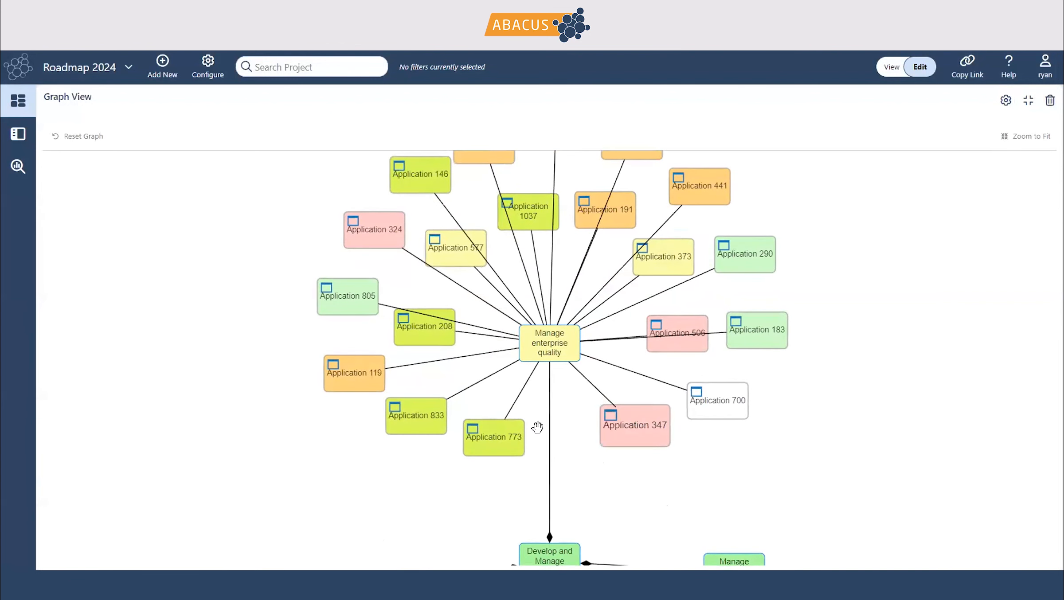
scroll(555, 315, down, 1)
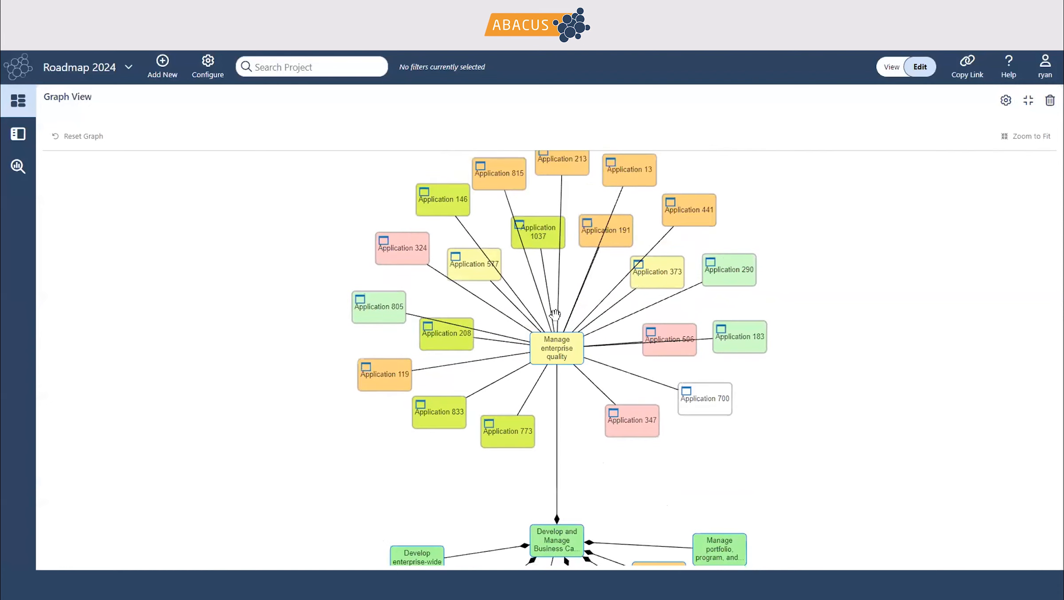
scroll(615, 447, down, 6)
drag(659, 447, 669, 337)
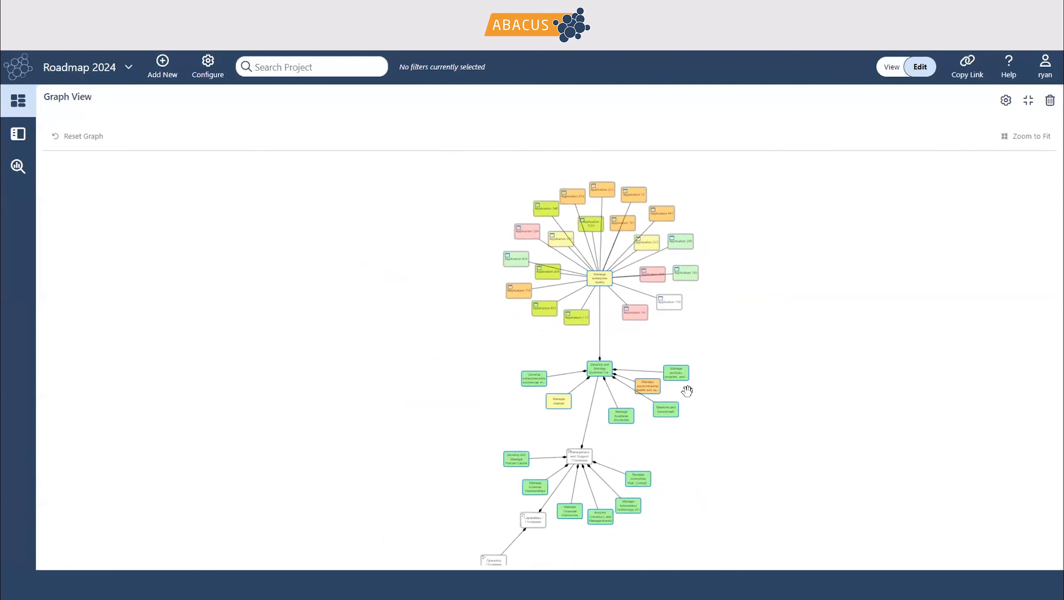
drag(677, 446, 670, 401)
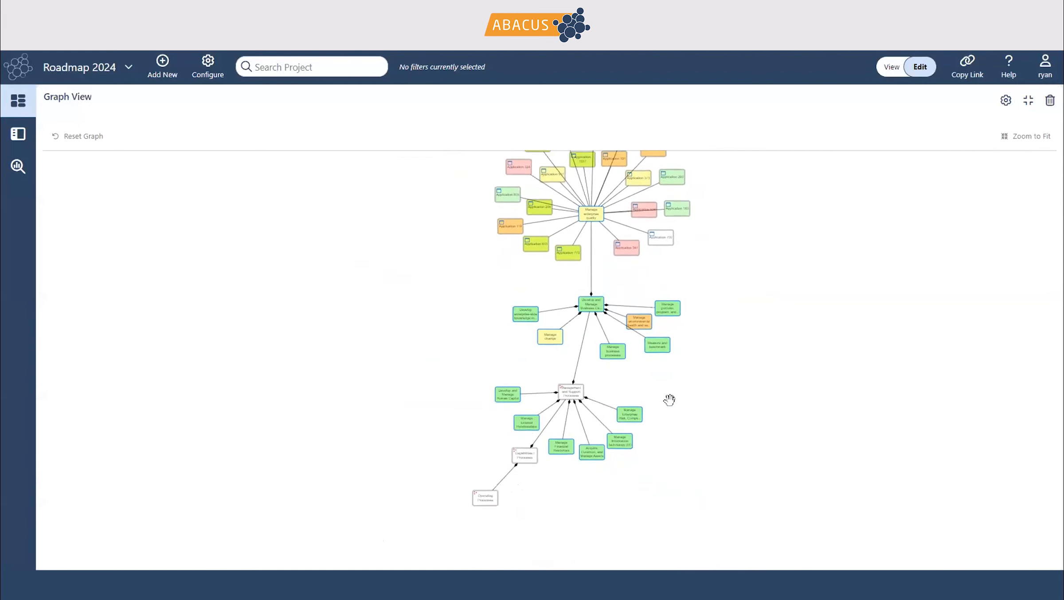
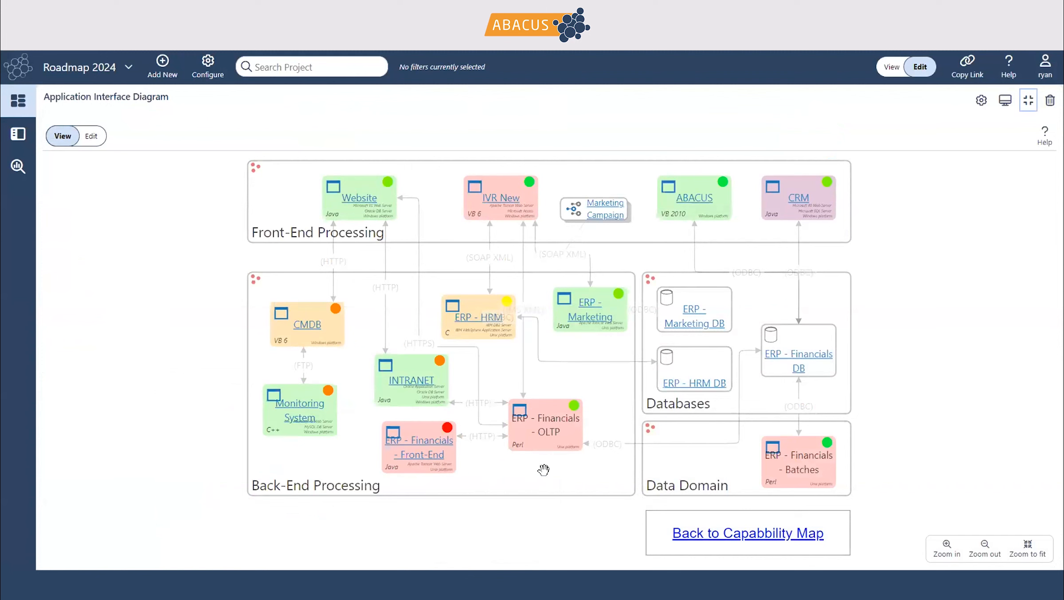
Restore the maximized Application Interface Diagram portlet to its normal size on the dashboard.
click(1023, 103)
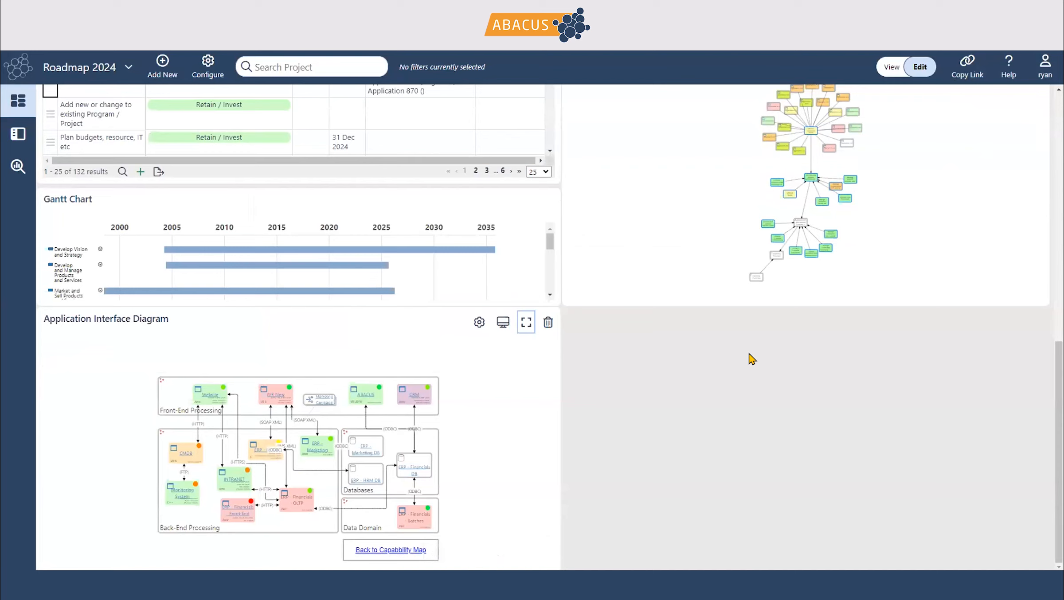
Add the Roadmap 2024 architecture's Application Interface Diagram as a live diagram portlet and enlarge it to fill the empty space beside the existing one.
click(161, 67)
click(182, 95)
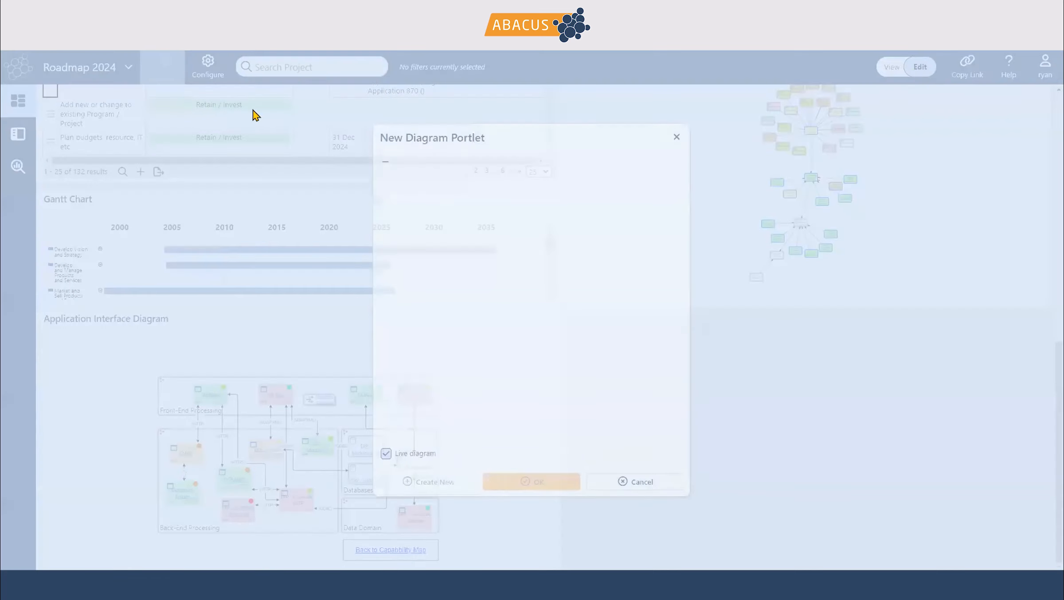
click(397, 222)
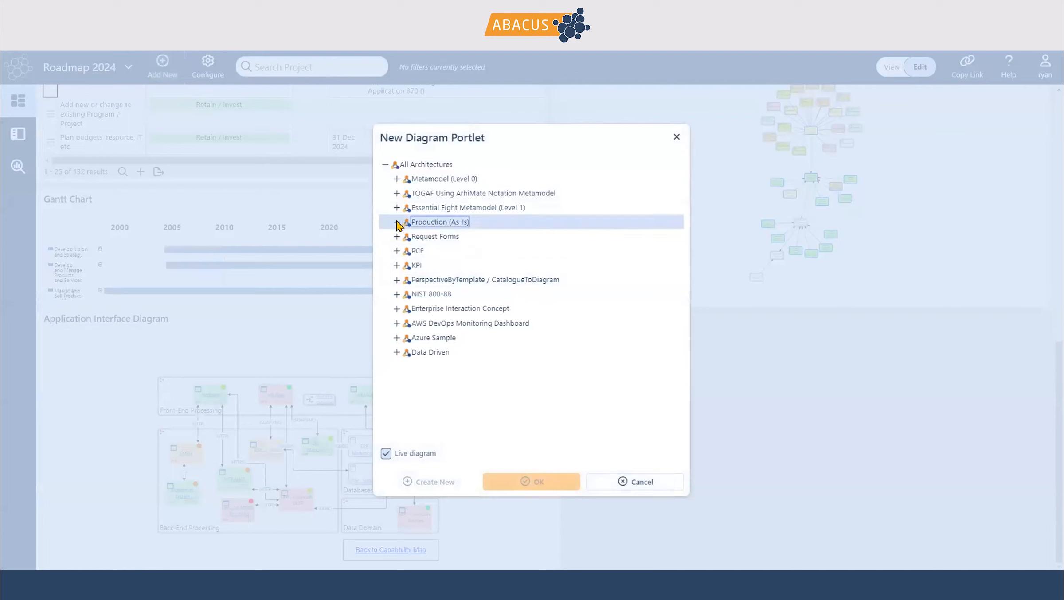
click(476, 248)
scroll(477, 244, down, 5)
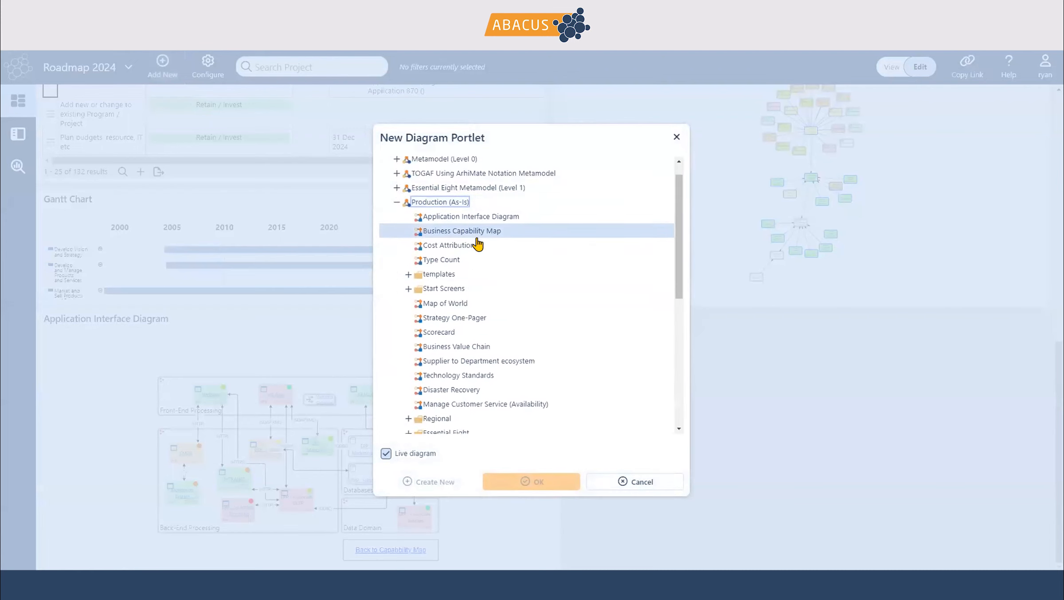
scroll(477, 244, down, 3)
click(435, 323)
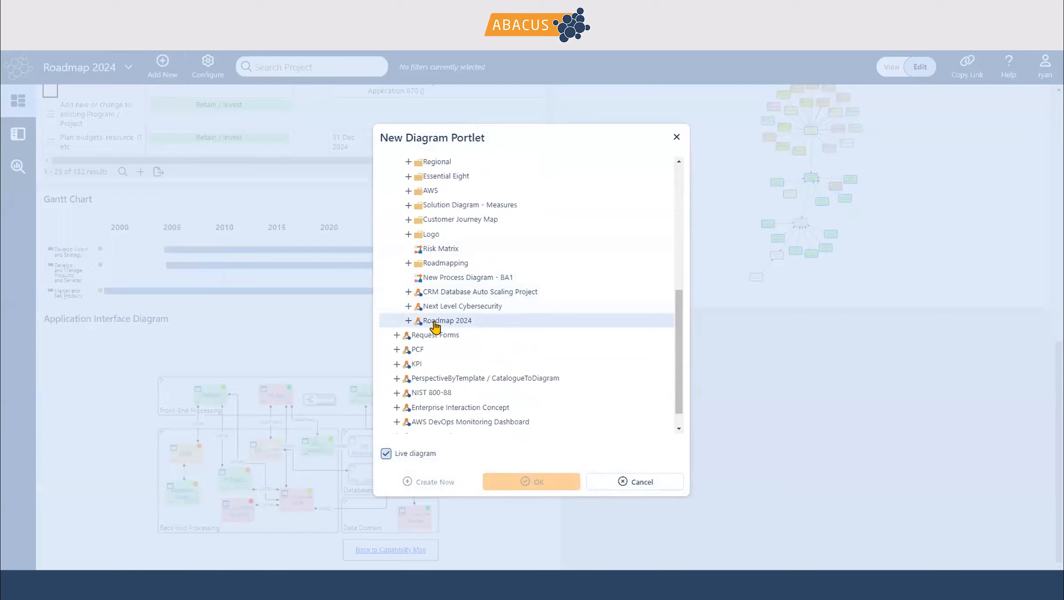
double_click(435, 325)
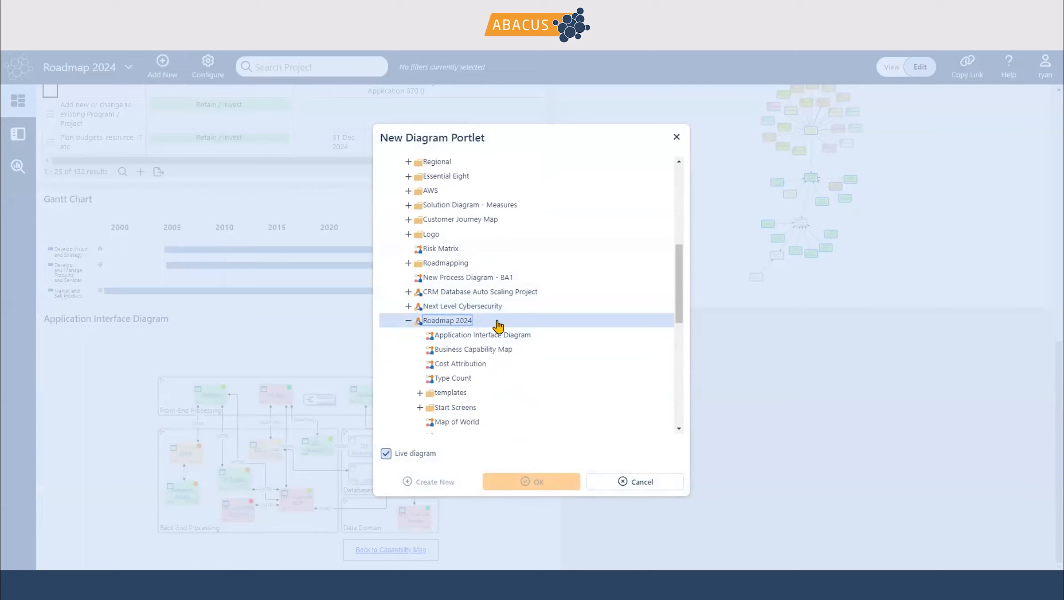
click(485, 334)
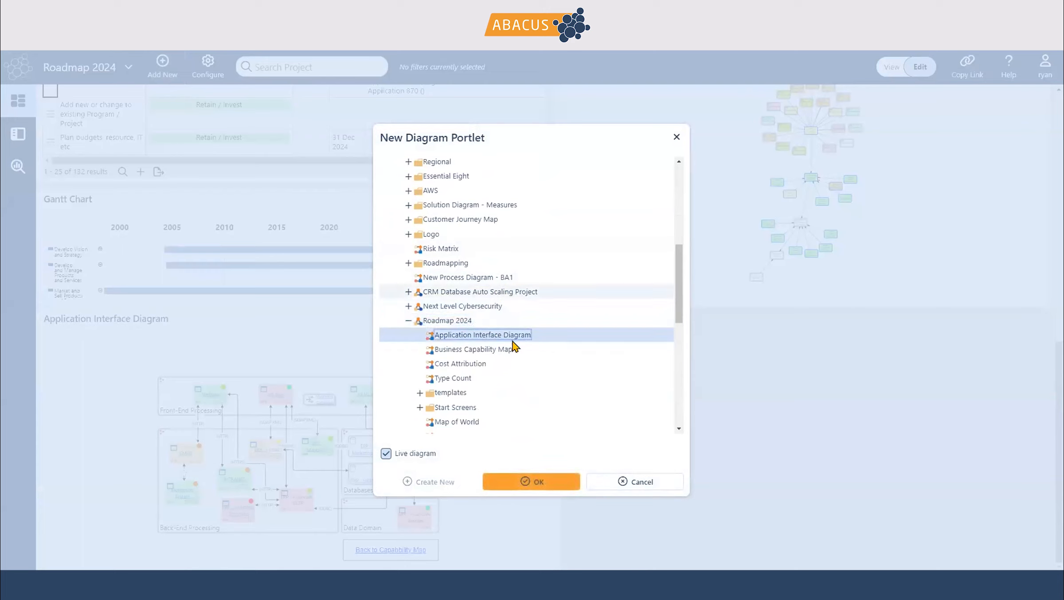
click(546, 484)
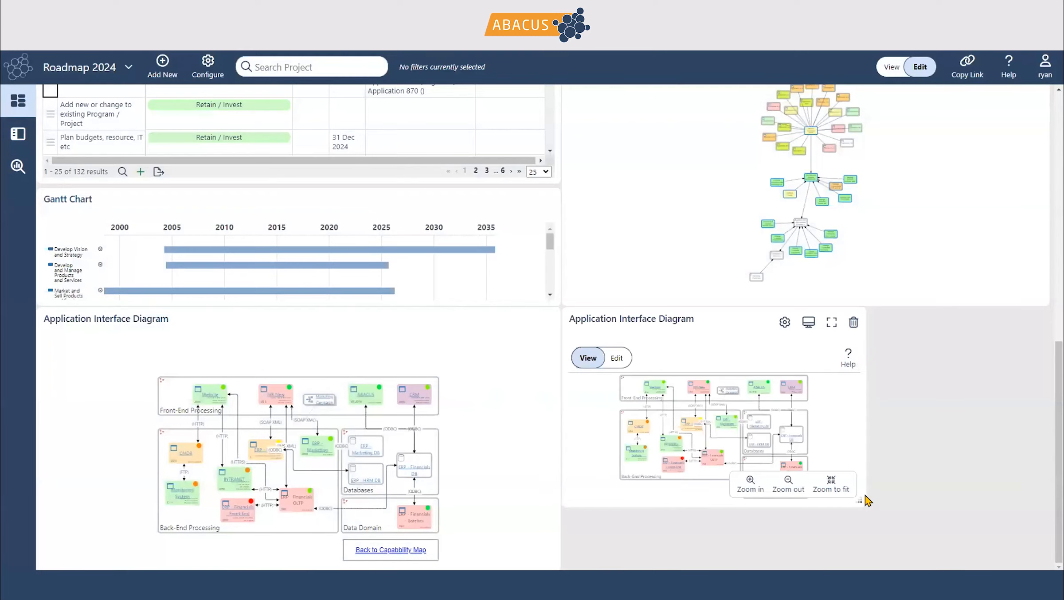
drag(861, 507, 1042, 570)
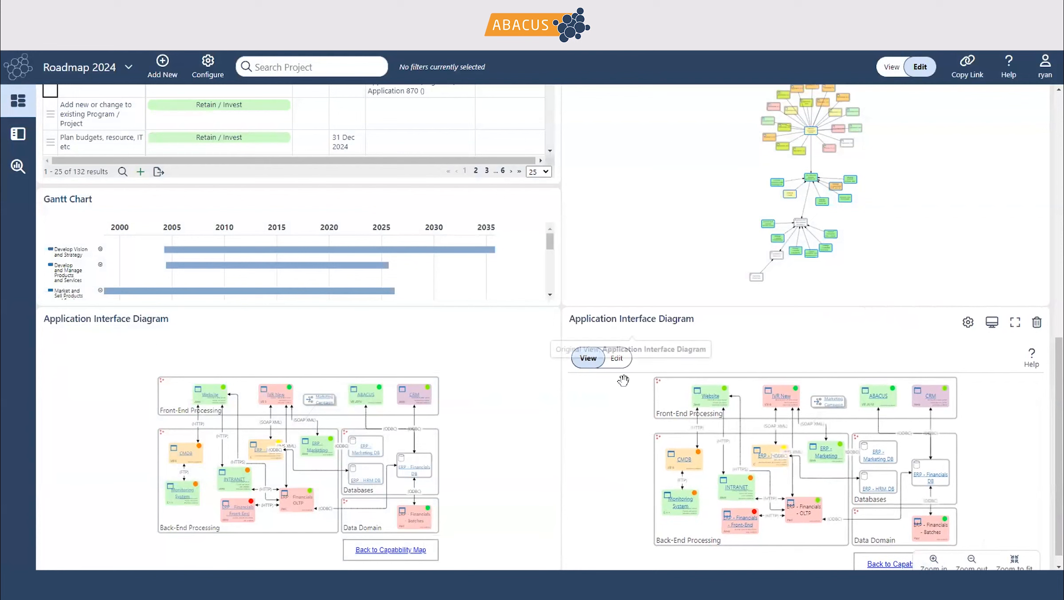
Save the Roadmap 2024 dashboard with the added diagram portlet.
click(208, 67)
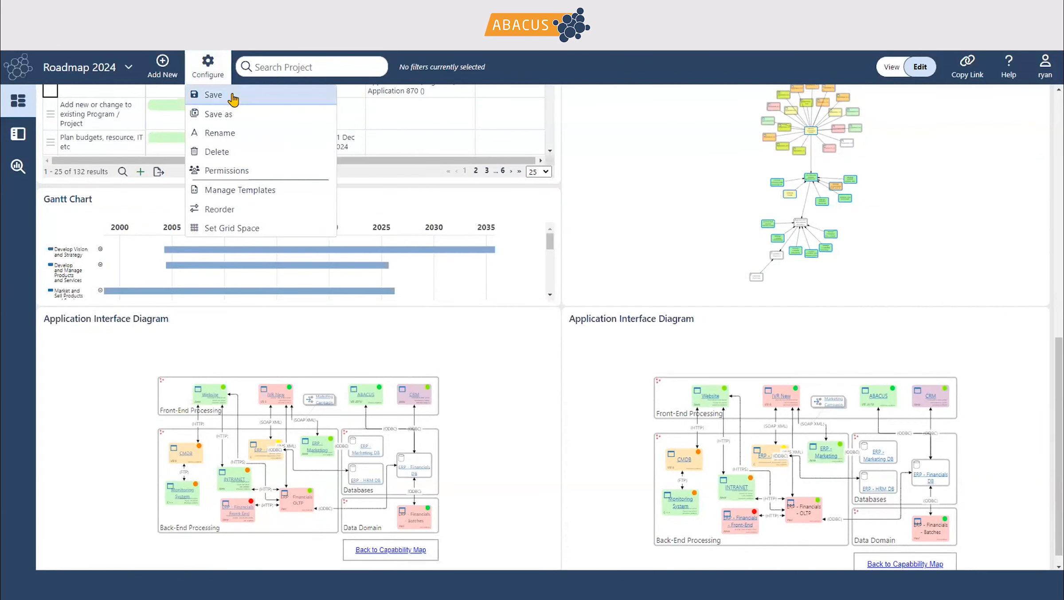
click(231, 96)
click(538, 337)
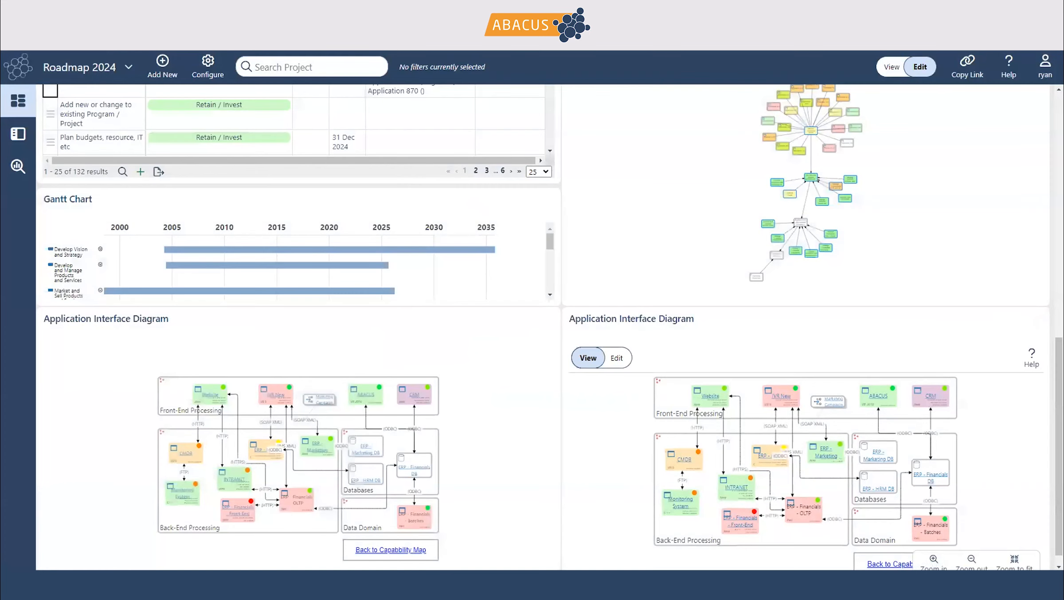
Put the new Application Interface Diagram into edit mode, maximize it and expand its component stencil.
click(627, 360)
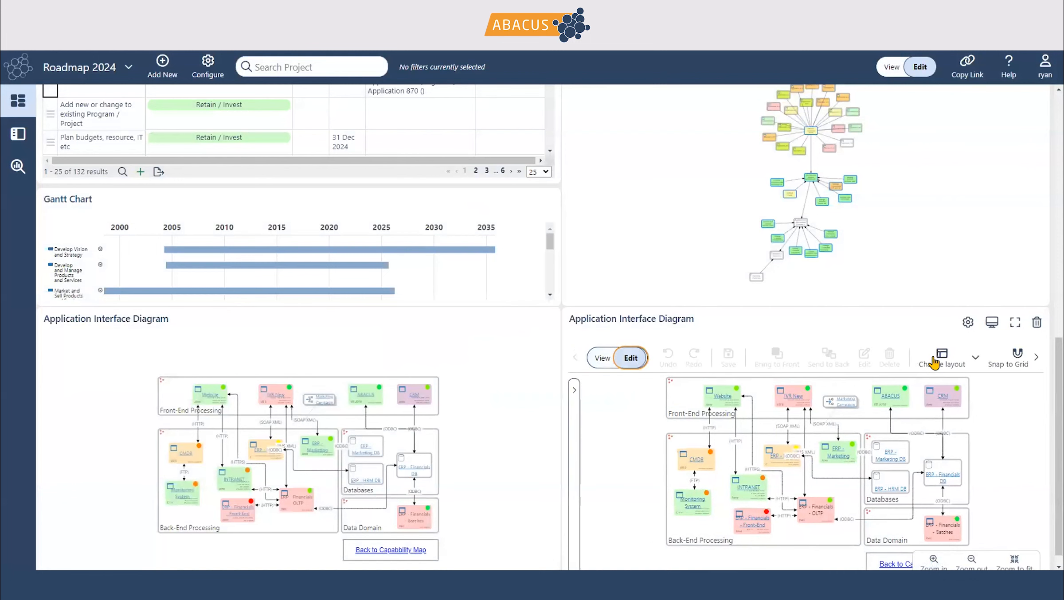
click(1015, 322)
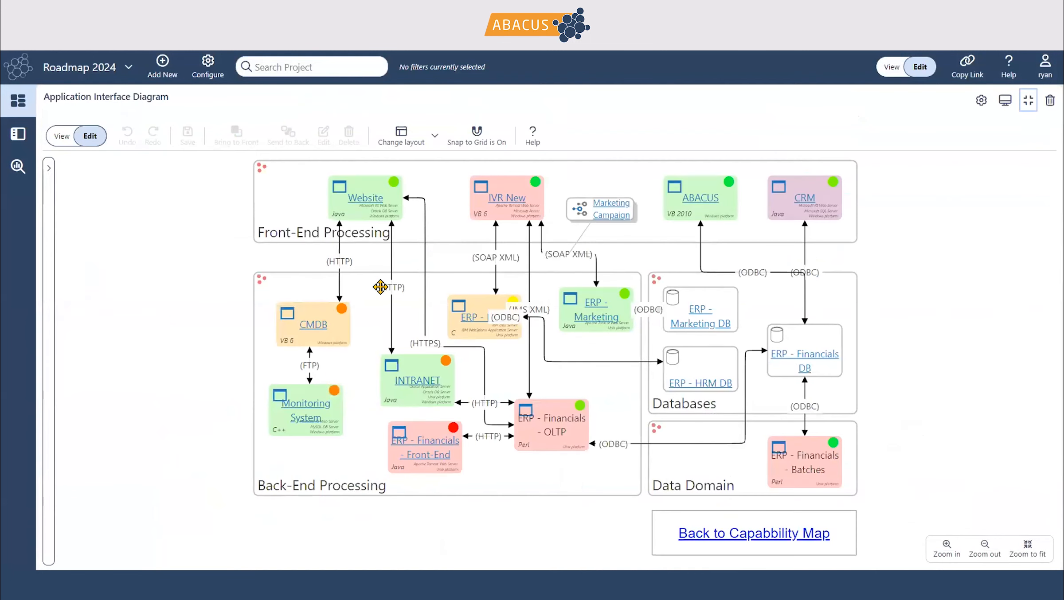
click(44, 227)
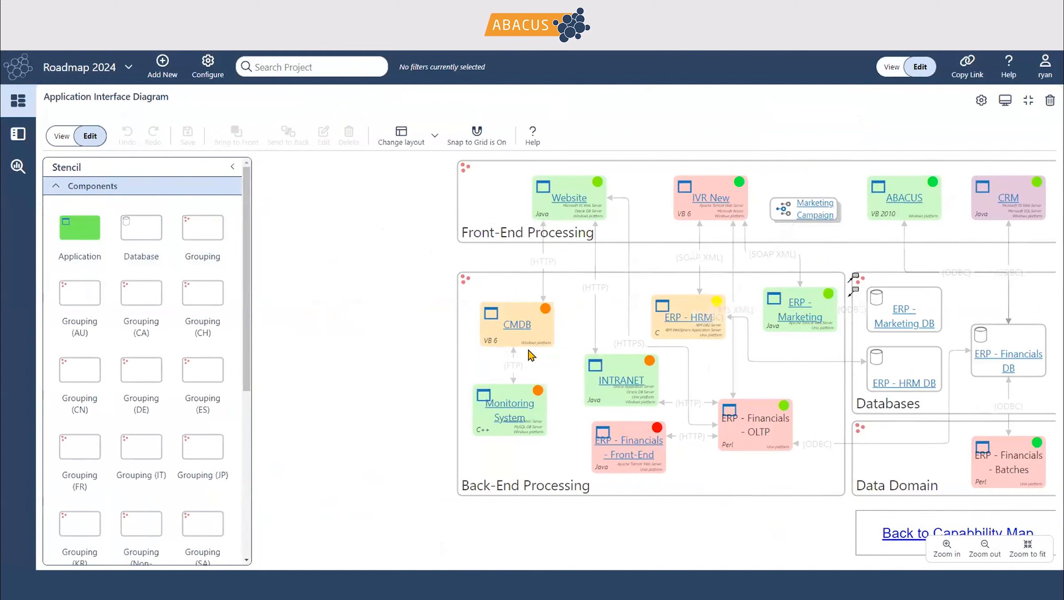
Delete the ERP - Financials - Front-End application from the architecture.
scroll(380, 320, down, 1)
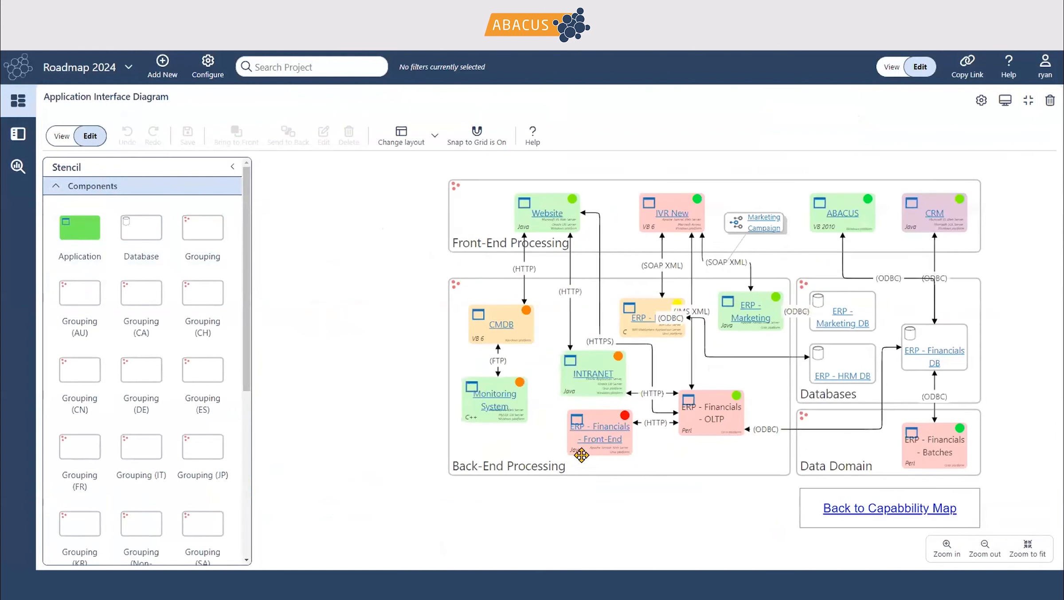
click(583, 432)
right_click(588, 438)
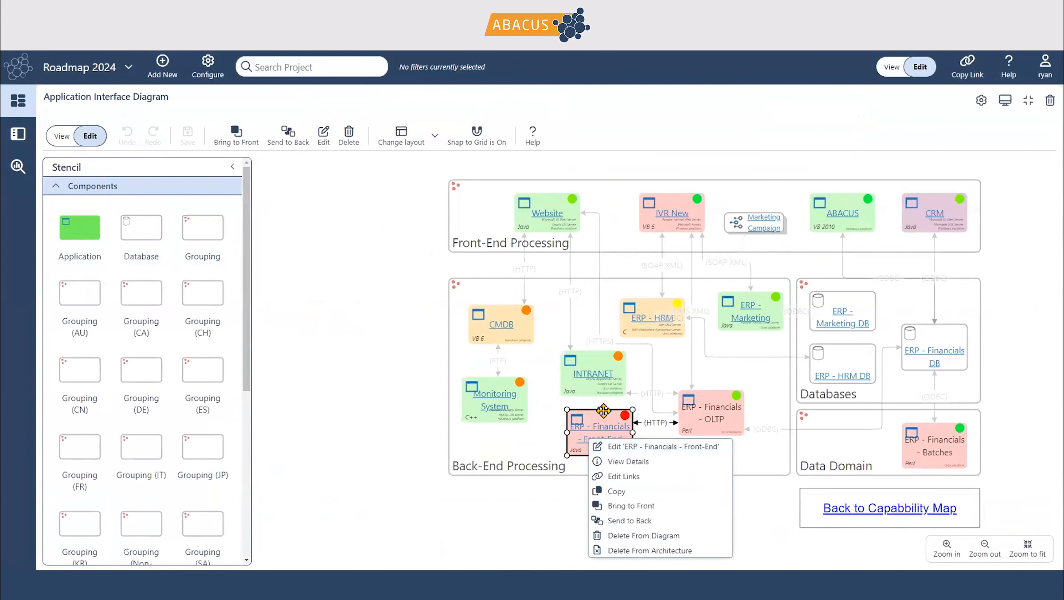
click(671, 551)
click(471, 346)
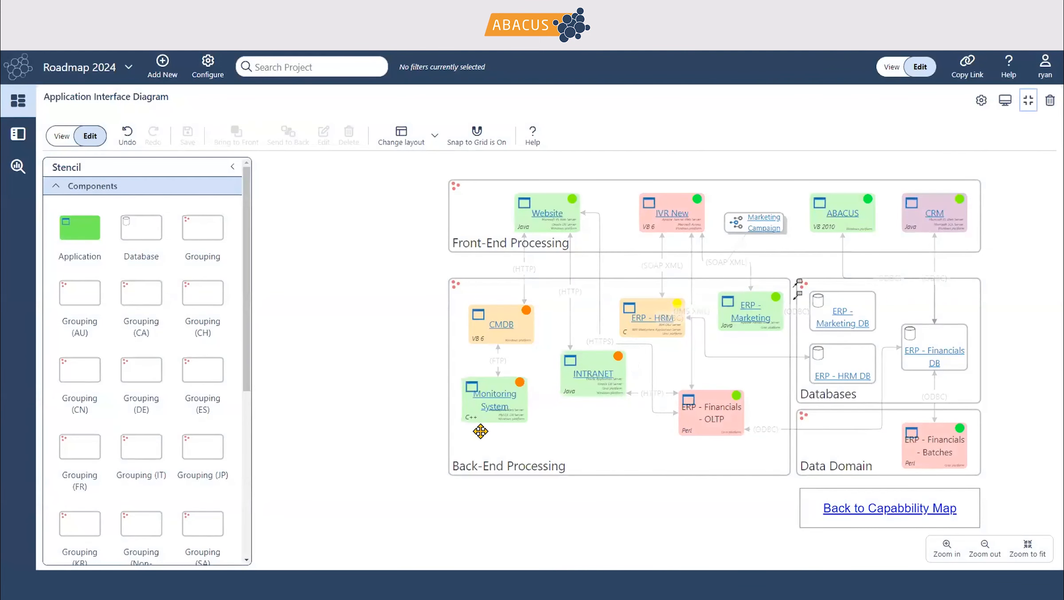
Create a Grouping named Cloud below Back-End Processing and enlarge it to about the width of that group.
drag(227, 234, 488, 503)
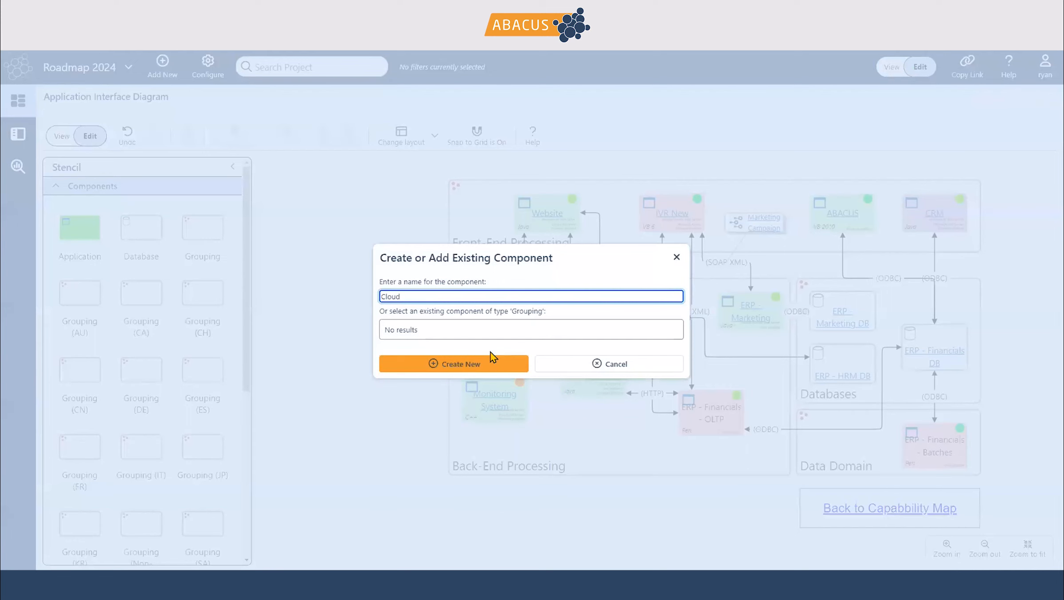
click(484, 364)
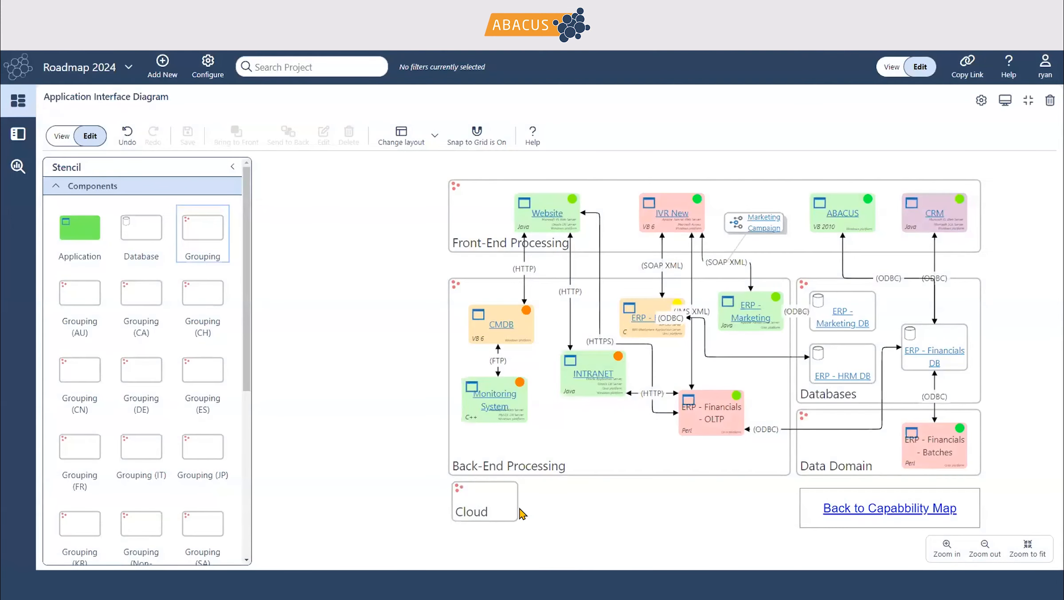
drag(515, 520, 906, 566)
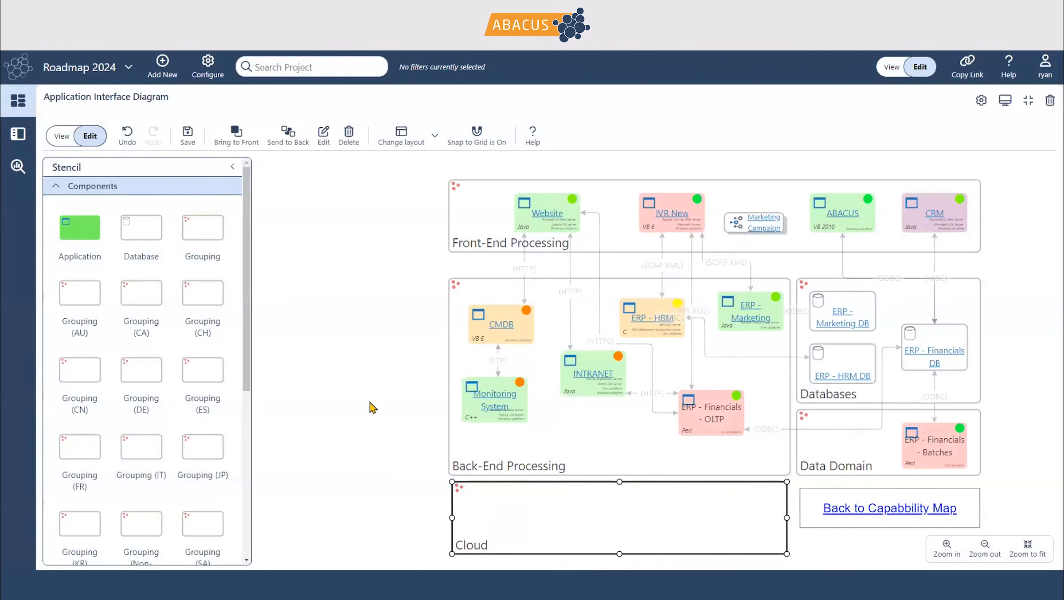
click(370, 385)
Create an Application named ERP - Cloud inside the Cloud grouping and connect it to INTRANET with an HTTPS connection.
drag(81, 227, 577, 511)
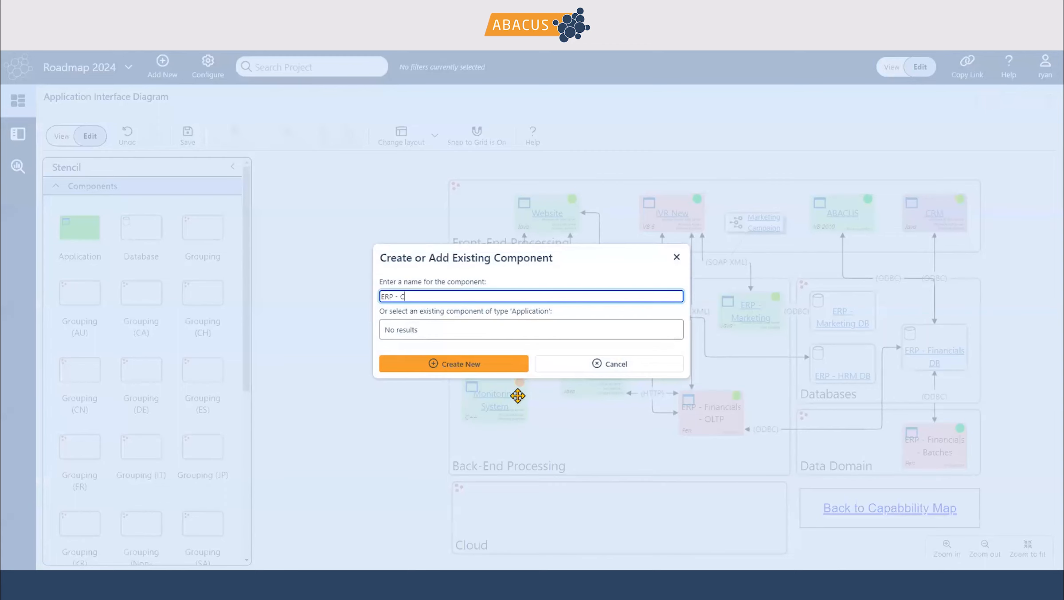
click(478, 365)
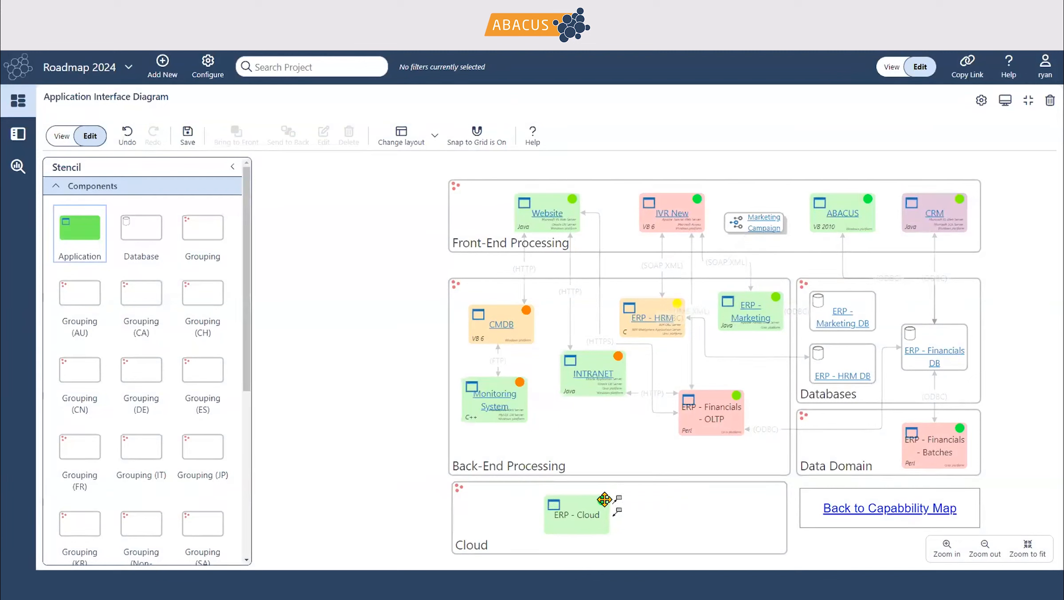
drag(619, 499, 585, 385)
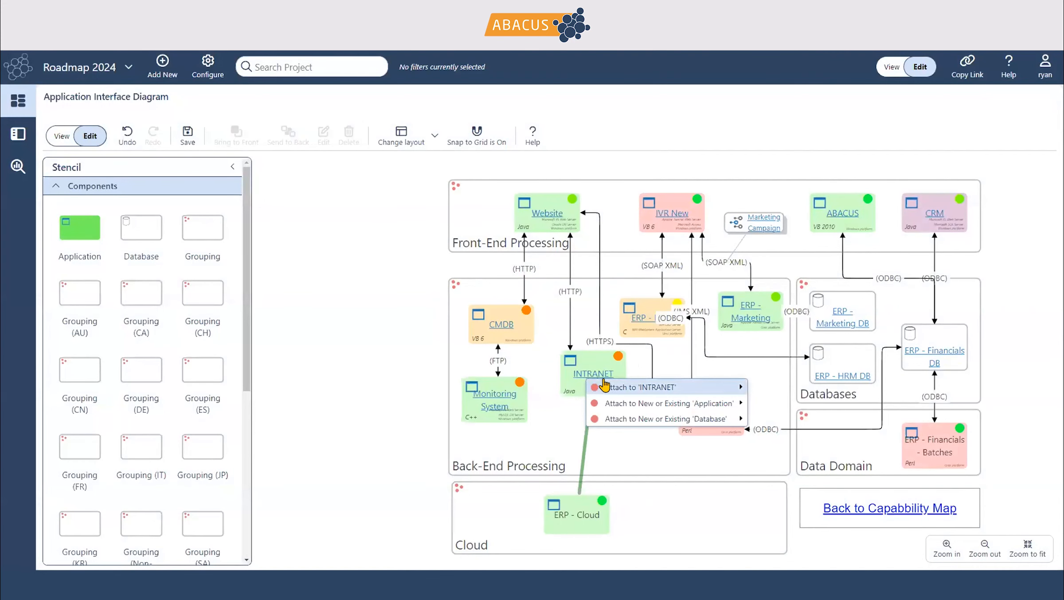
mouse_move(613, 386)
click(761, 386)
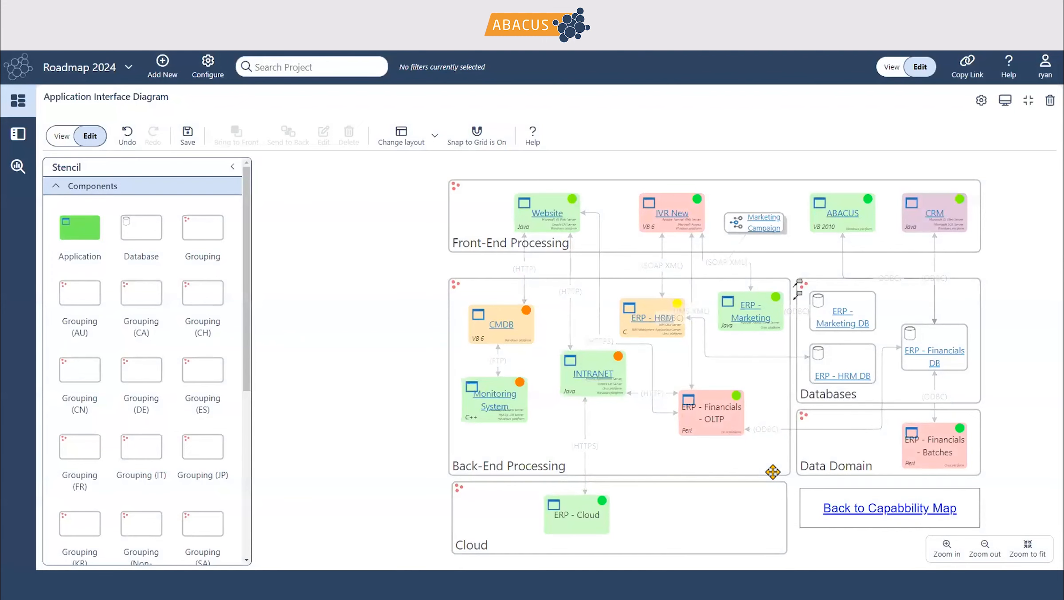
Edit the ERP - Cloud application's properties, setting Number of Users to 50 and filling in the application manager's name.
click(602, 505)
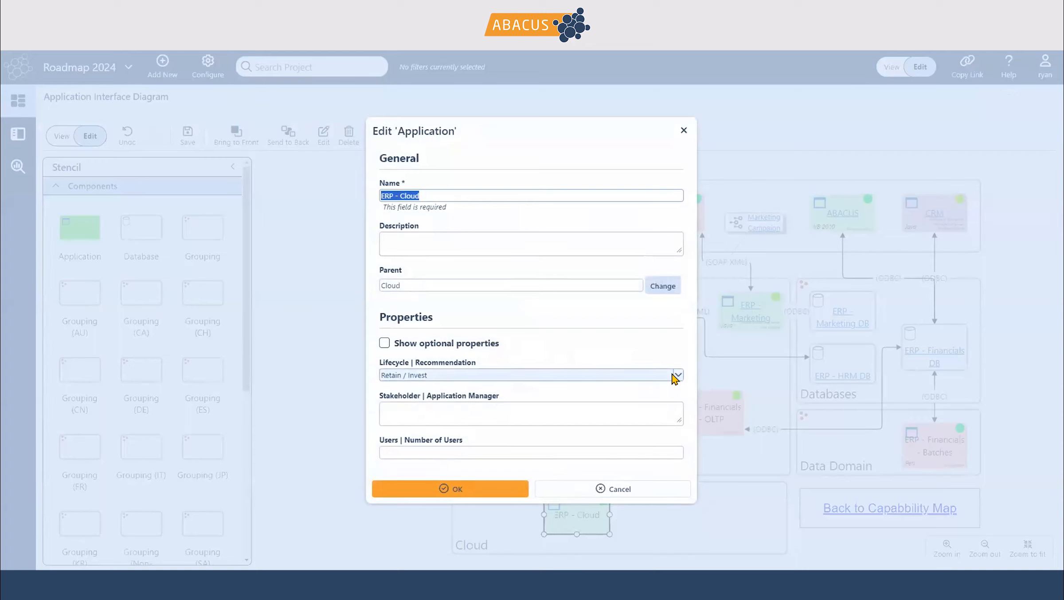
click(413, 452)
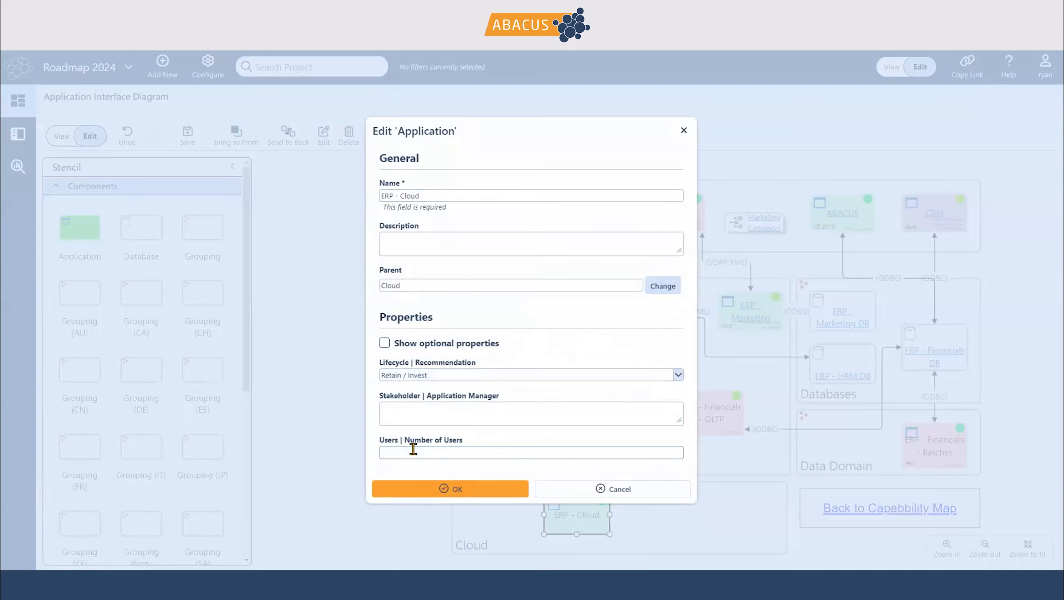
click(410, 414)
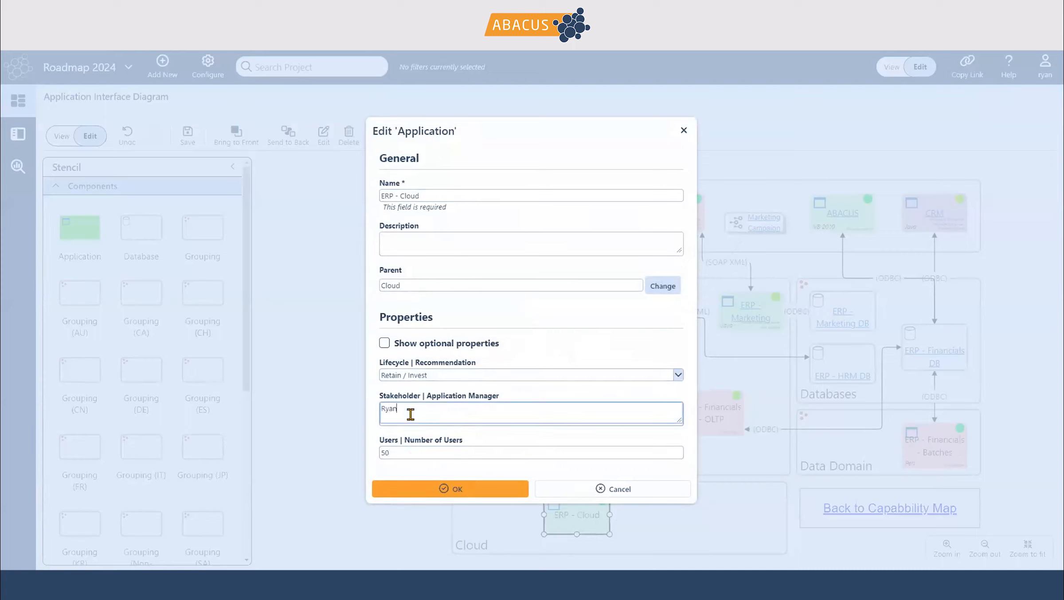
click(440, 492)
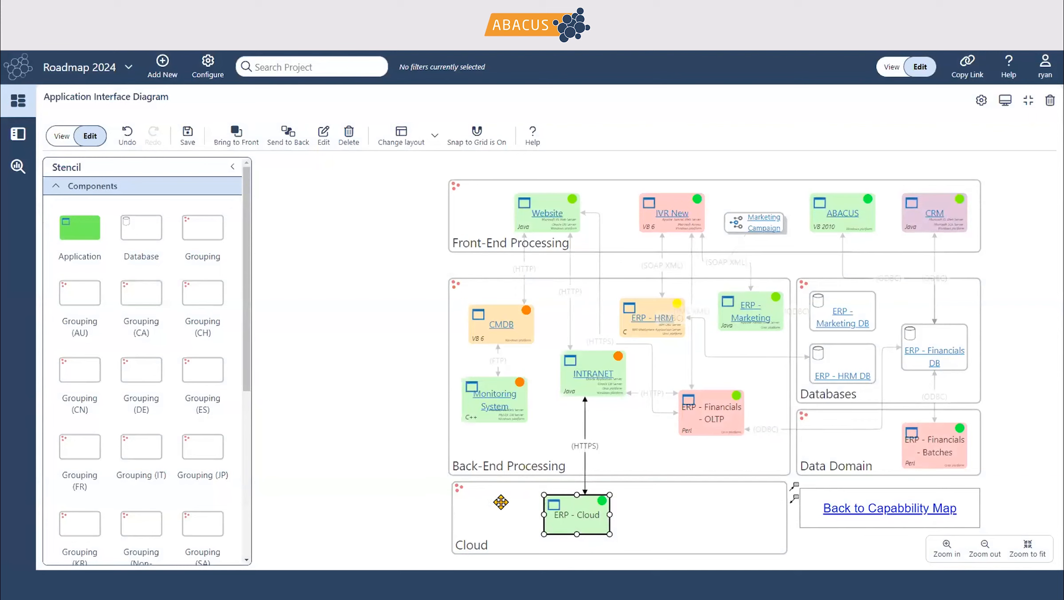
Inspect the link options of the ERP - Cloud application without adding any link.
right_click(569, 505)
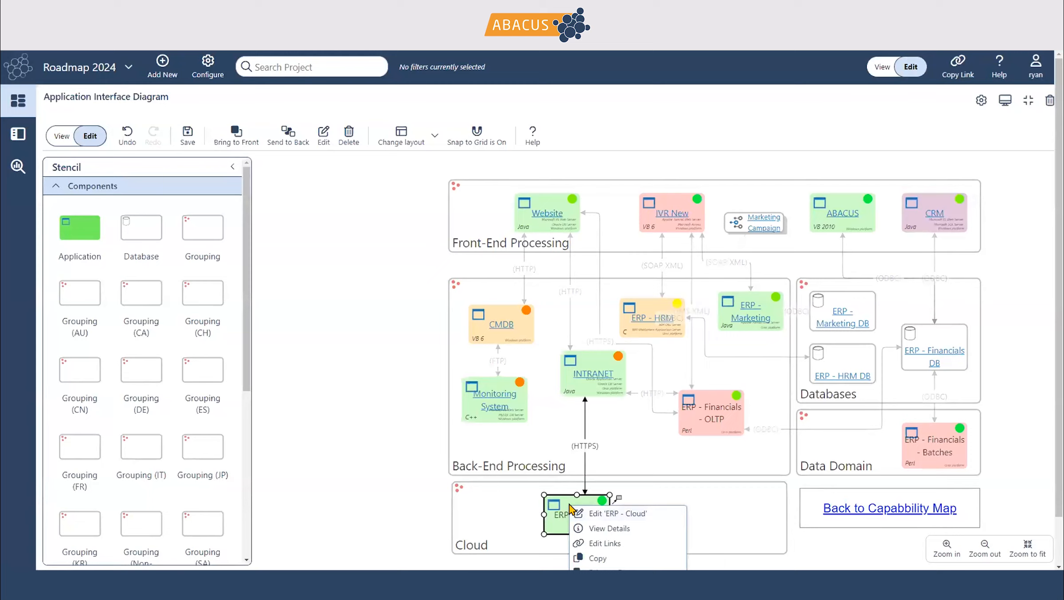
scroll(619, 496, down, 1)
click(605, 491)
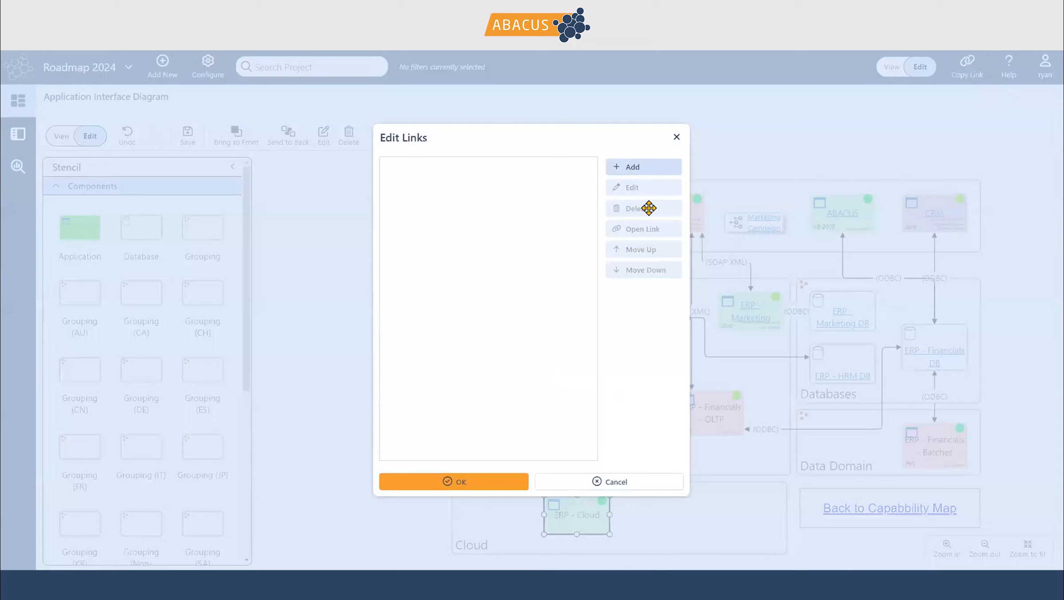
click(673, 138)
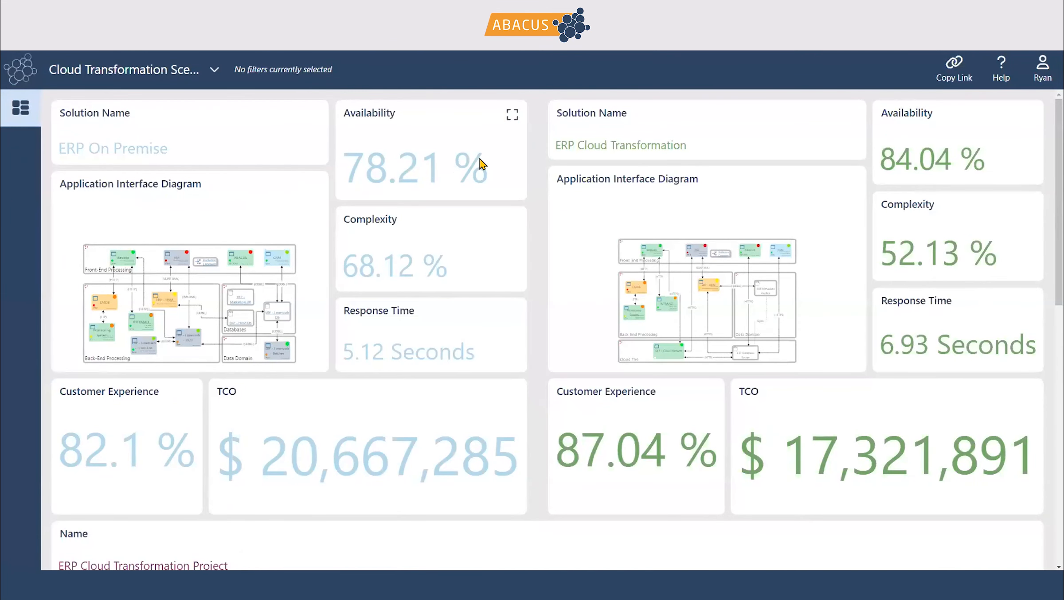
Open the Nist800-88 media sanitization dashboard.
mouse_move(204, 200)
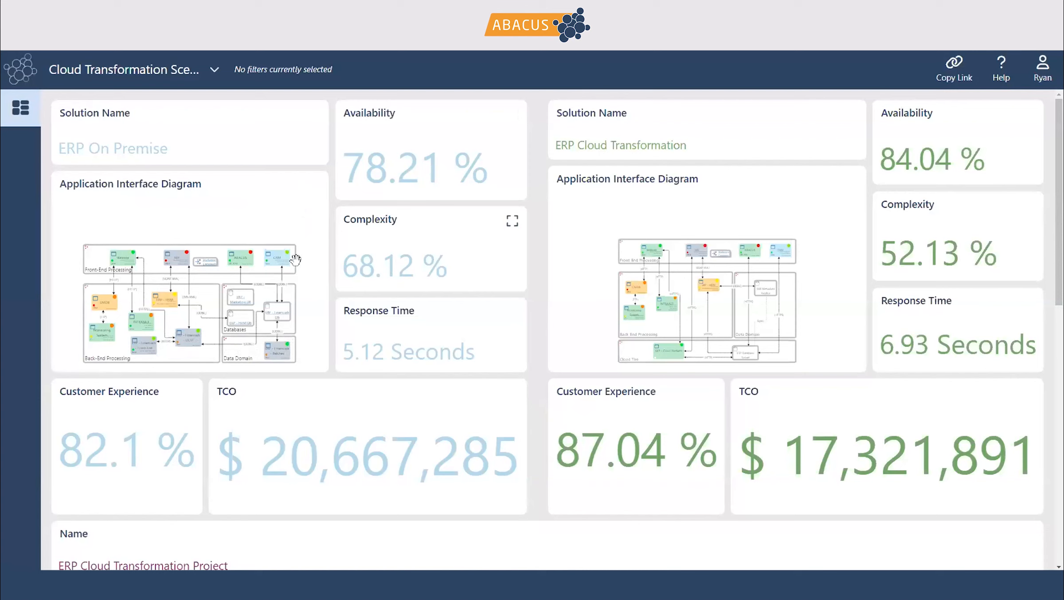
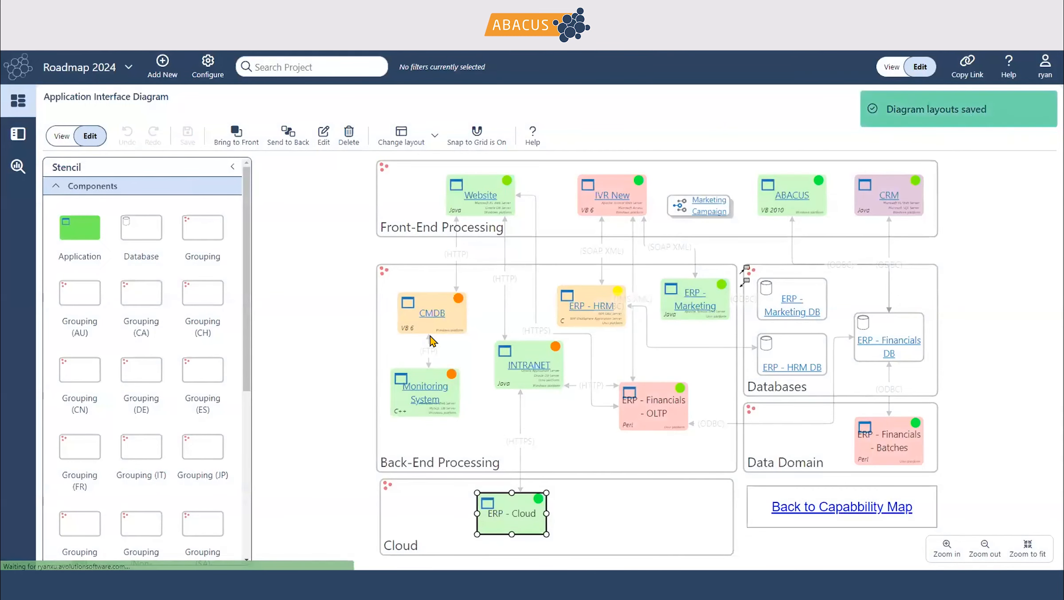
click(426, 332)
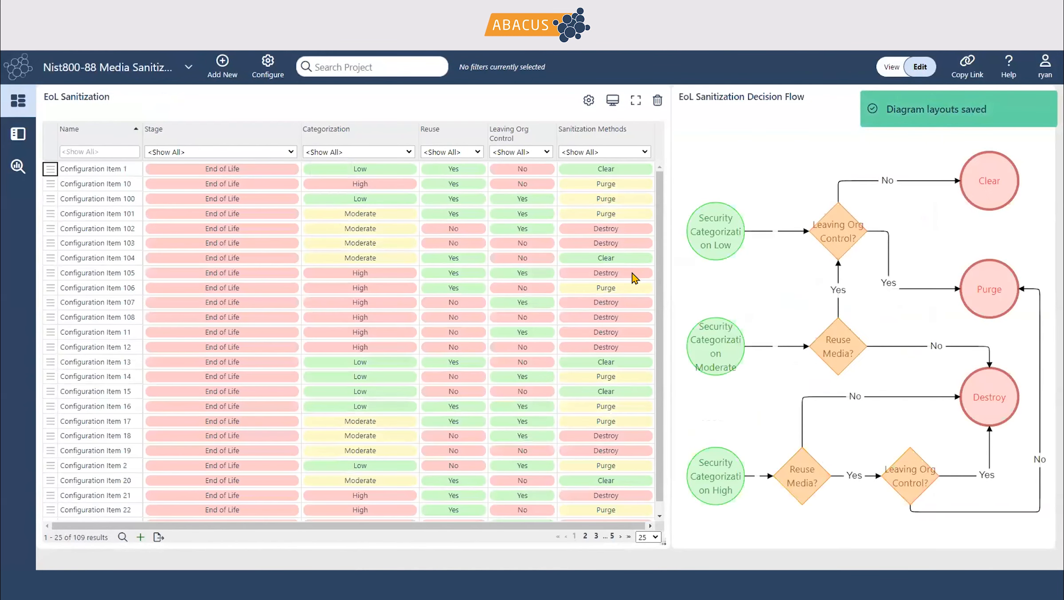
Create a new Configuration Item (CI) in the EoL Sanitization table with its Lifecycle Stage set to End of Life.
mouse_move(615, 450)
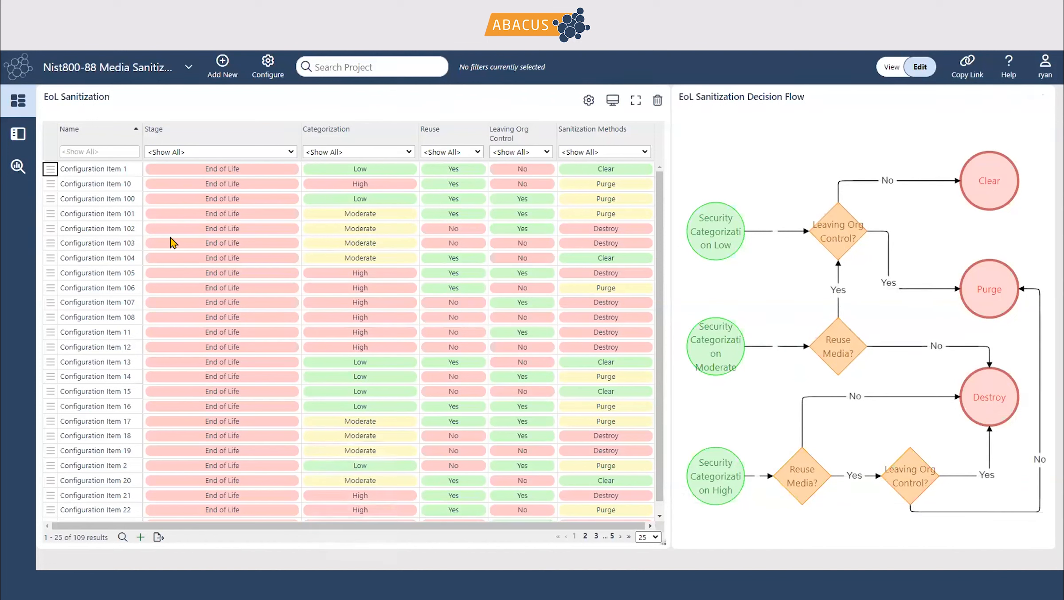
click(140, 537)
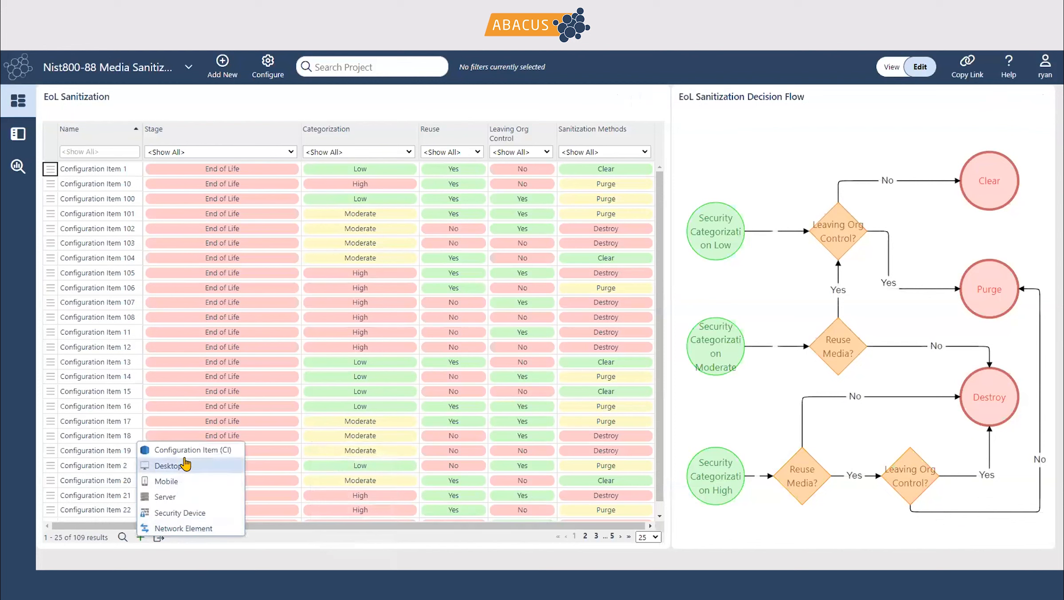
click(200, 450)
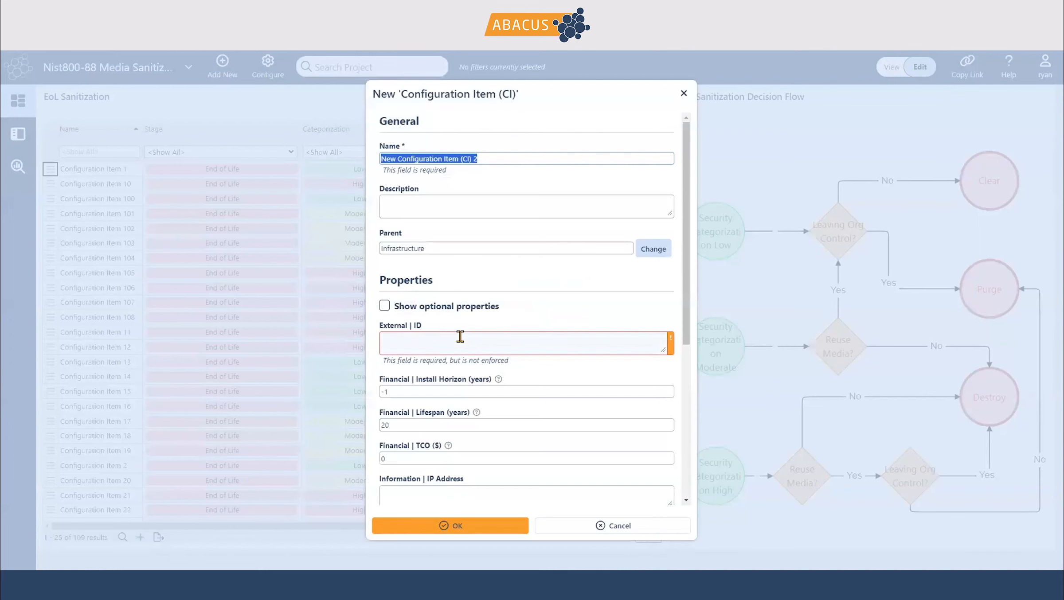
scroll(459, 435, down, 2)
scroll(461, 442, down, 5)
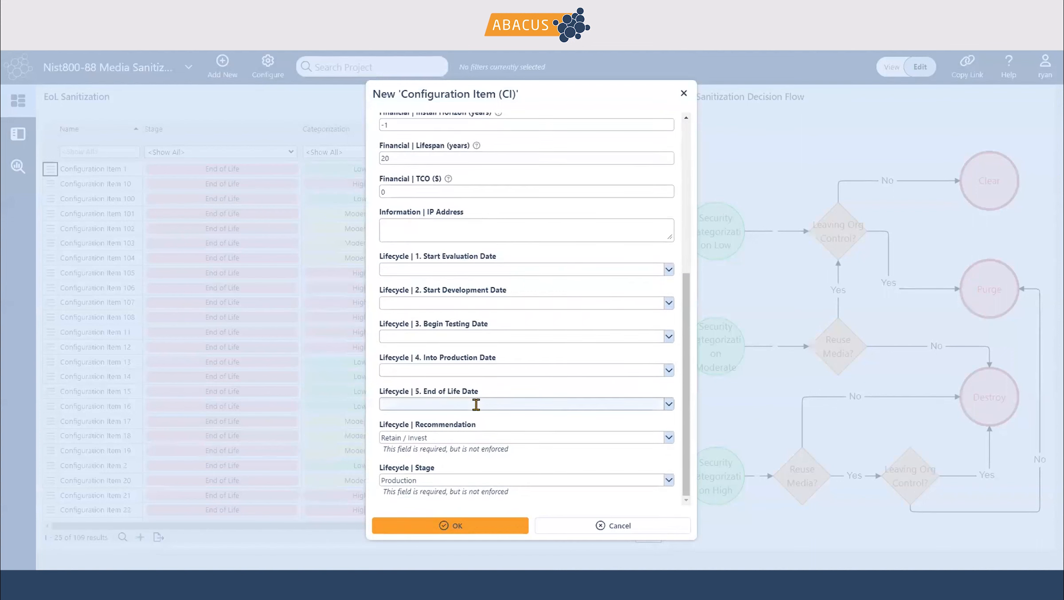
click(435, 481)
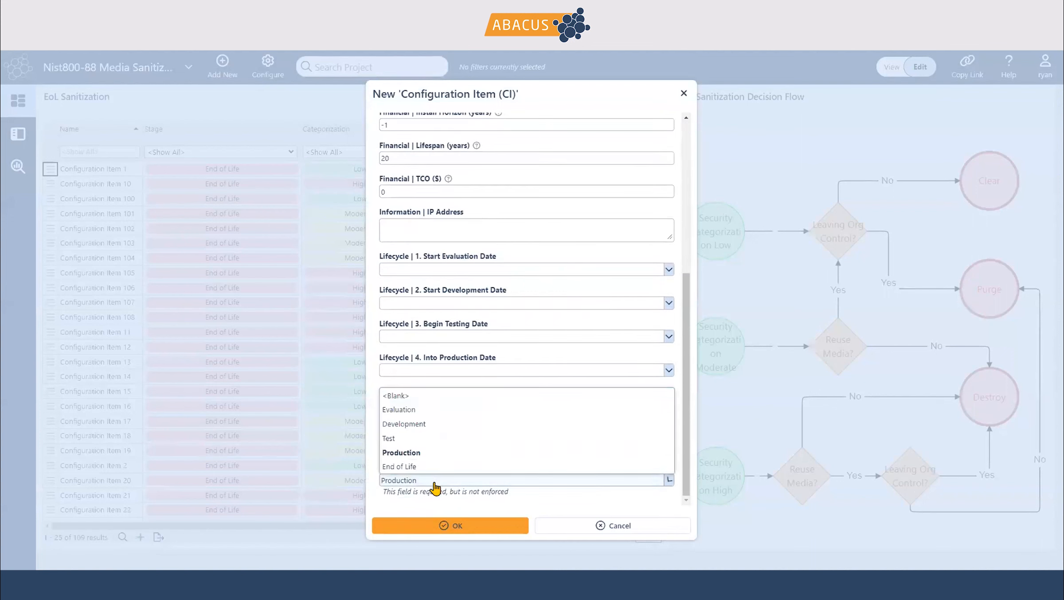
click(418, 467)
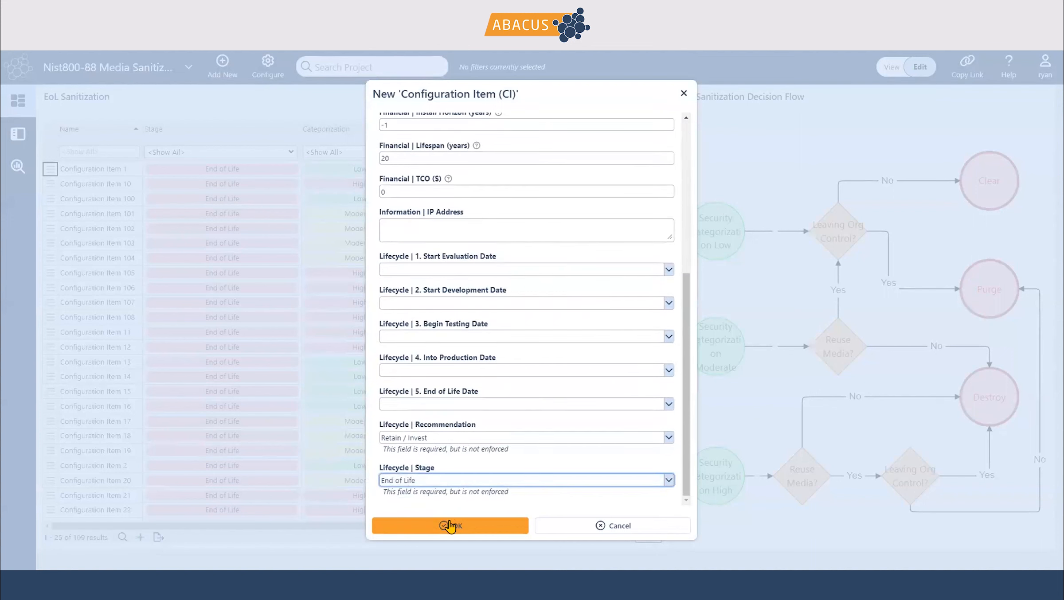
click(442, 525)
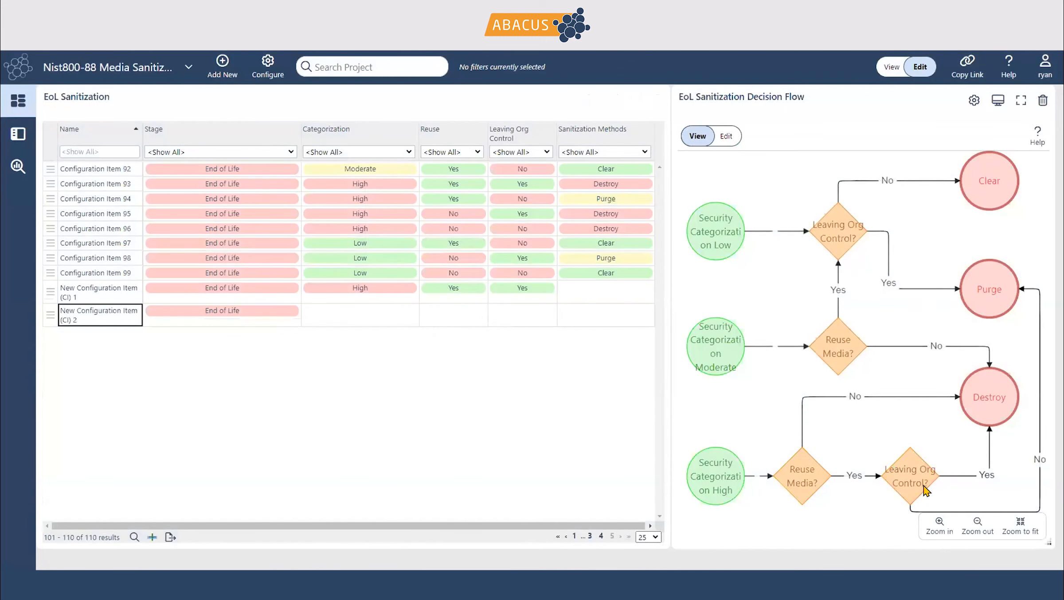
Set the Categorization of New Configuration Item (CI) 2 to High and its Reuse value to Yes.
click(373, 310)
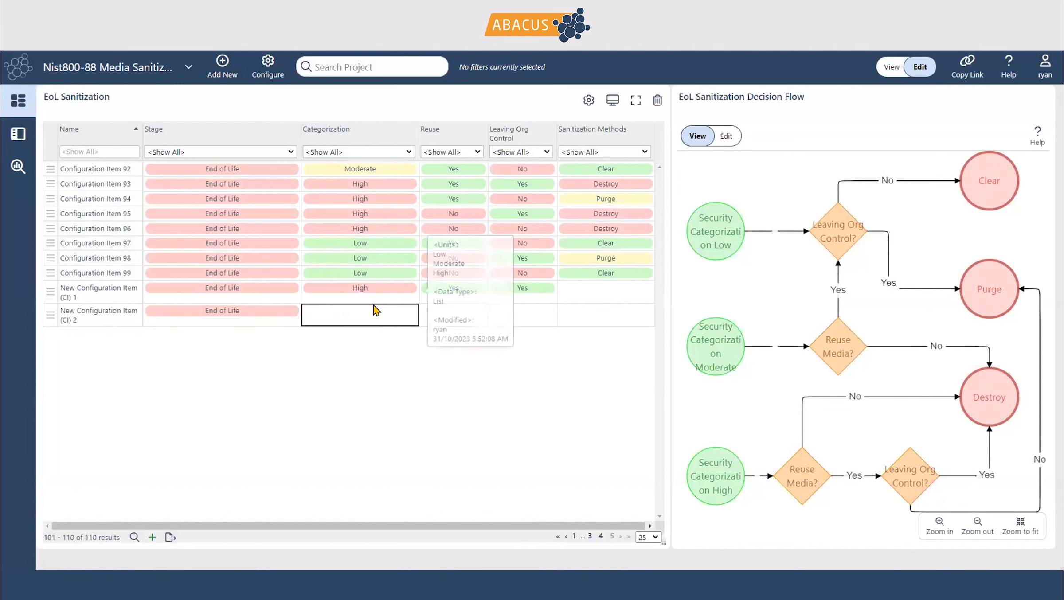
click(368, 312)
click(348, 369)
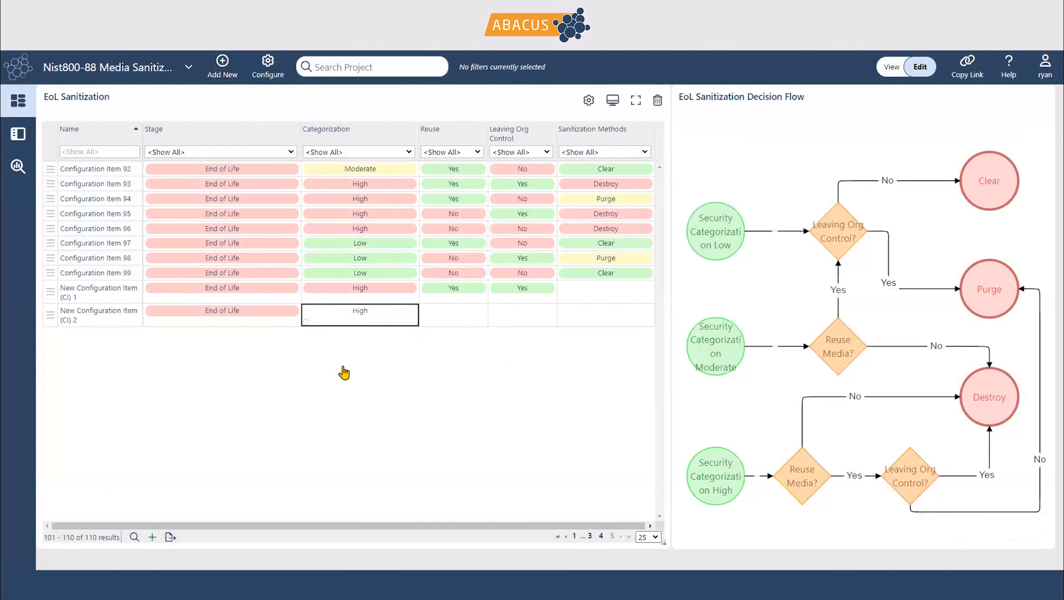
click(441, 318)
click(480, 314)
click(480, 314)
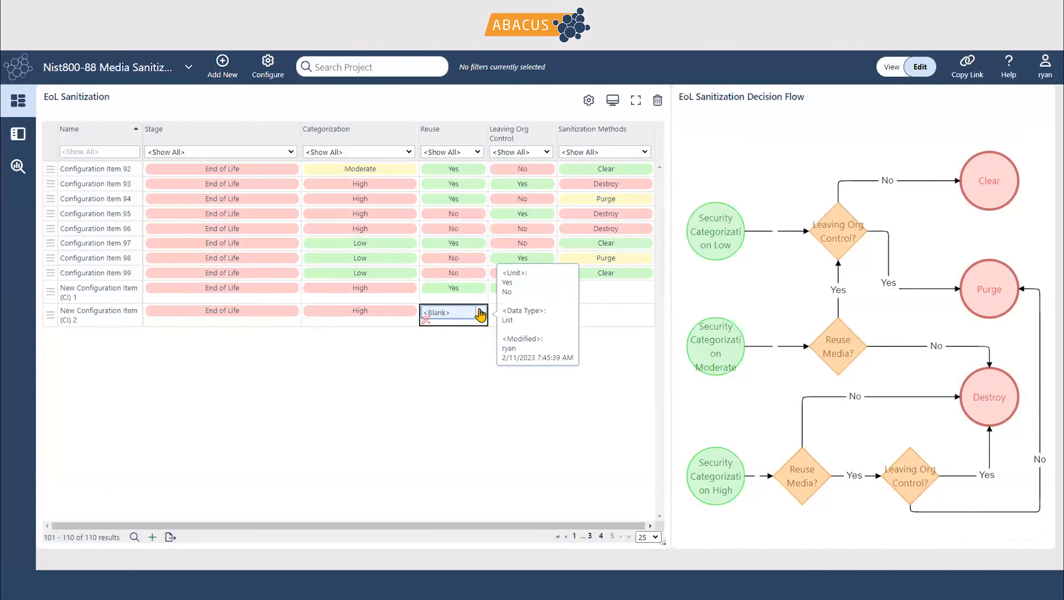
click(480, 313)
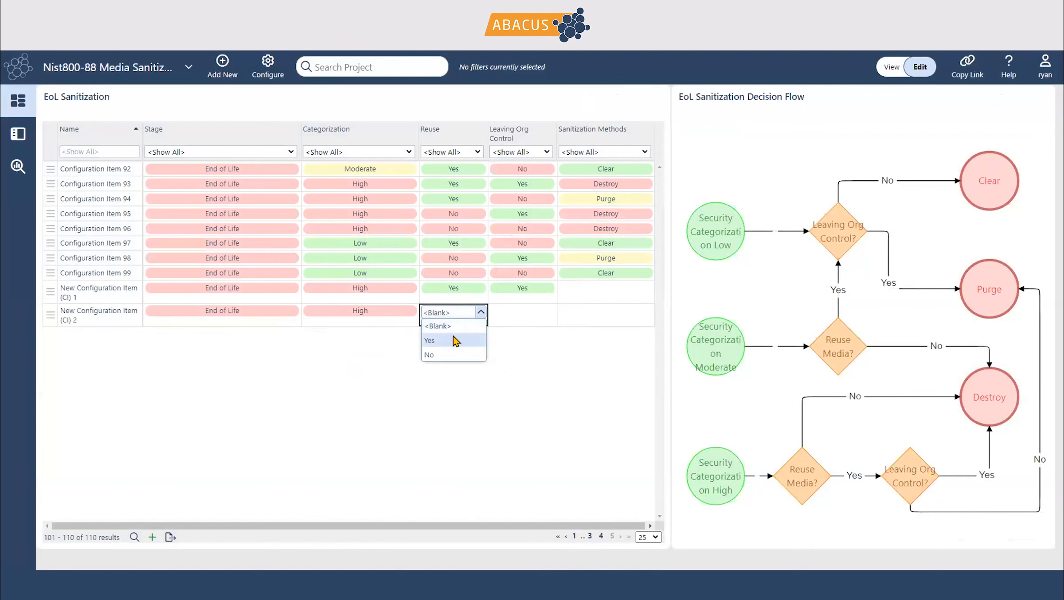
click(450, 341)
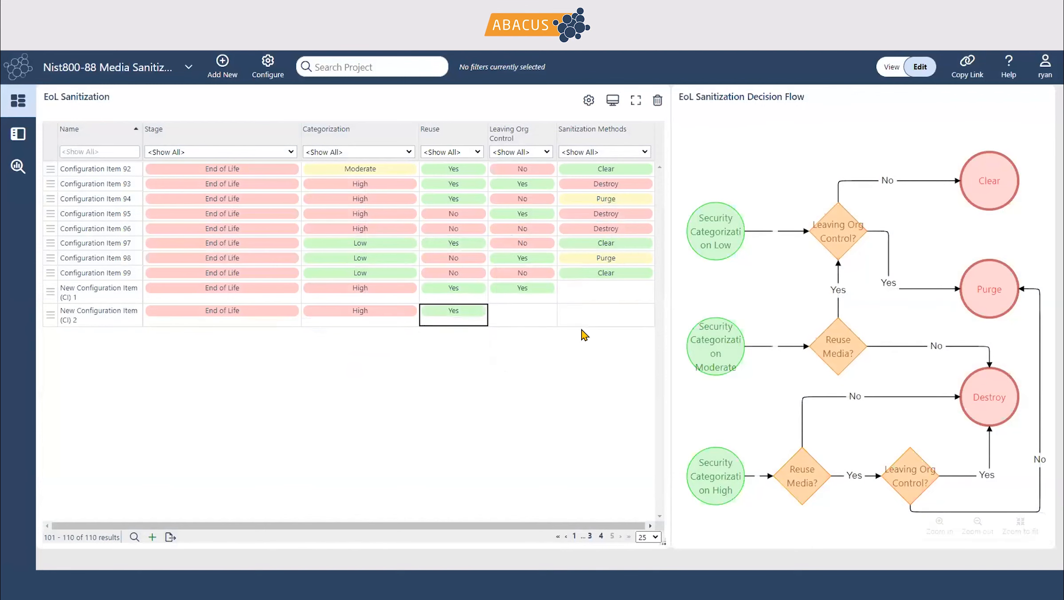
Set Leaving Org Control to No for New Configuration Item (CI) 2 and check the suggested sanitization method.
click(538, 321)
click(549, 313)
click(514, 353)
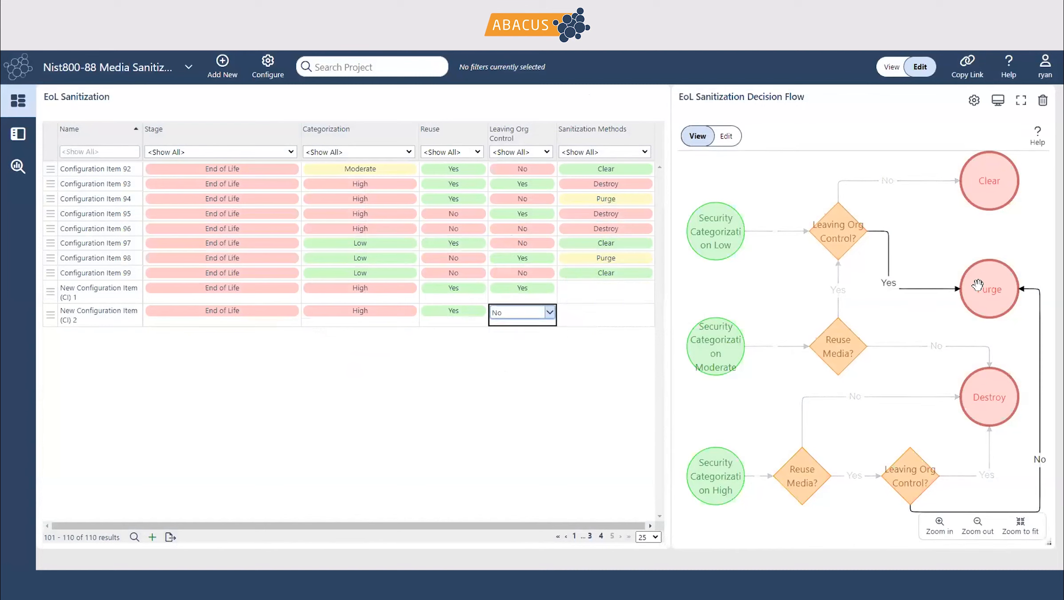
click(923, 304)
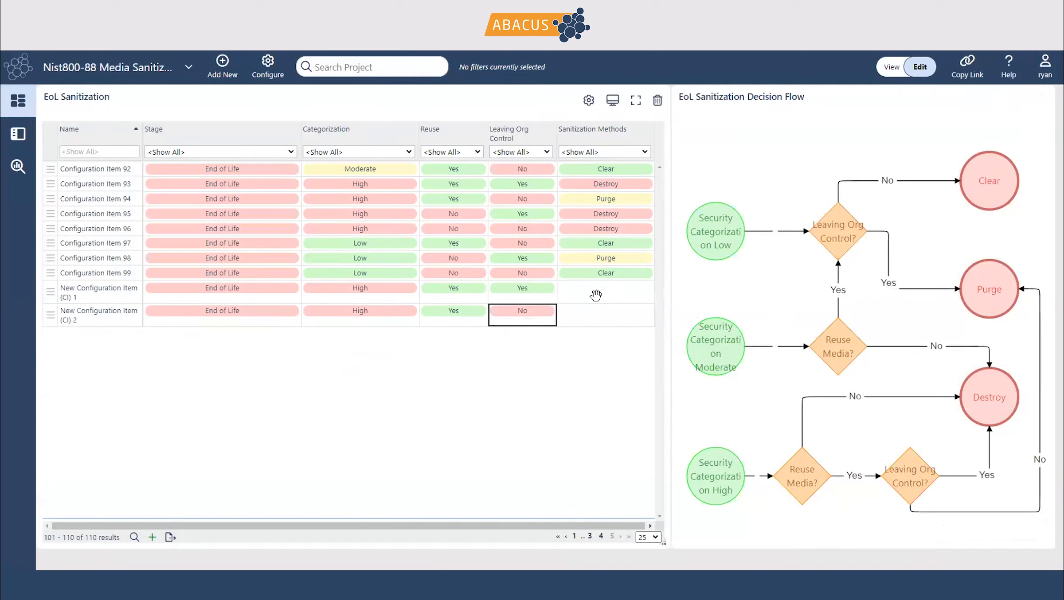
click(575, 313)
mouse_move(562, 316)
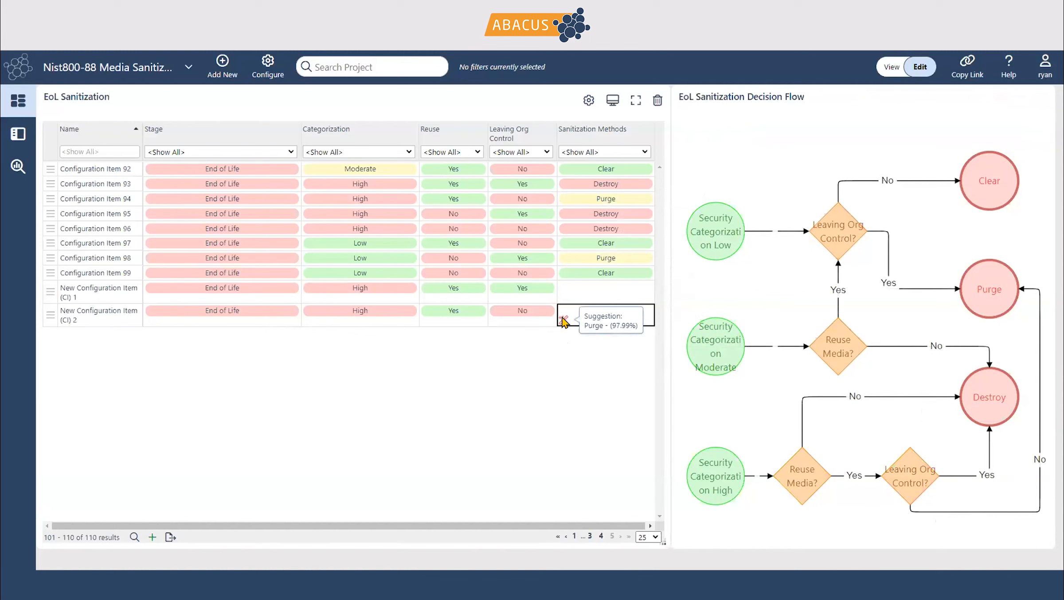
View the cost attribution on the Attribution Based dashboard and switch to the Technology Roadmap 2024 dashboard.
click(117, 71)
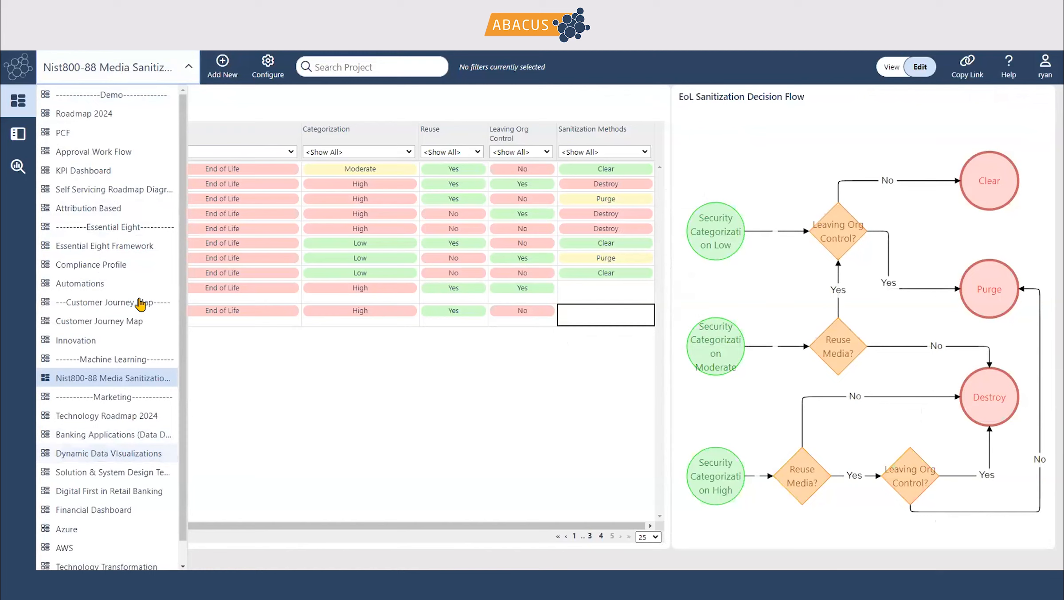
click(114, 208)
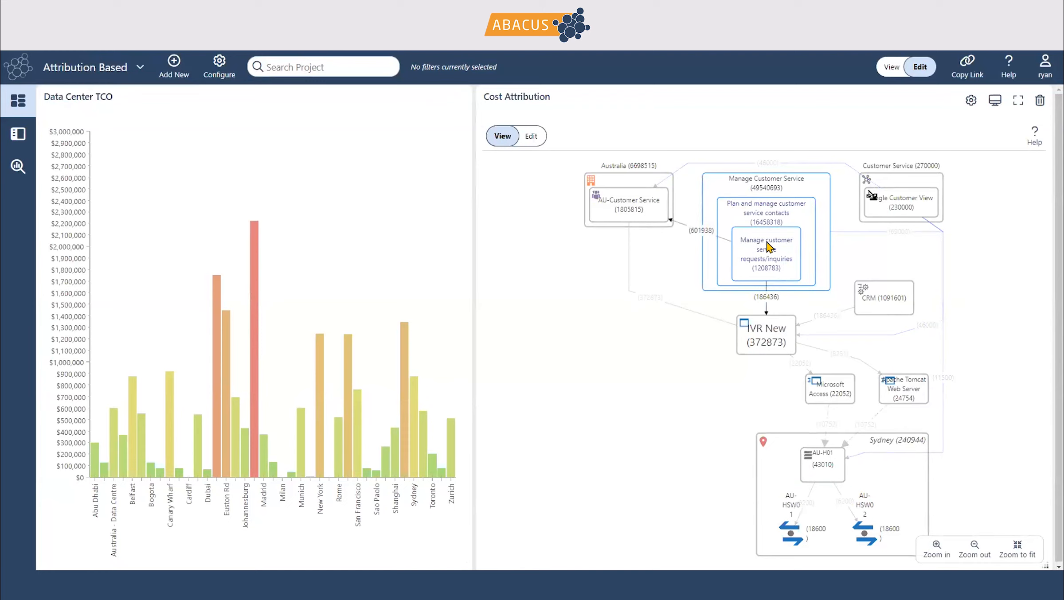
click(99, 78)
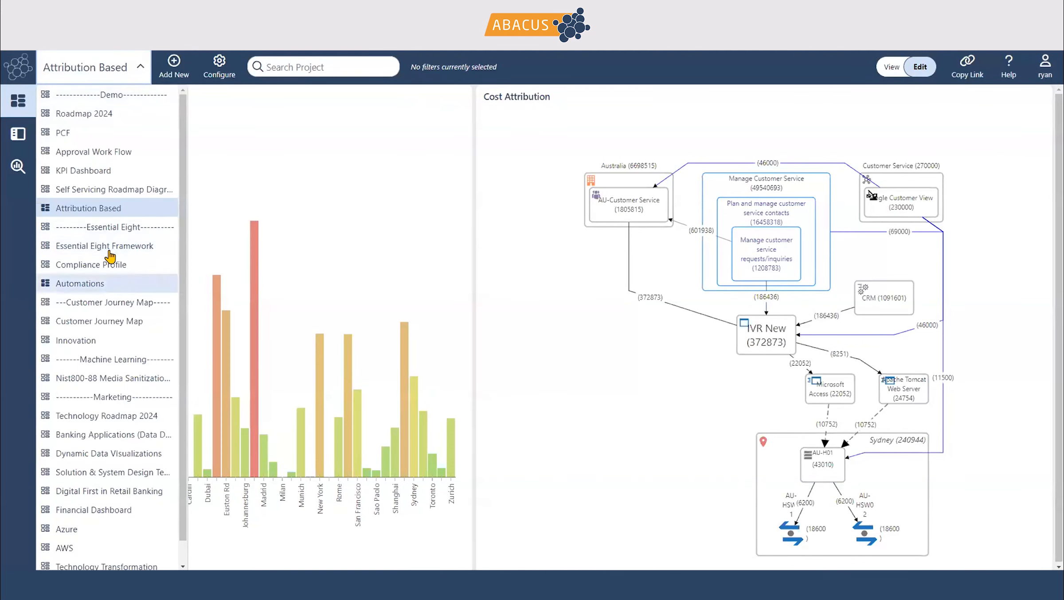
click(125, 416)
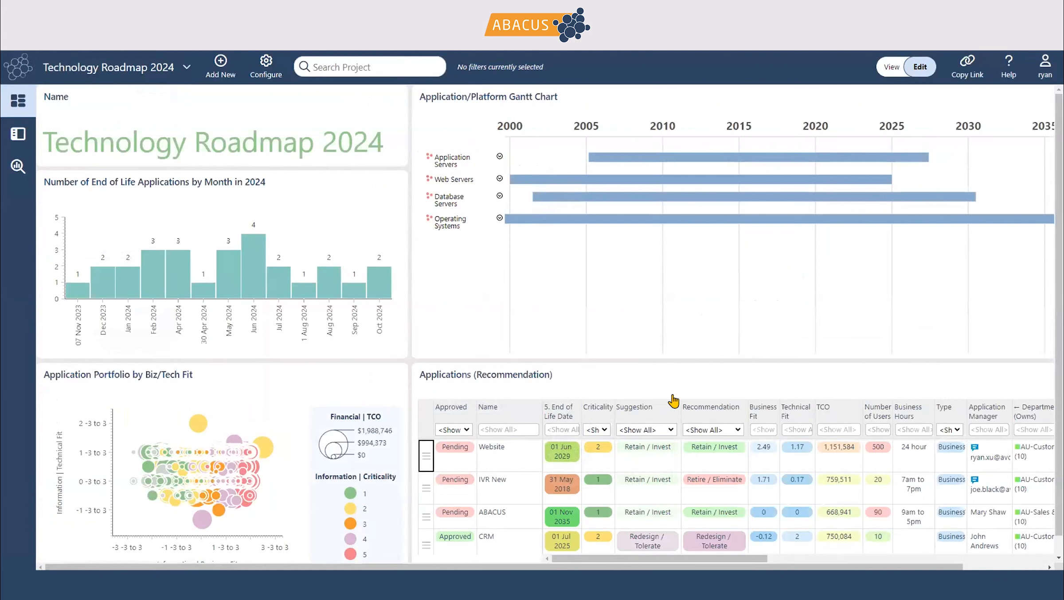
Drill down in the Application/Platform Gantt Chart through Web Servers to the applications on Apache Tomcat Web Server.
click(500, 179)
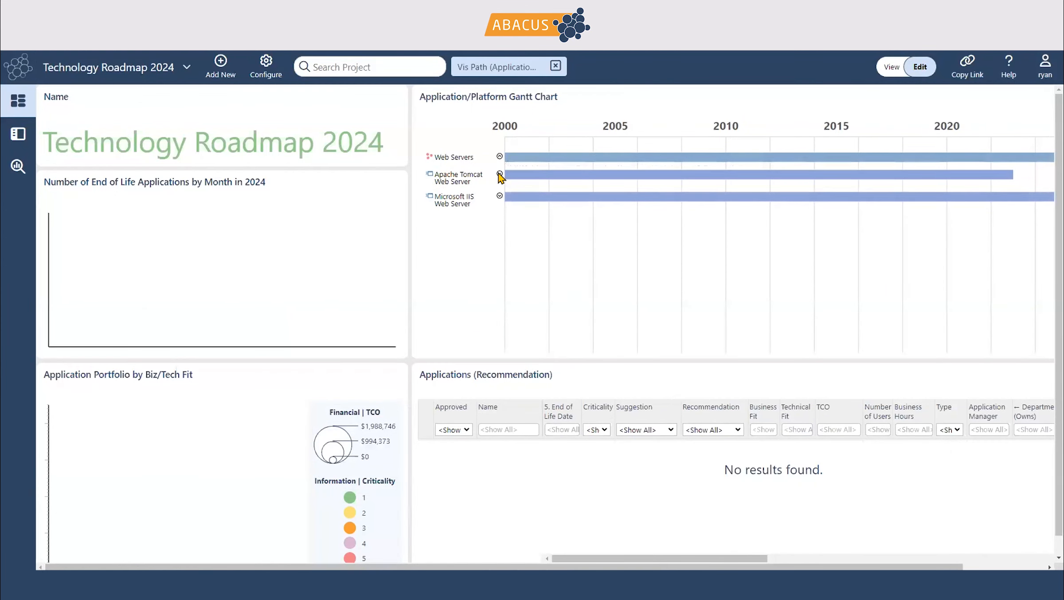
click(500, 175)
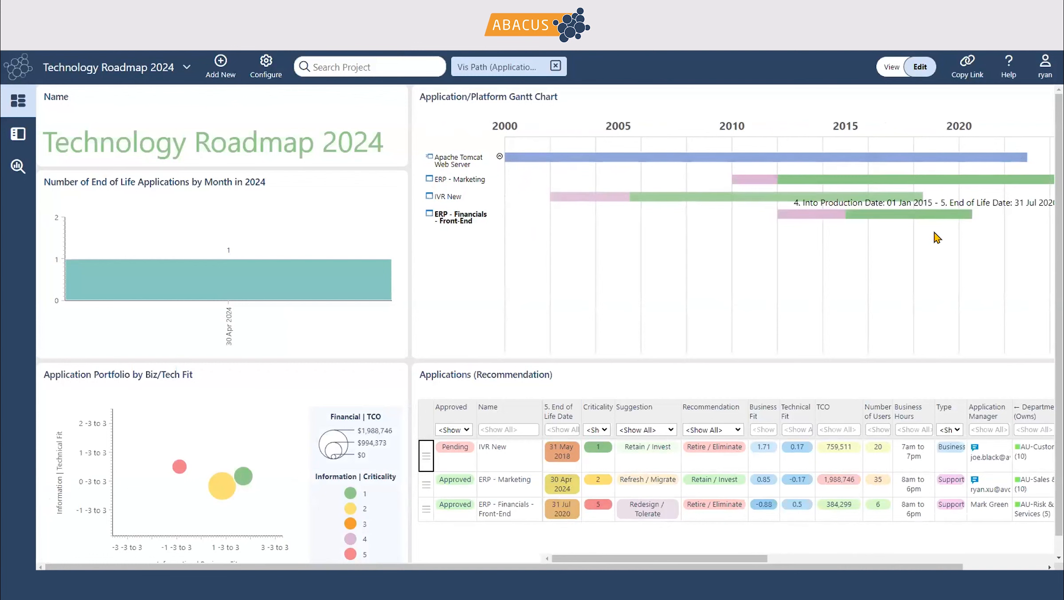
key(ctrl+minus)
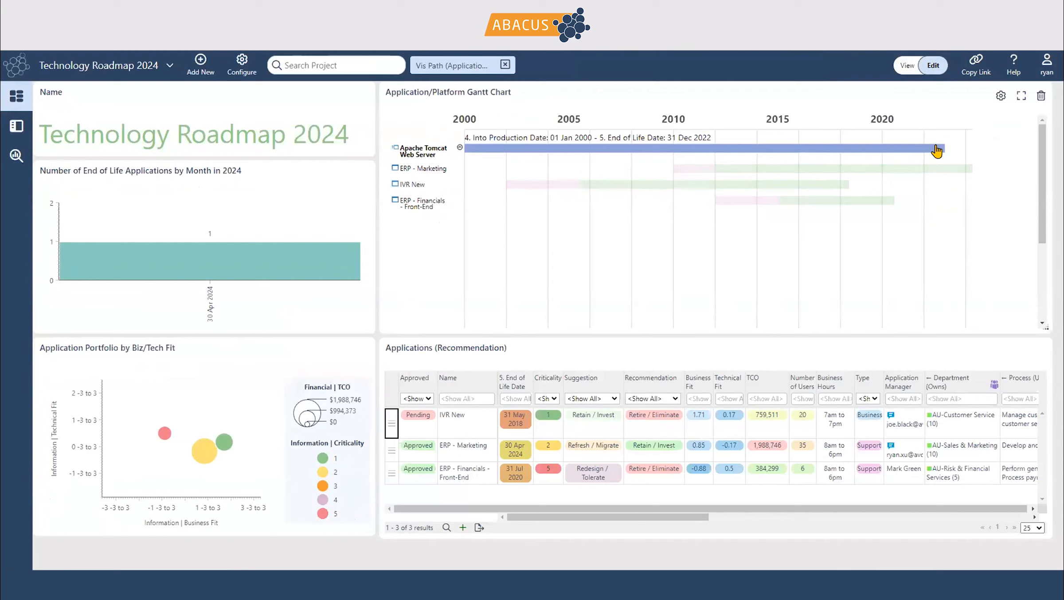
Open the Microsoft Teams chat with ERP - Marketing's application manager, follow its Technology Transformation link, and return to the dashboard.
click(891, 446)
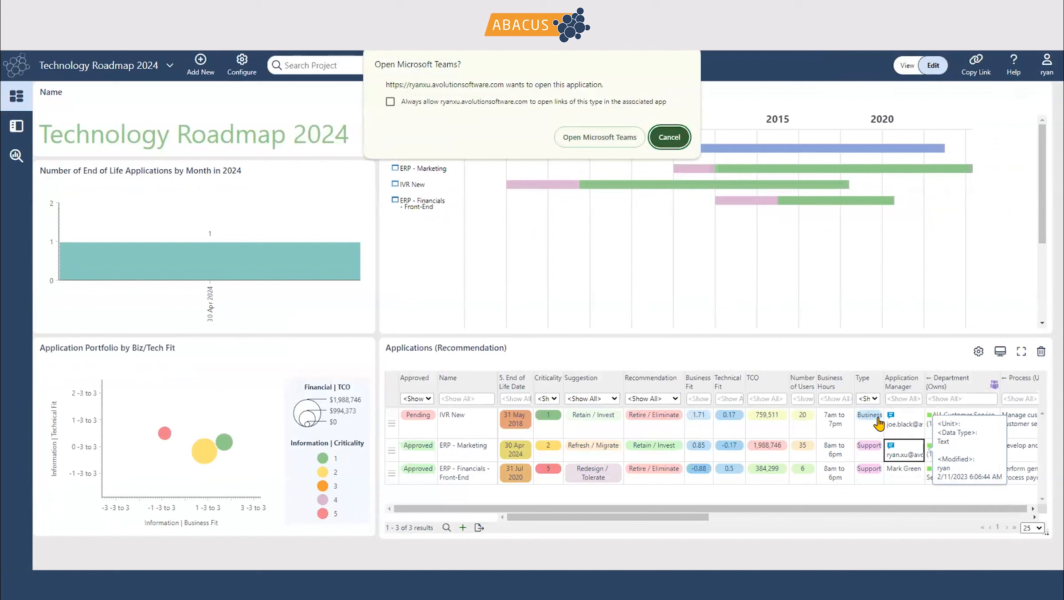
click(605, 140)
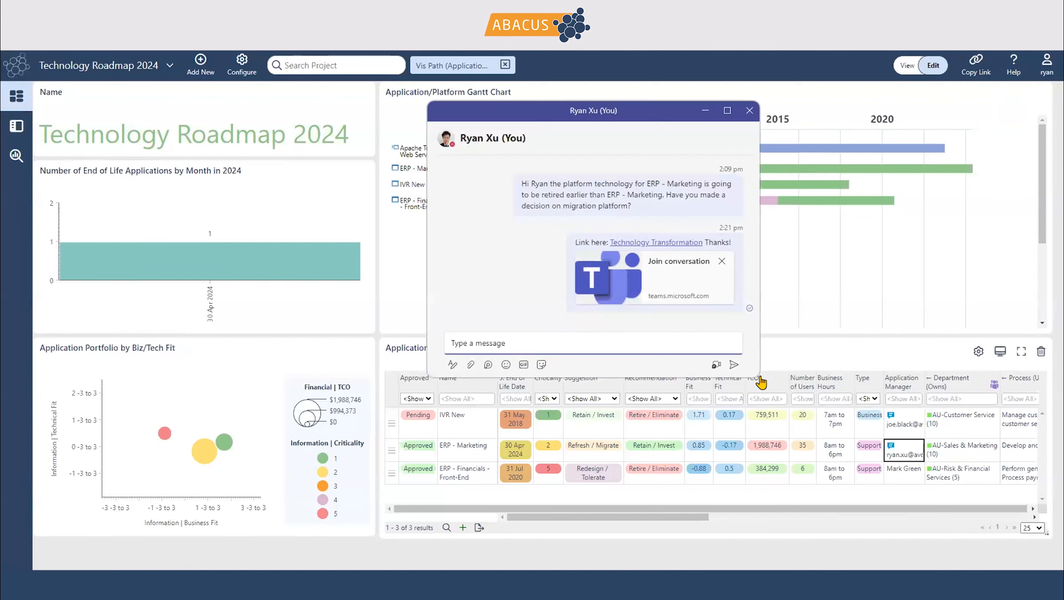
mouse_move(902, 449)
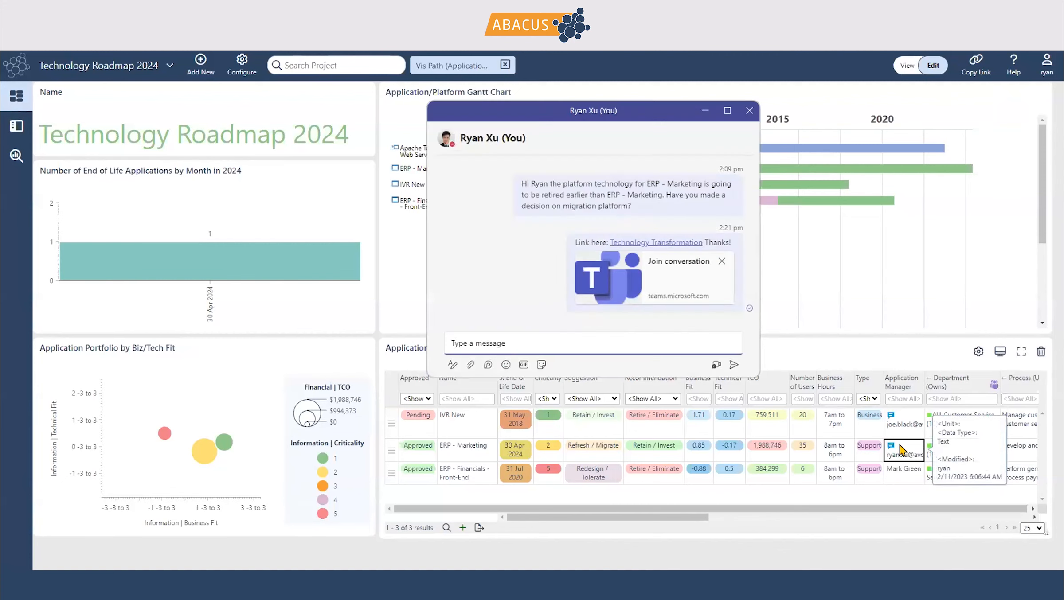
click(671, 244)
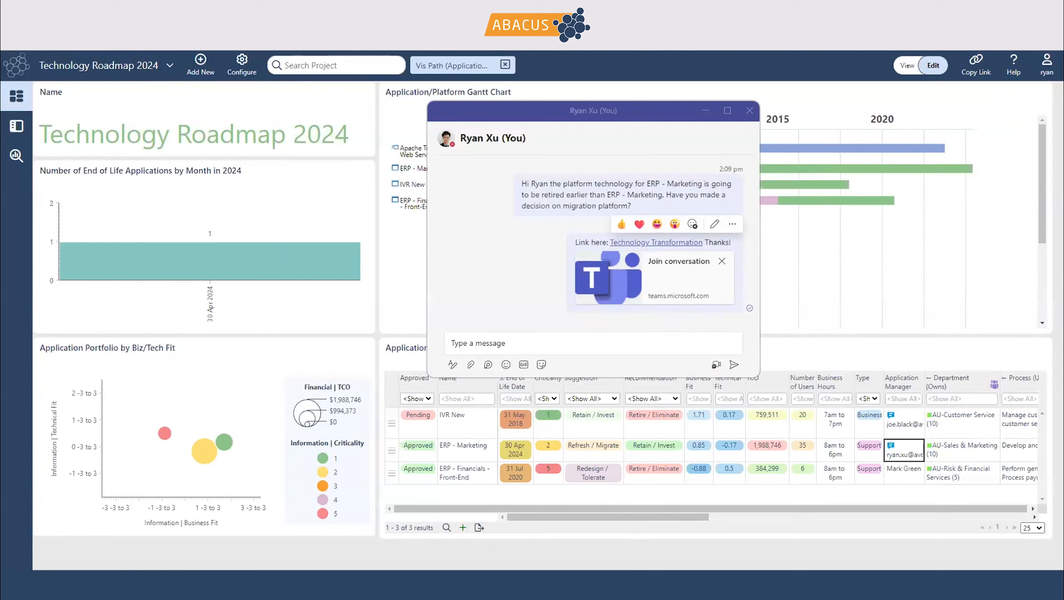
click(901, 334)
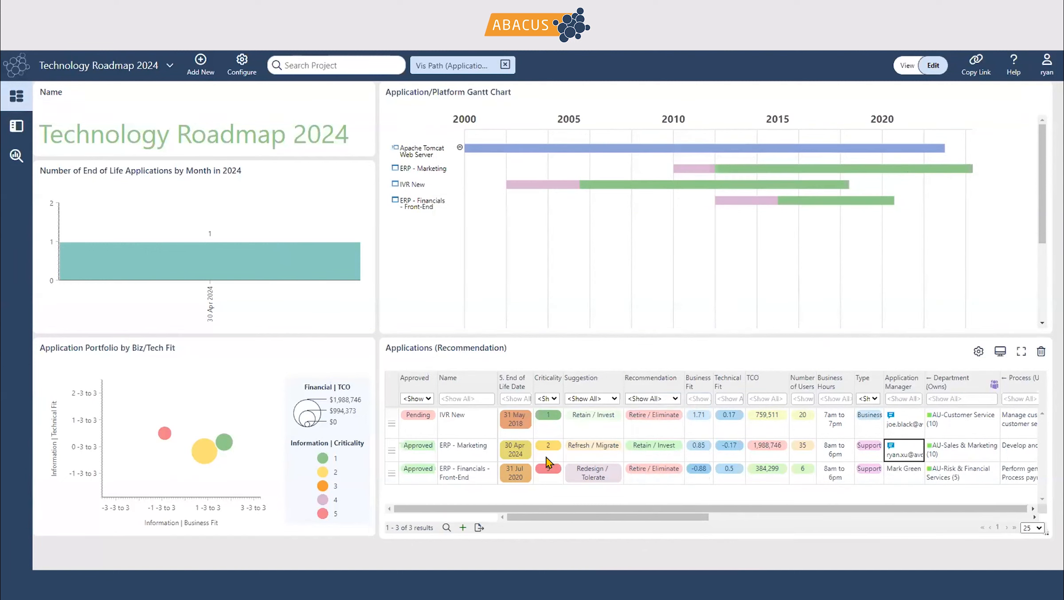
Set ERP - Marketing's Suggestion to Retire / Eliminate and its Number of Users to 12 in the Applications table.
click(594, 446)
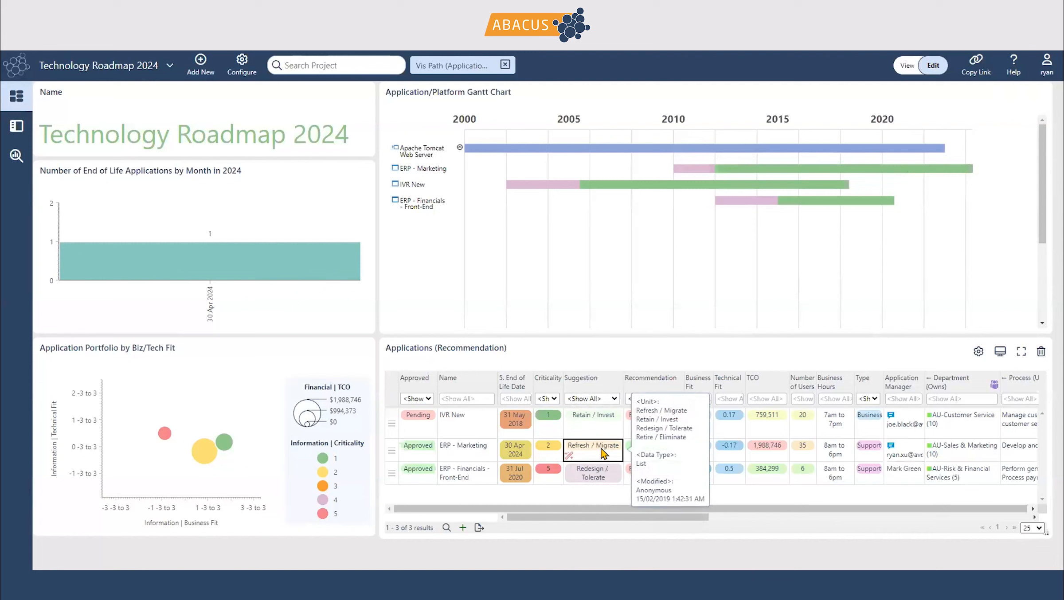
click(600, 448)
click(602, 513)
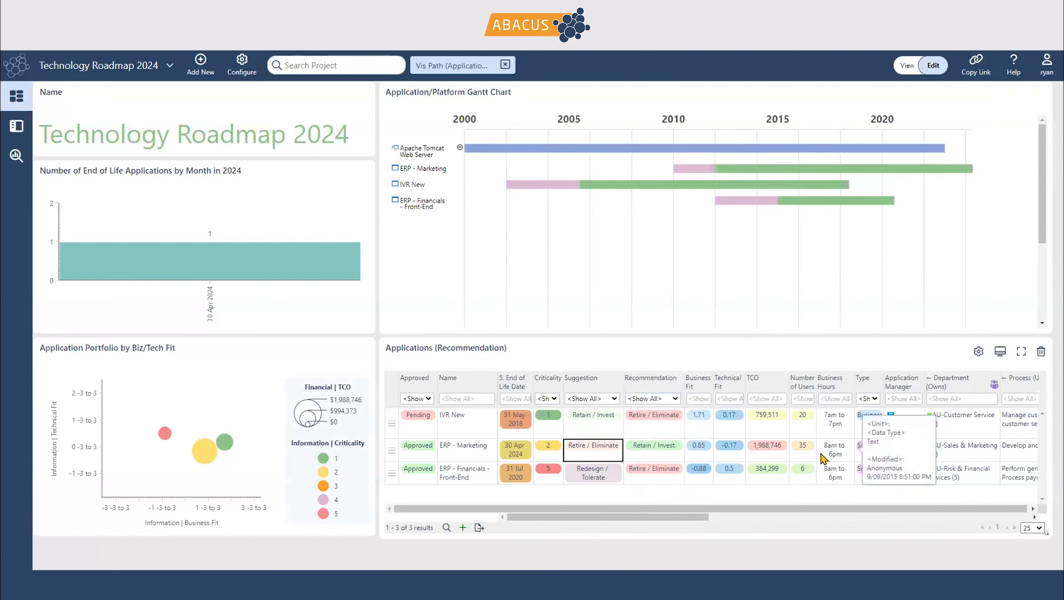
click(806, 446)
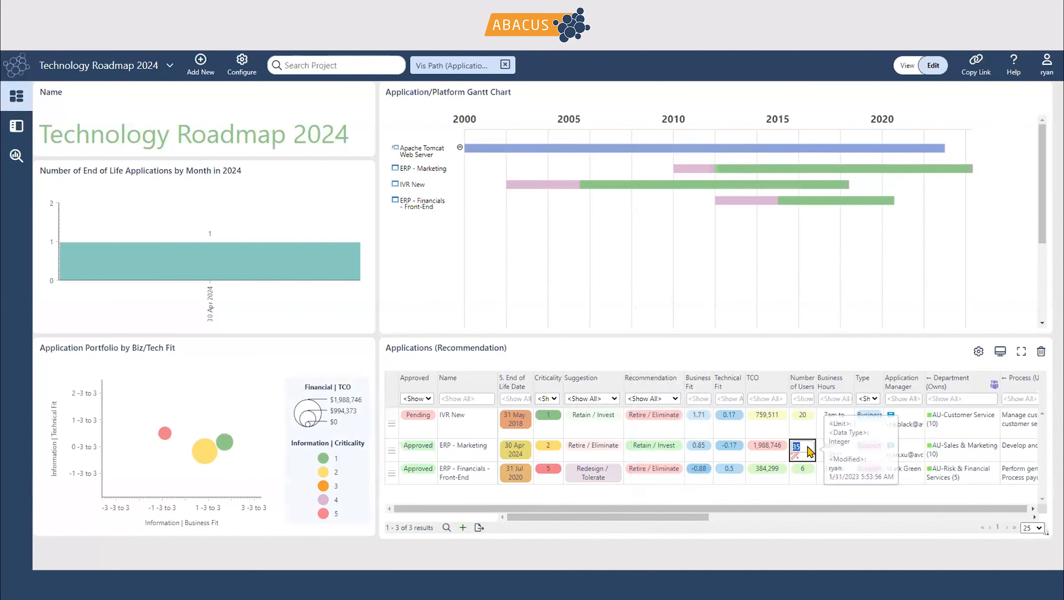
text(12)
key(Return)
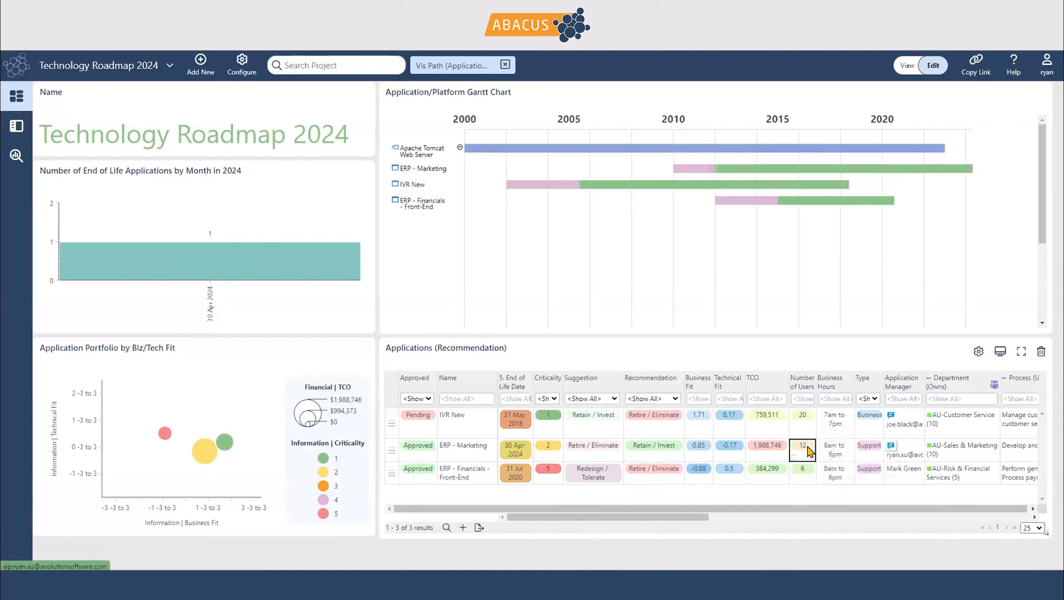
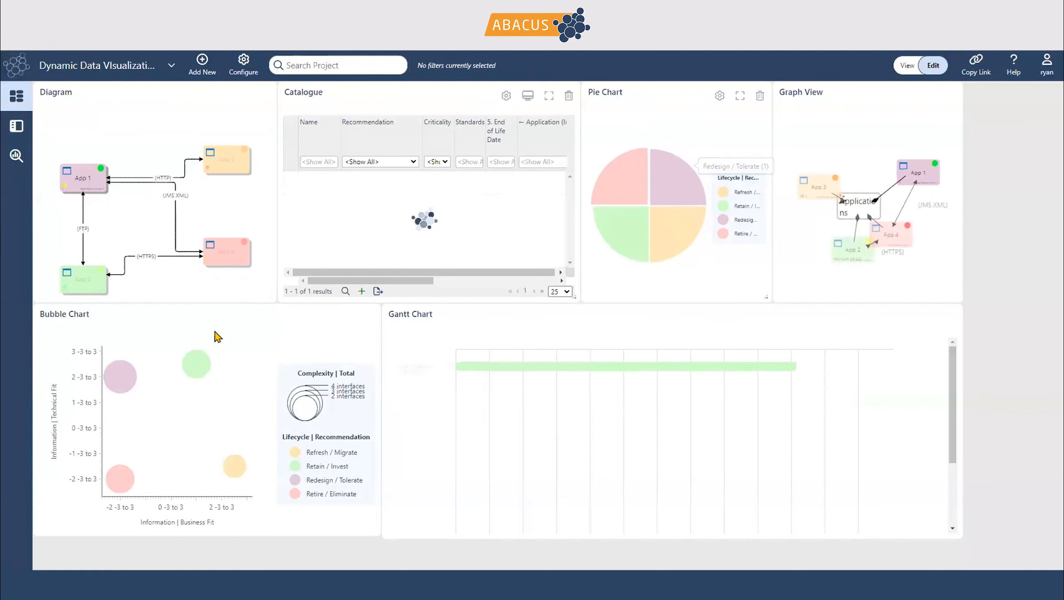
Switch from the Dynamic Data Visualizations dashboard to the AWS dashboard.
mouse_move(118, 393)
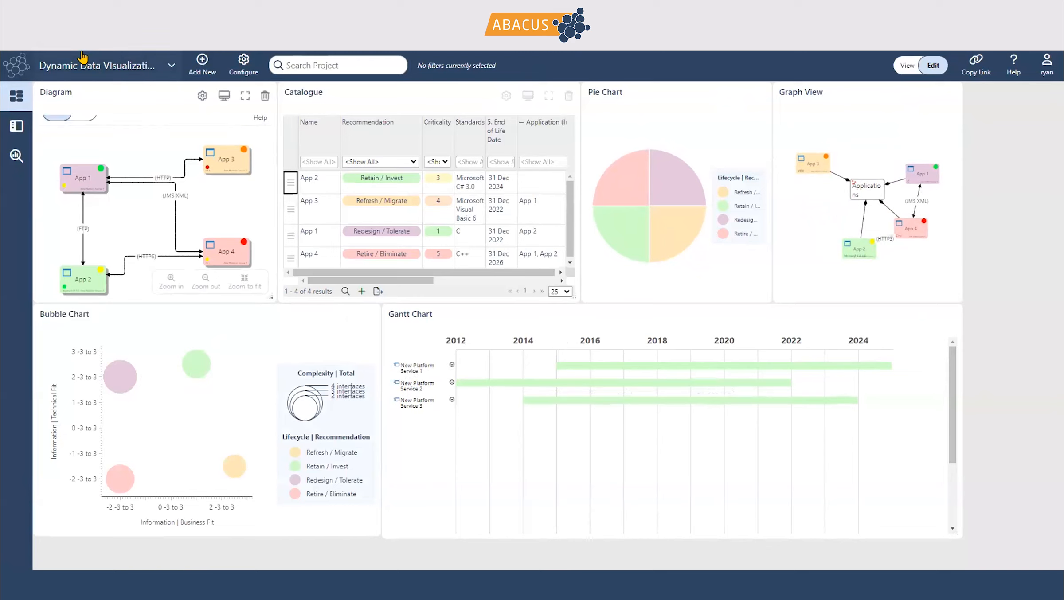
click(66, 66)
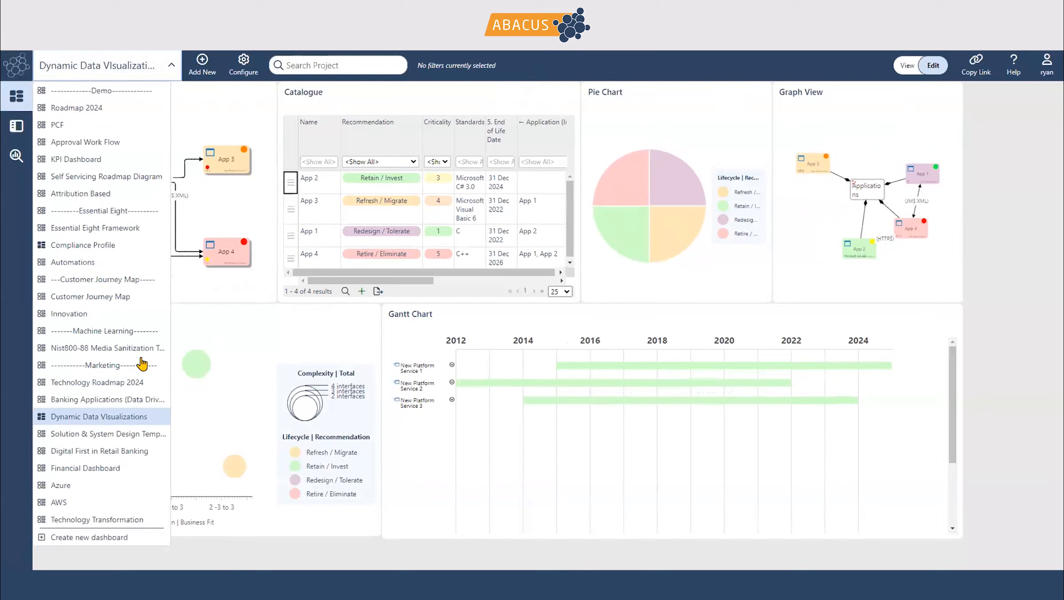
click(75, 502)
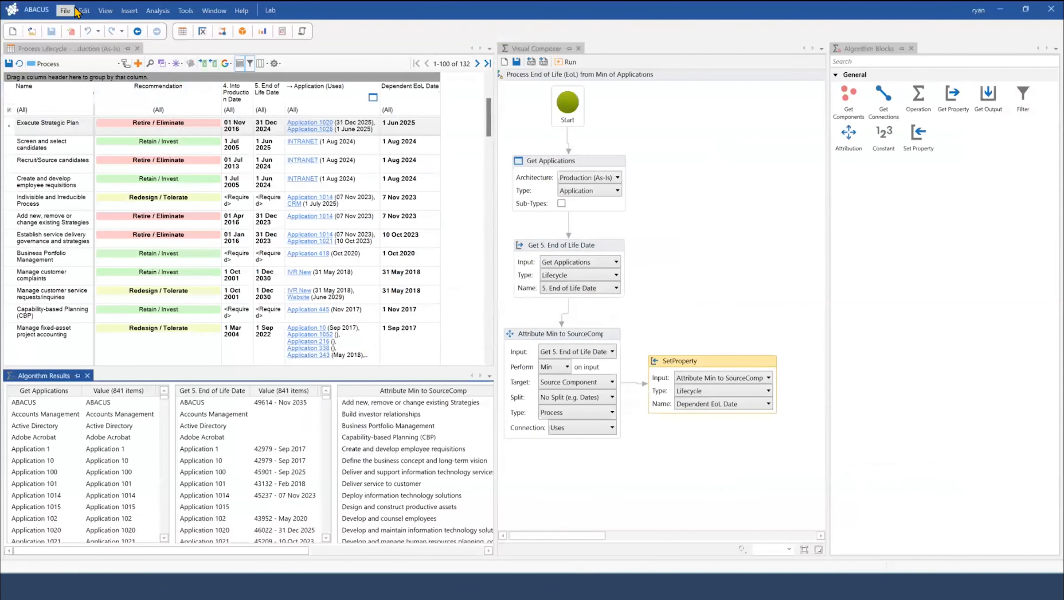
Show the Explorer and open the Application Interface Diagram of the CRM Database Auto Scaling Project.
click(103, 11)
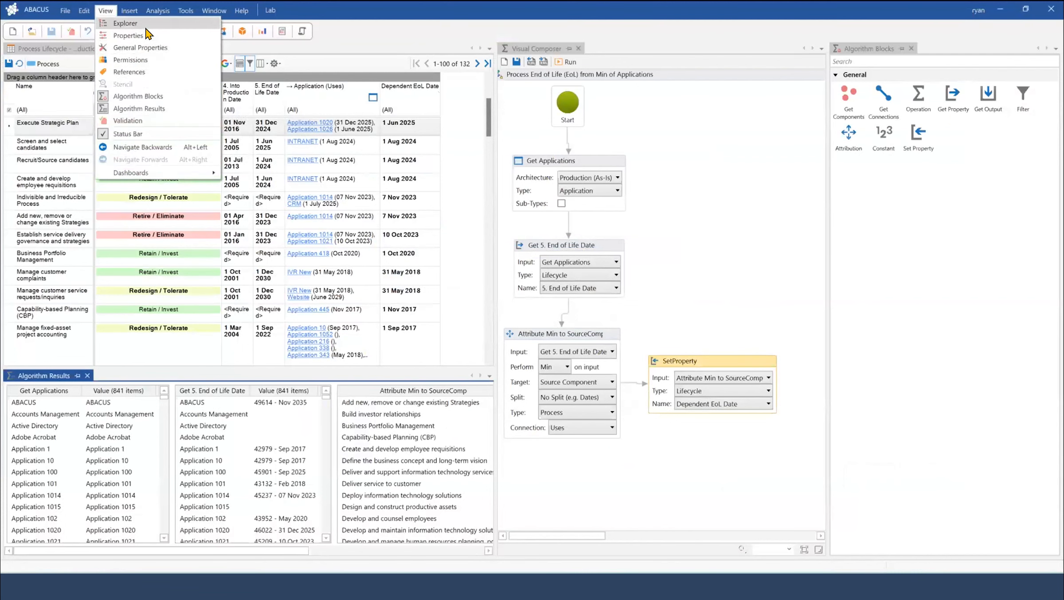
click(125, 23)
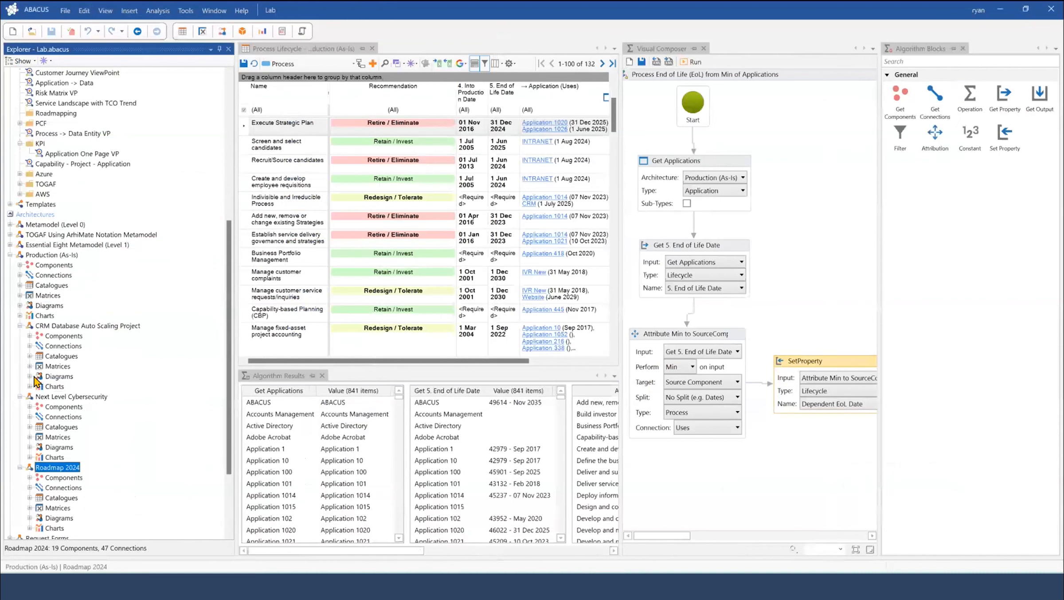
click(30, 377)
click(75, 384)
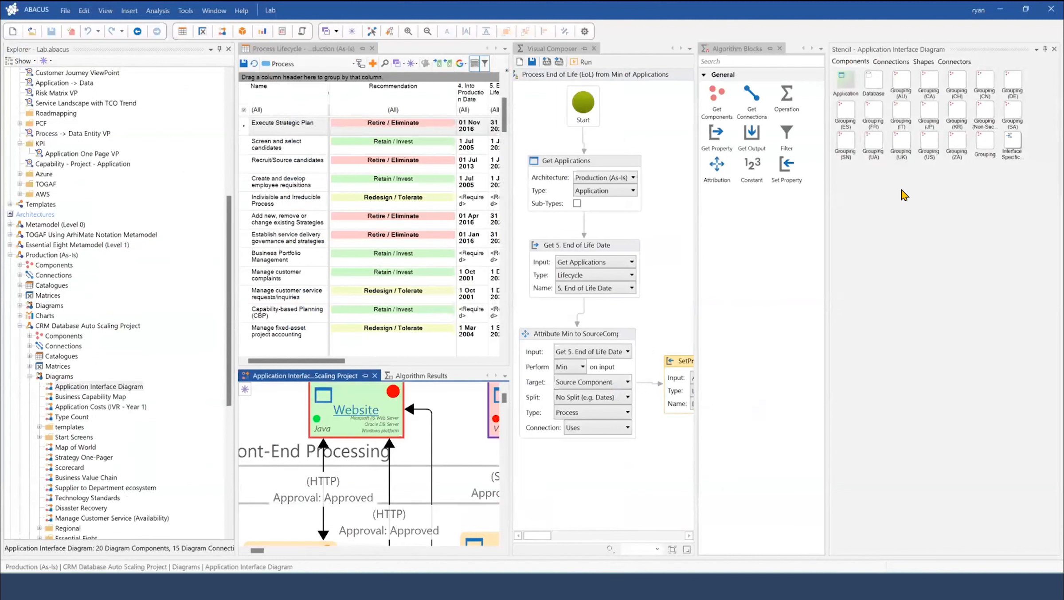
Close the Process Lifecycle catalogue and the Visual Composer and algorithm views so only the Application Interface Diagram stays open.
click(373, 49)
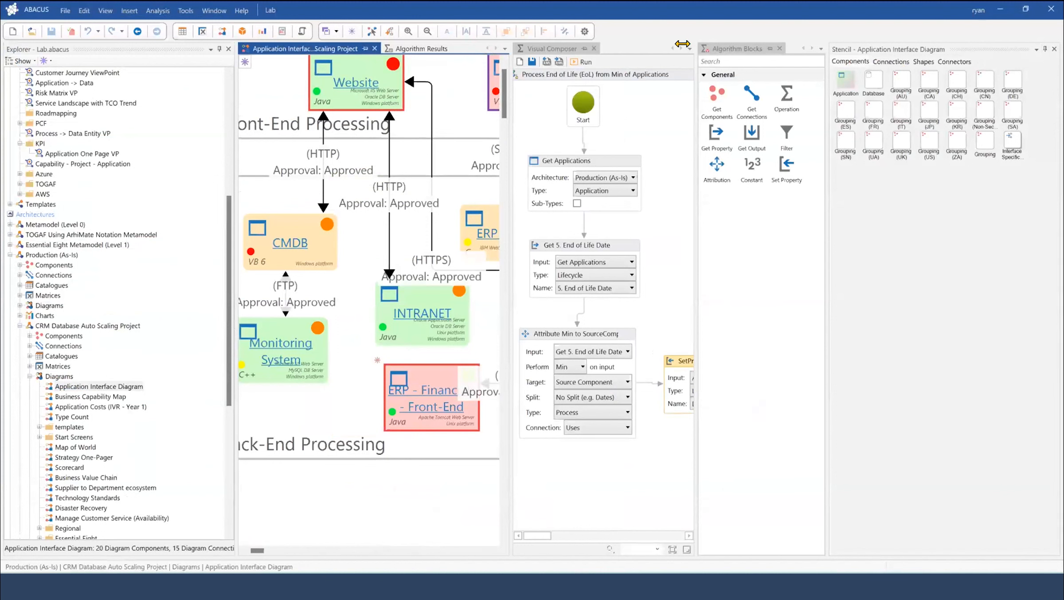
click(552, 49)
click(593, 48)
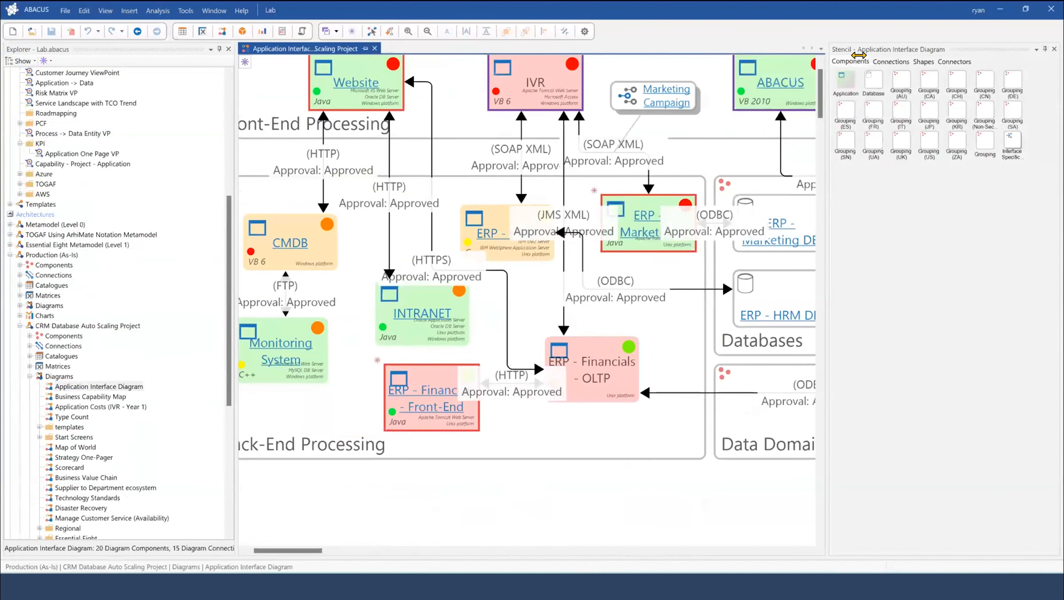
Look through the library of shapes available in the Application Interface Diagram's stencil.
right_click(868, 171)
right_click(839, 171)
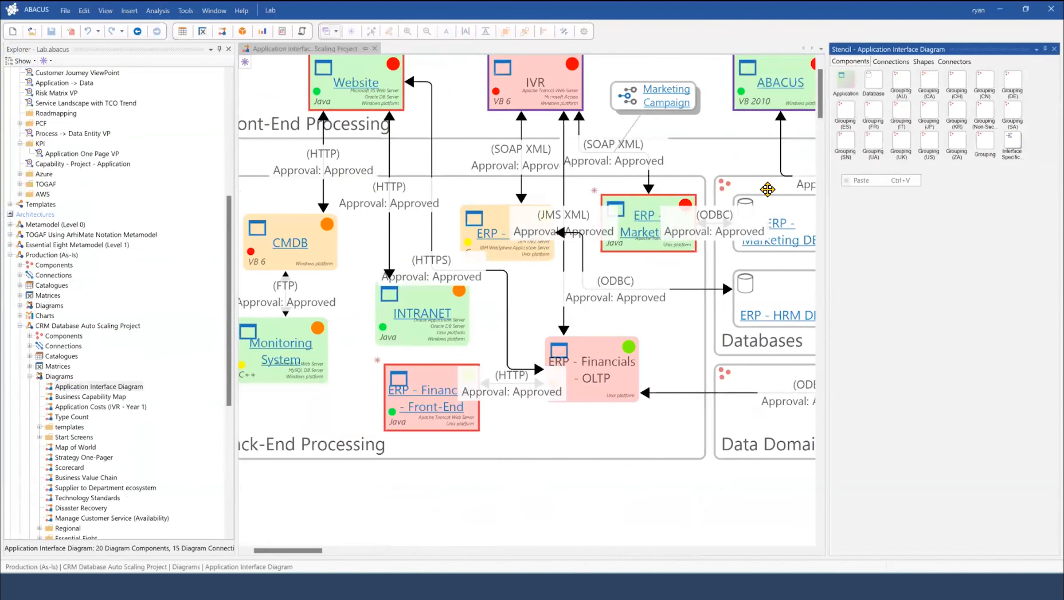
click(928, 66)
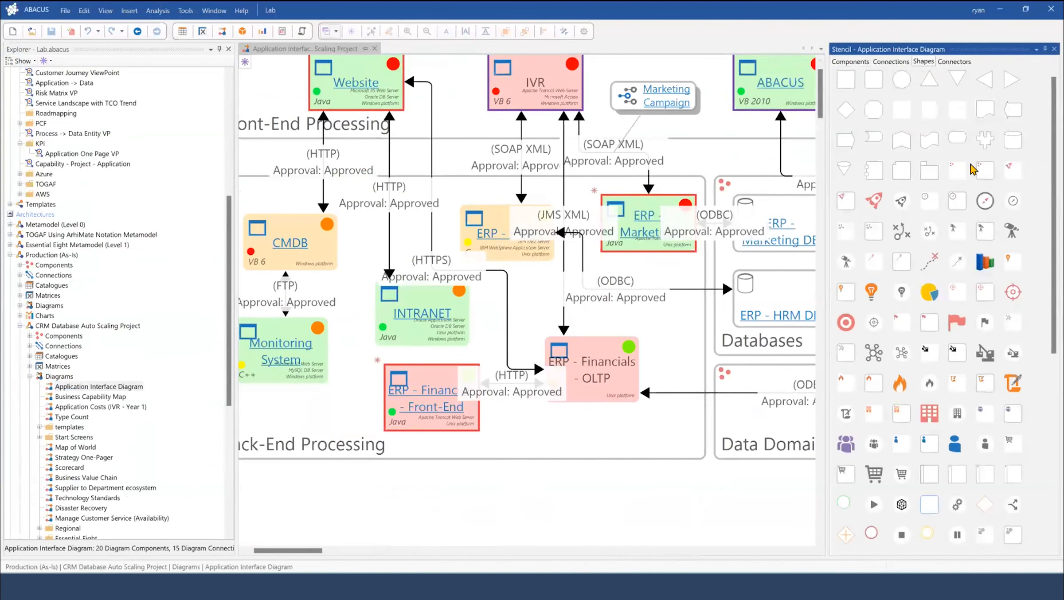
scroll(938, 269, up, 6)
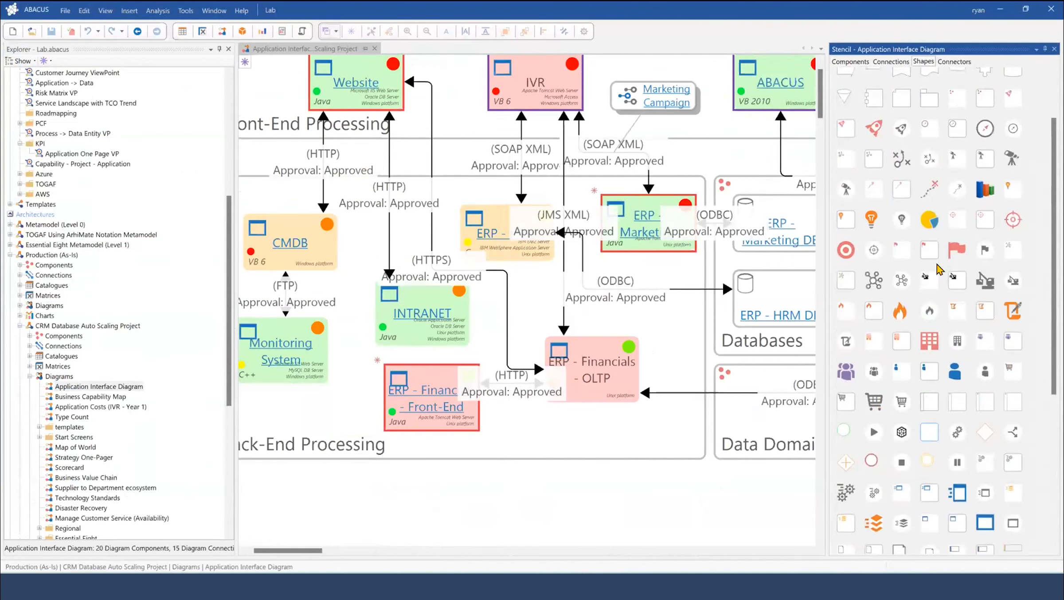
scroll(939, 269, down, 6)
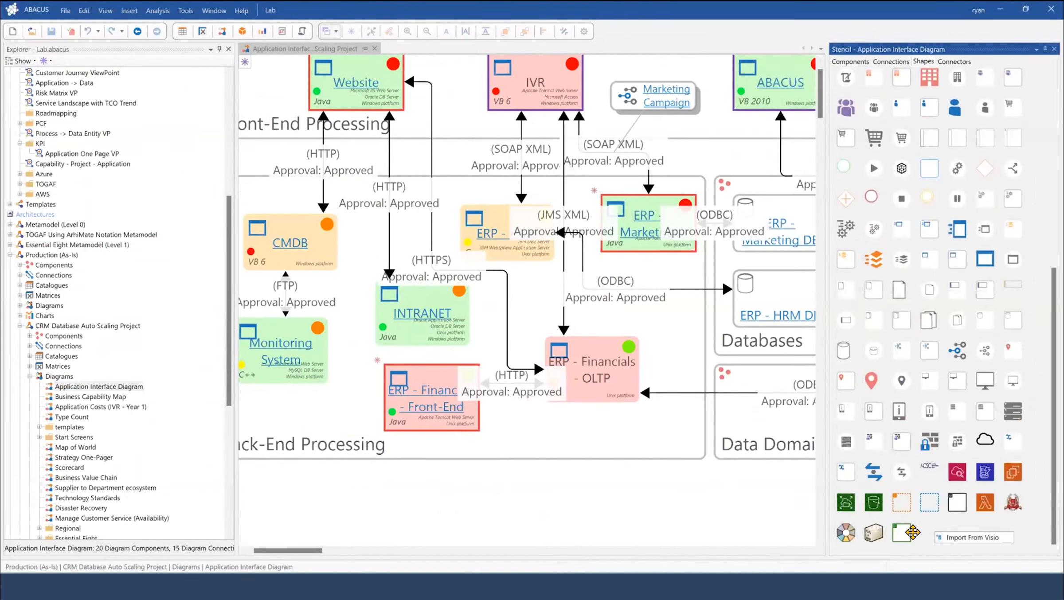
Preview the shapes offered for import from Visio Import Example.vsd and cancel without adding any to the library.
click(967, 527)
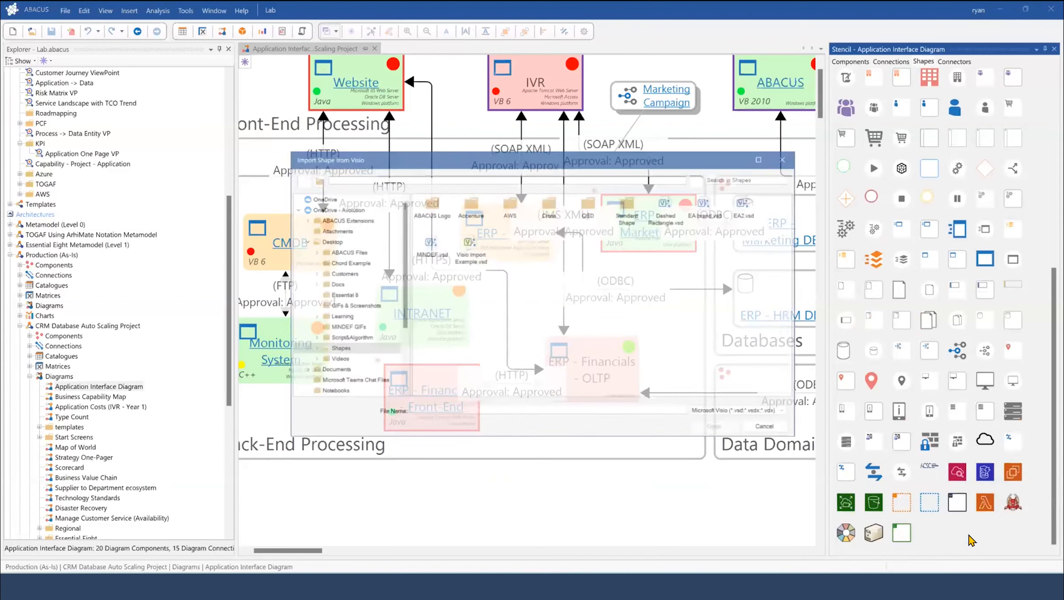
click(452, 237)
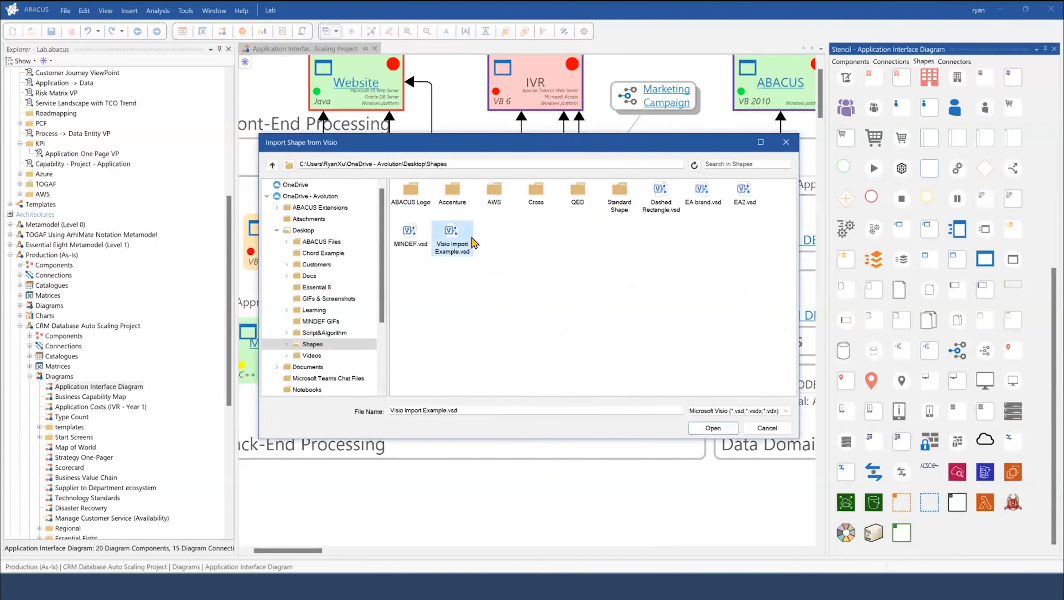
click(713, 428)
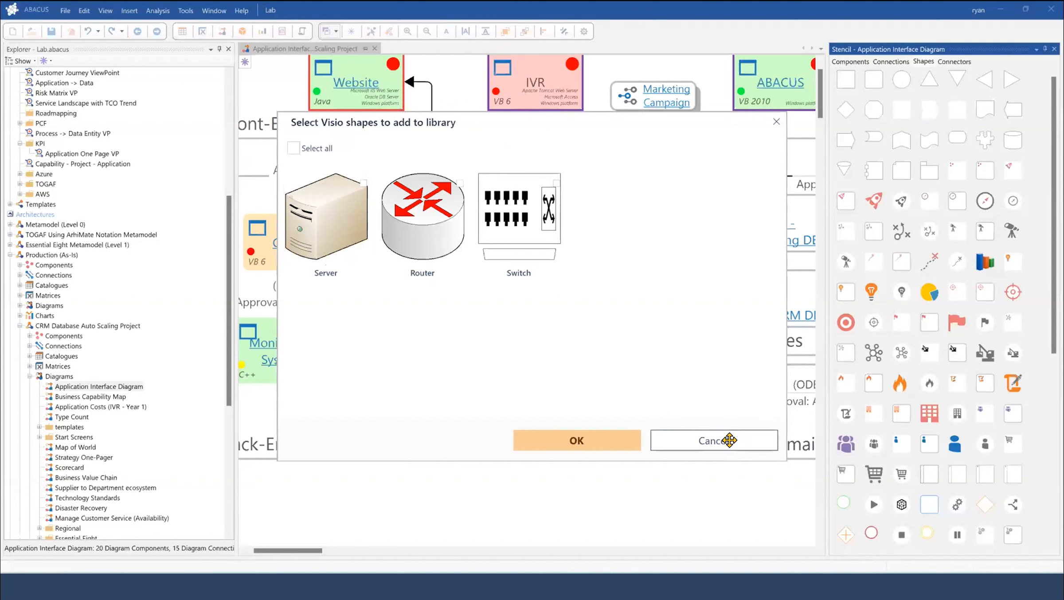
click(730, 453)
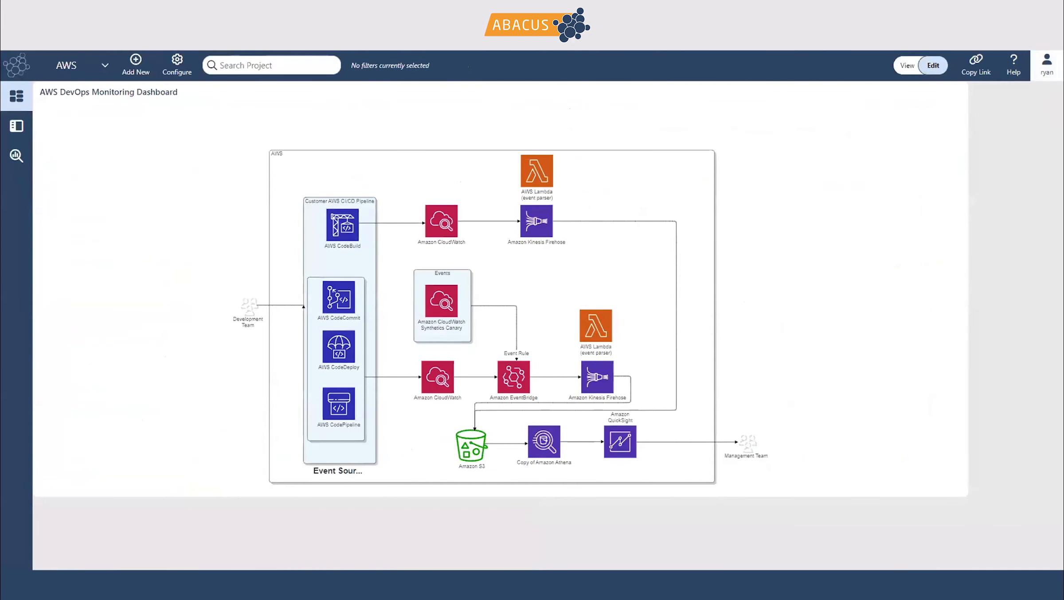
Review the Ask ABACUS training and confidence threshold settings in the Administrator Options, and close them without saving.
click(1047, 65)
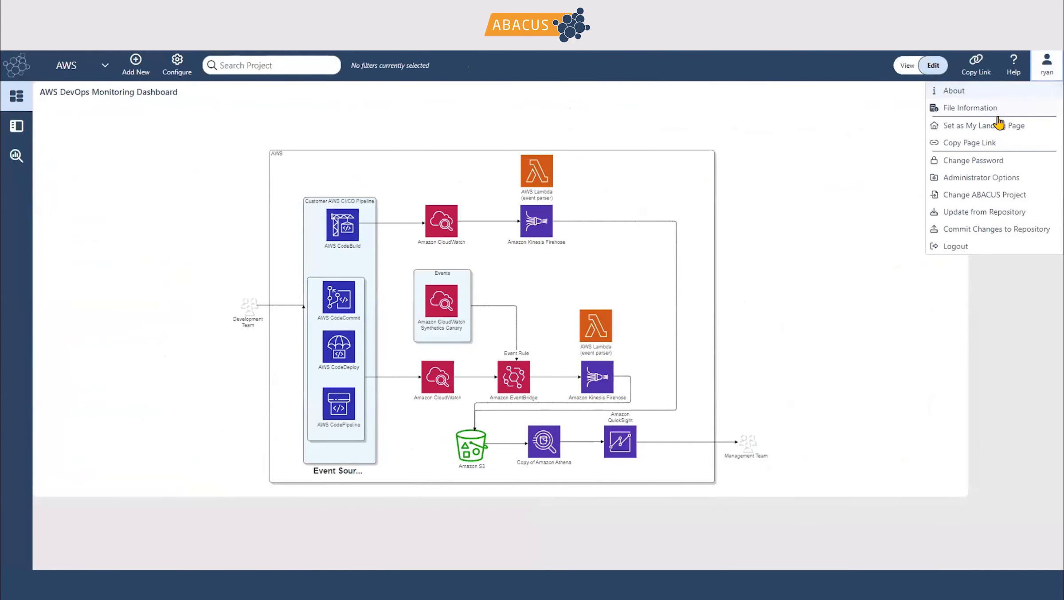
click(977, 170)
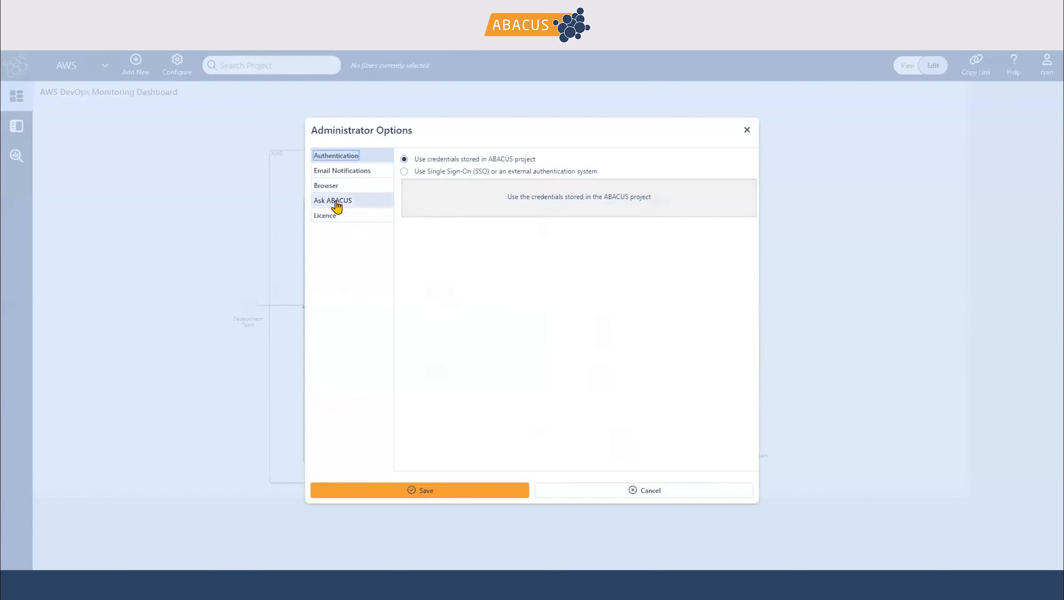
click(333, 201)
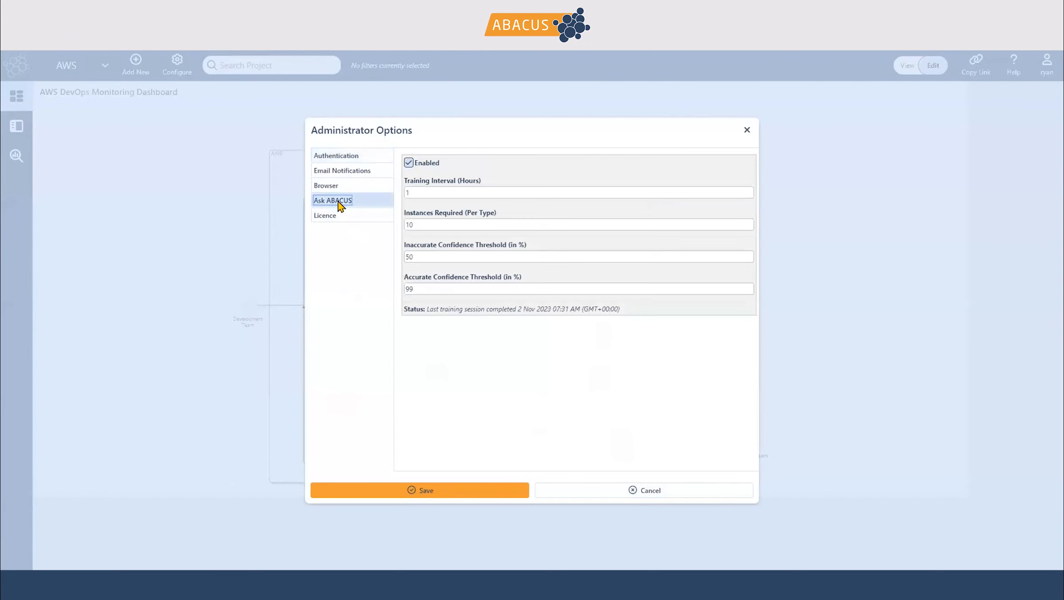
click(414, 186)
click(439, 289)
click(747, 130)
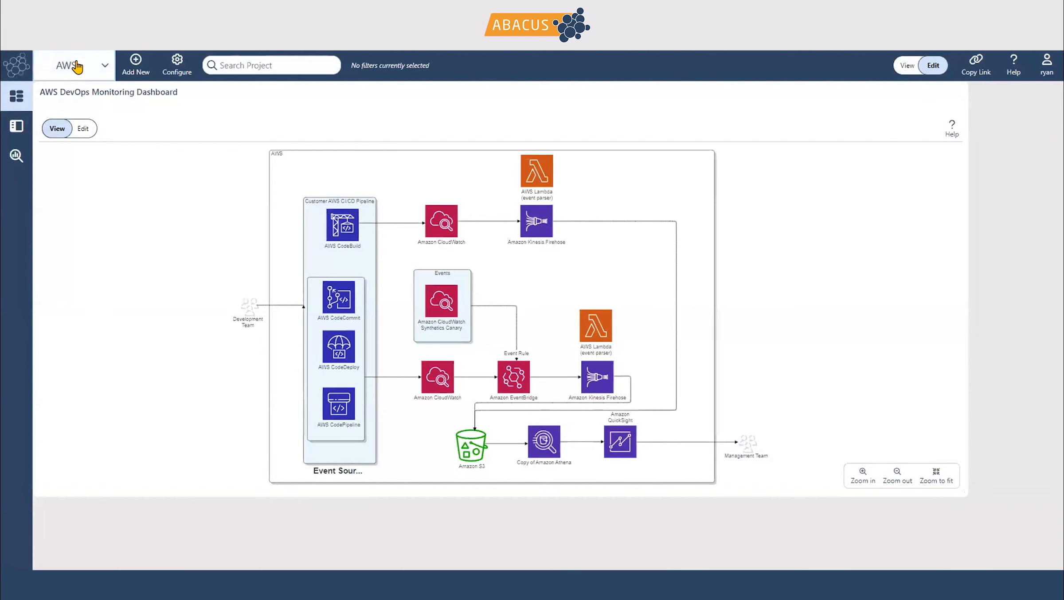
click(107, 65)
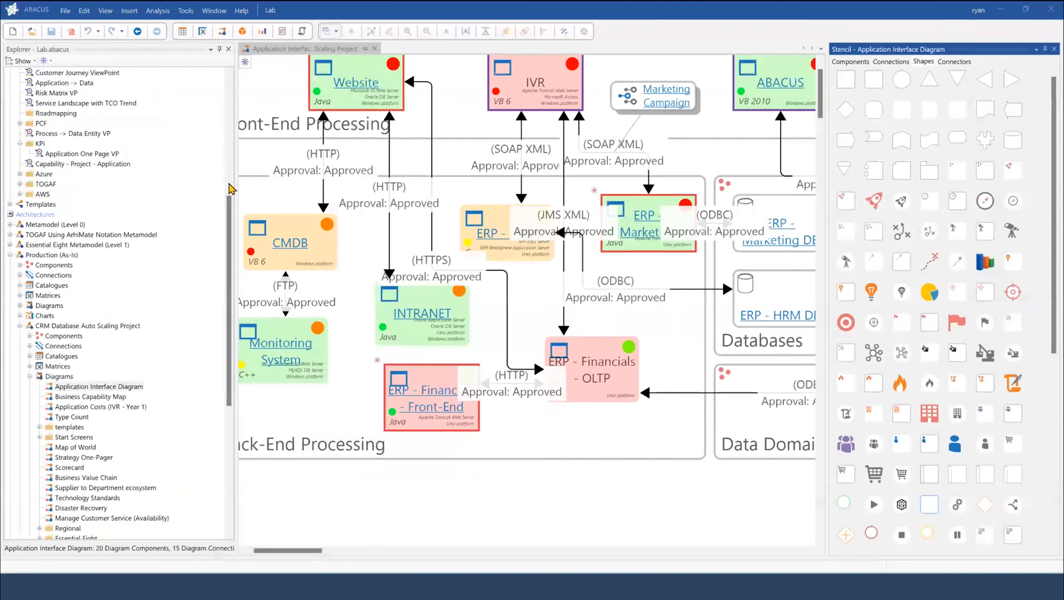
Examine the Lifecycle - Recommendation colour values set for the Application component in the diagram's stencil, and close without changes.
click(891, 62)
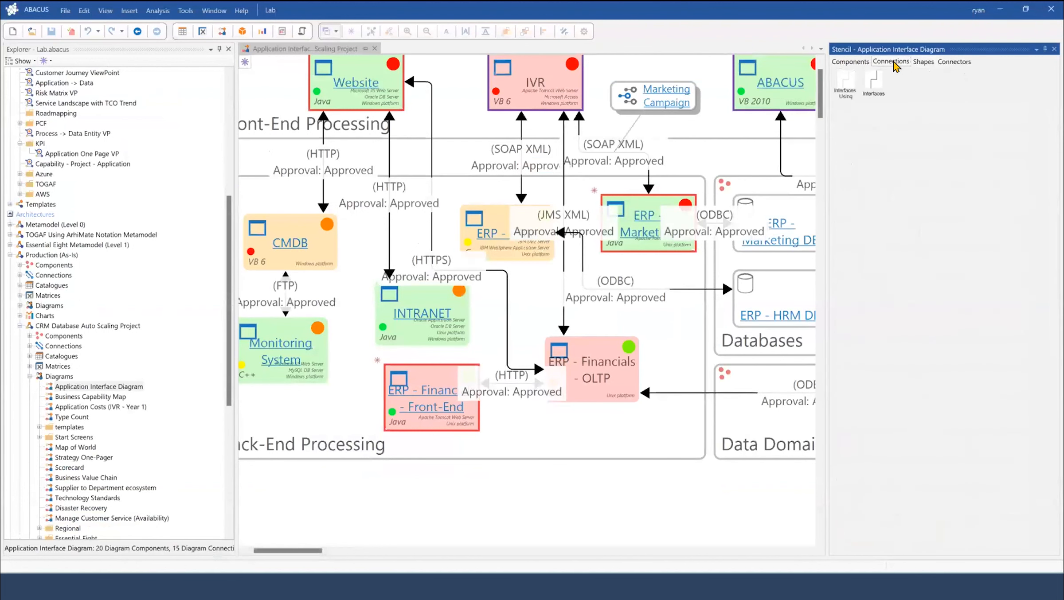
click(851, 62)
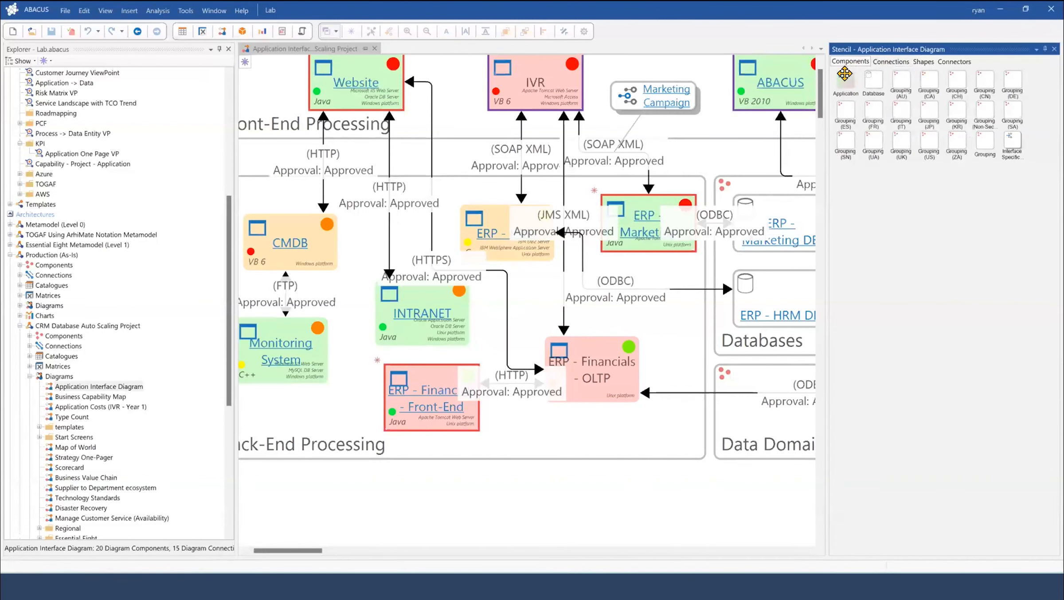
right_click(848, 74)
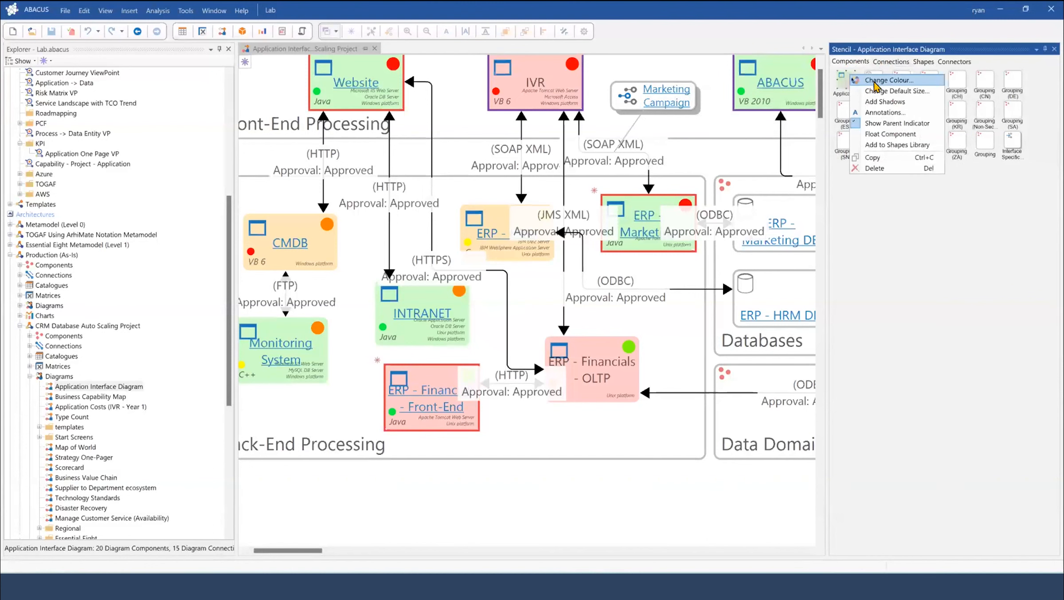
click(882, 81)
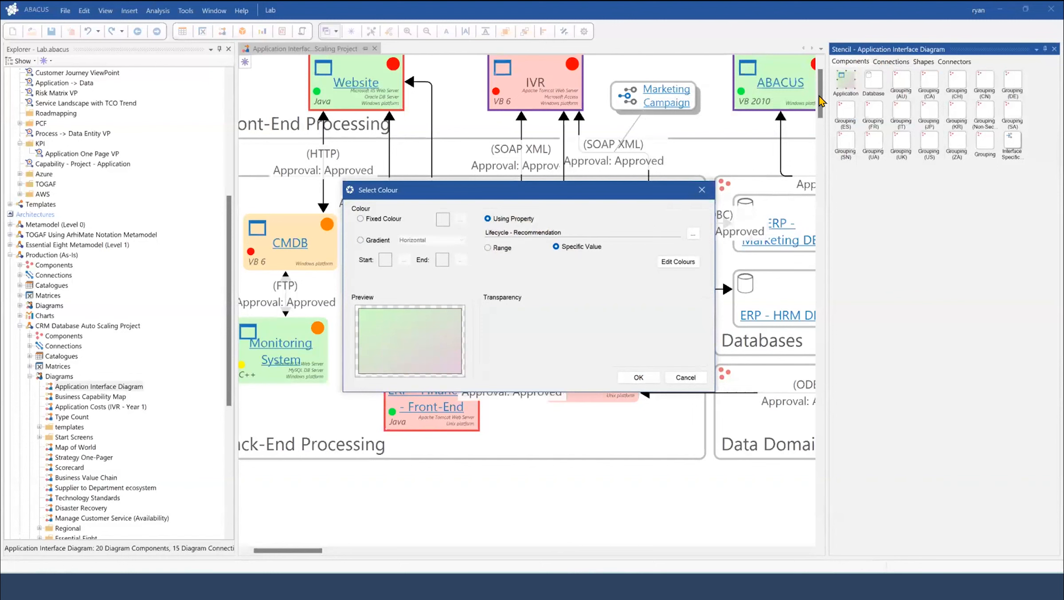
click(681, 261)
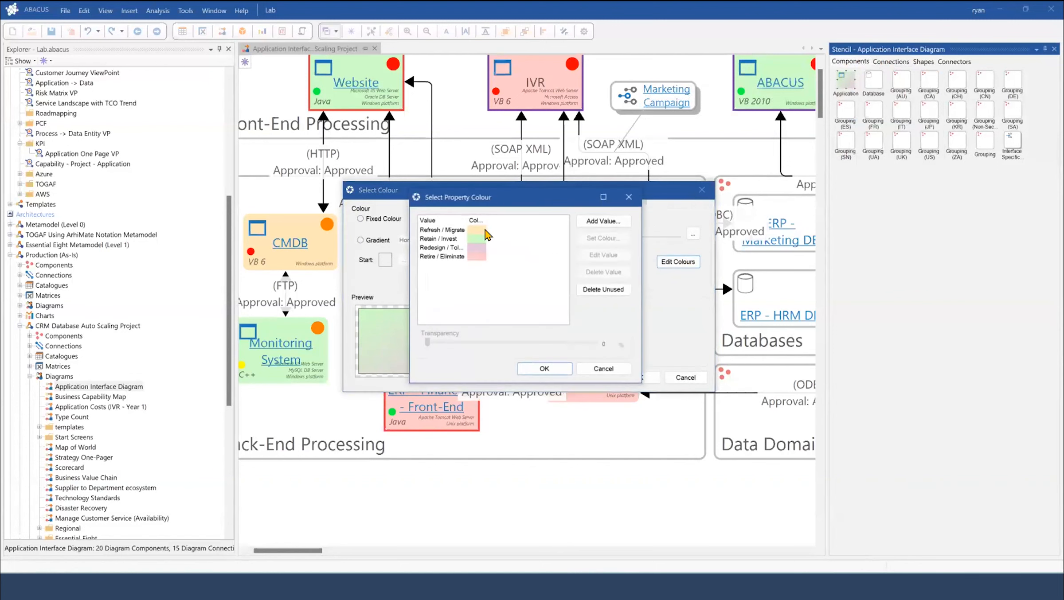
click(446, 231)
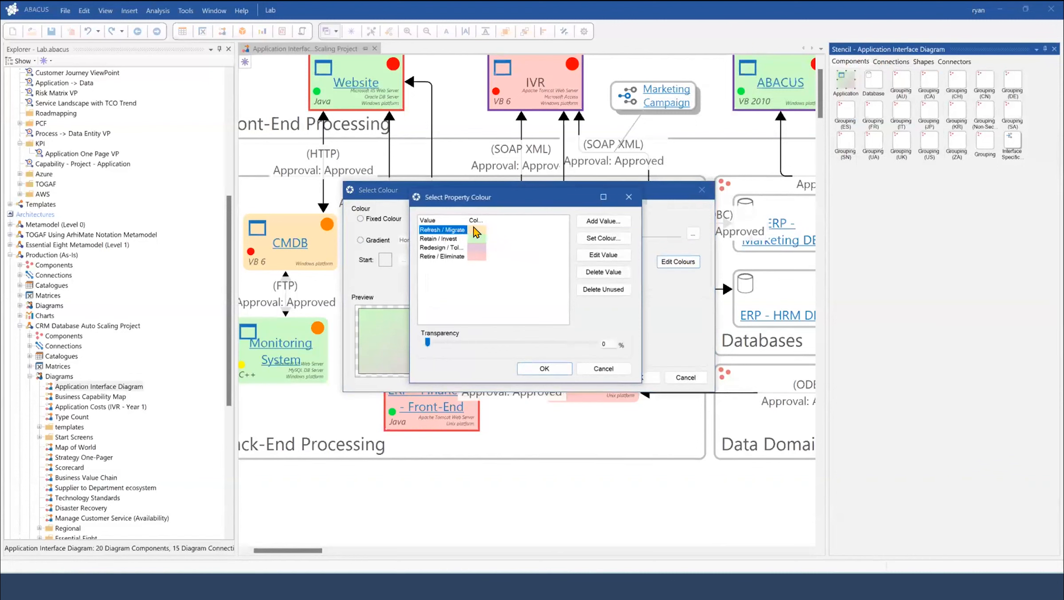
click(442, 240)
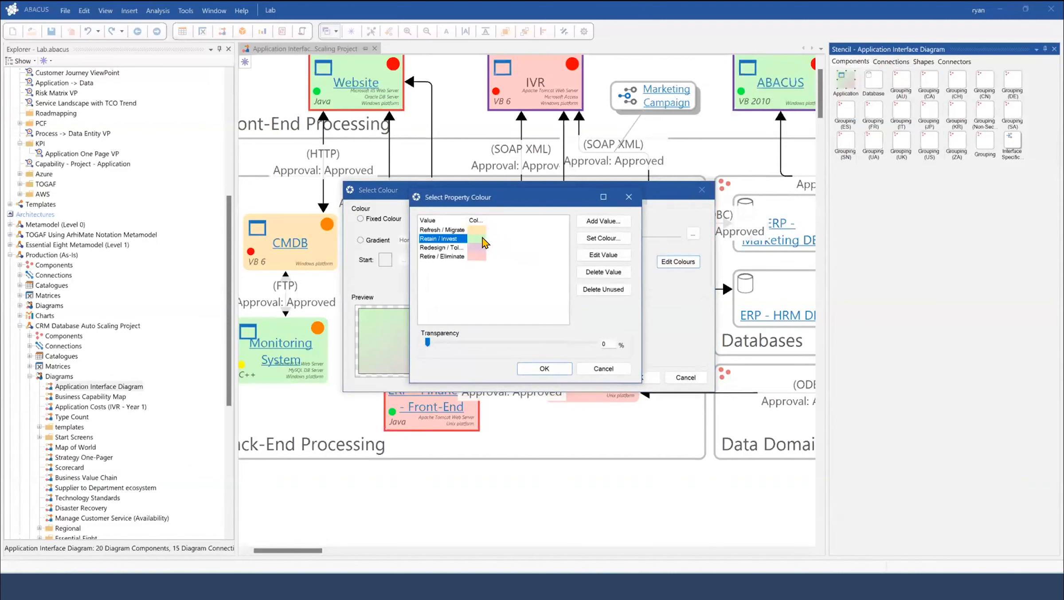
click(628, 198)
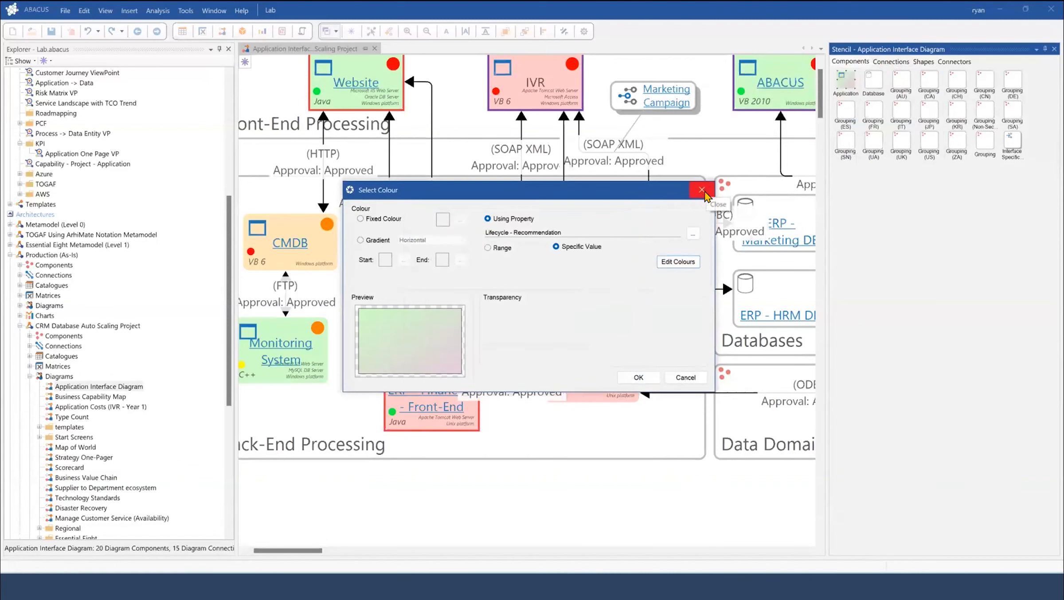
click(703, 192)
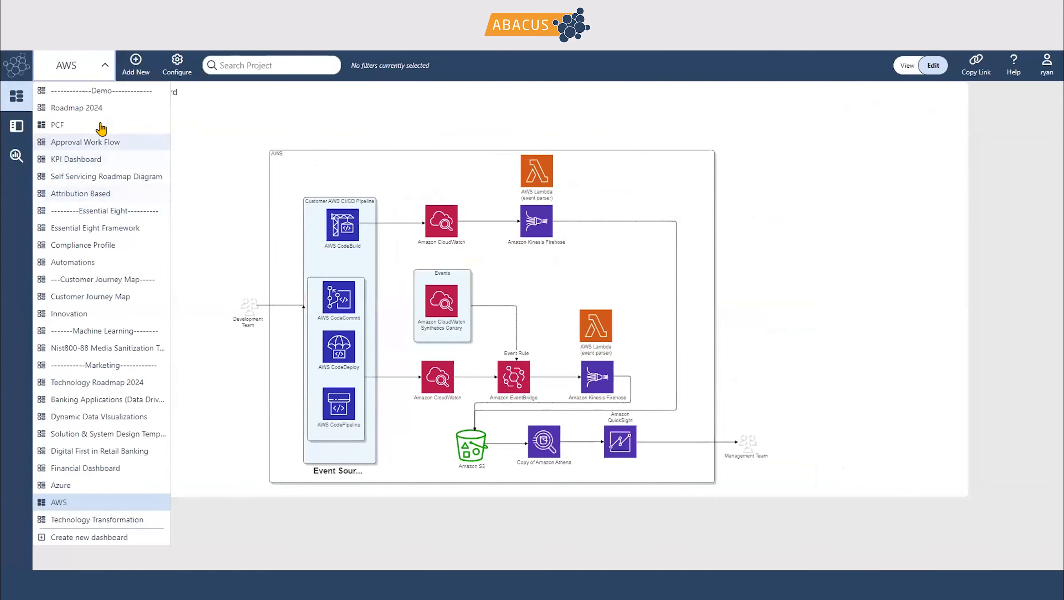
Switch to the Roadmap 2024 dashboard, and open and close the Graph View's viewpoint configuration.
click(102, 110)
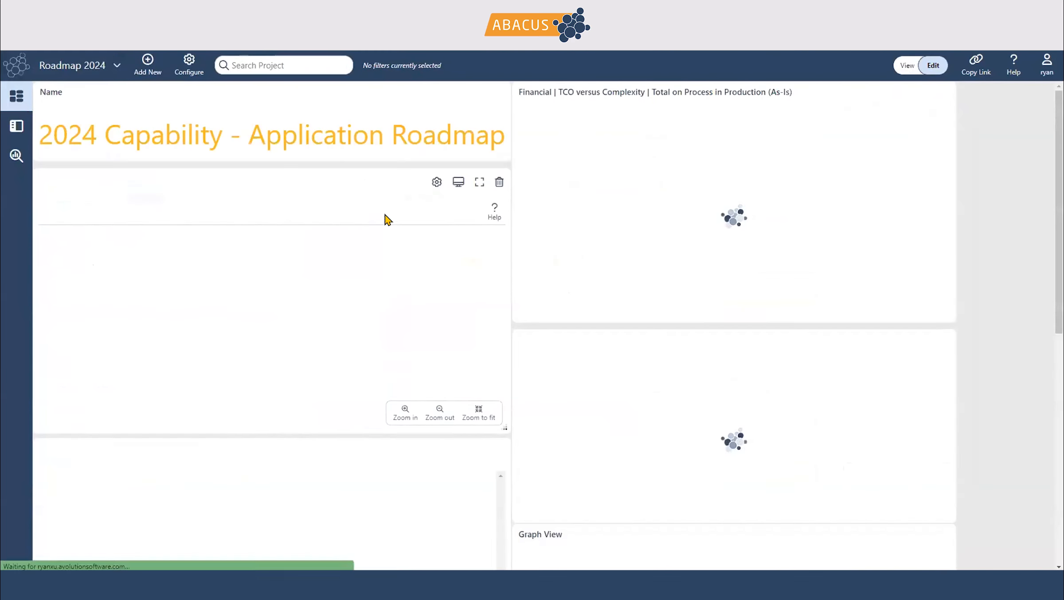
scroll(955, 394, down, 6)
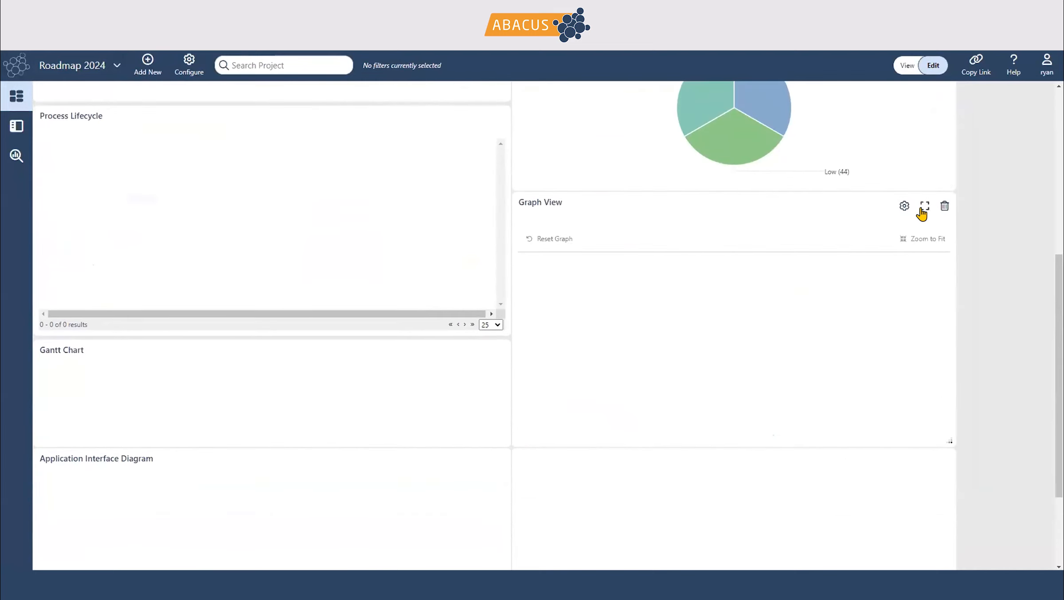
click(905, 206)
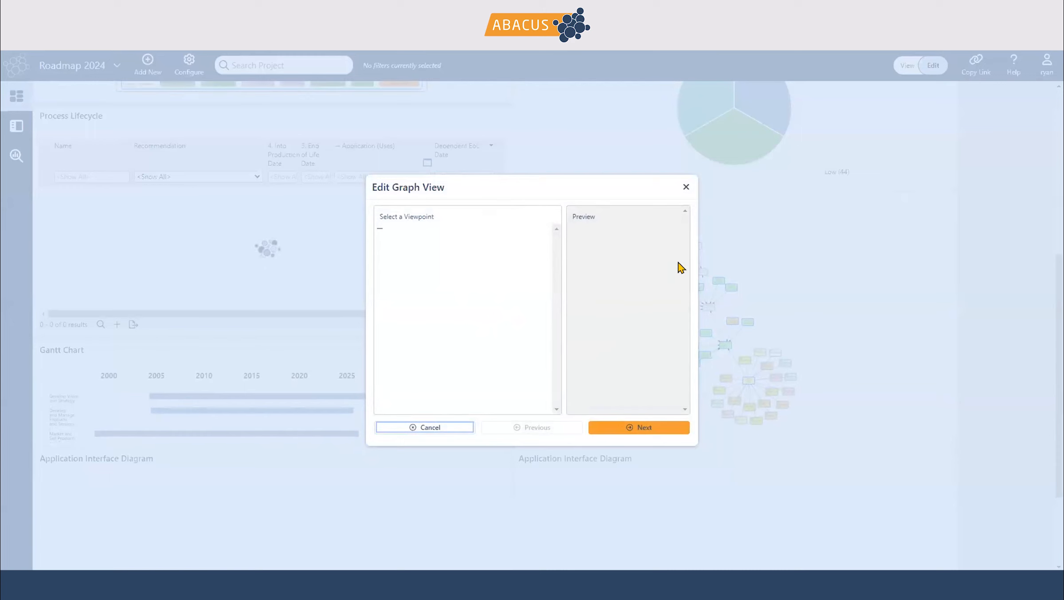
click(685, 190)
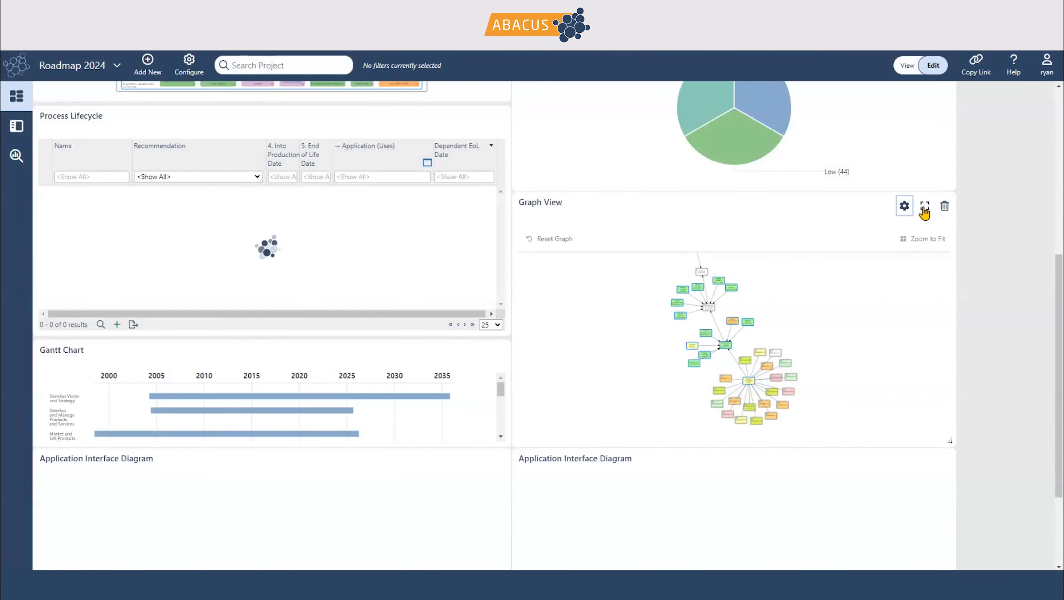
Maximize the Graph View and inspect the processes and applications connected to Manage enterprise quality.
click(926, 210)
scroll(469, 364, up, 5)
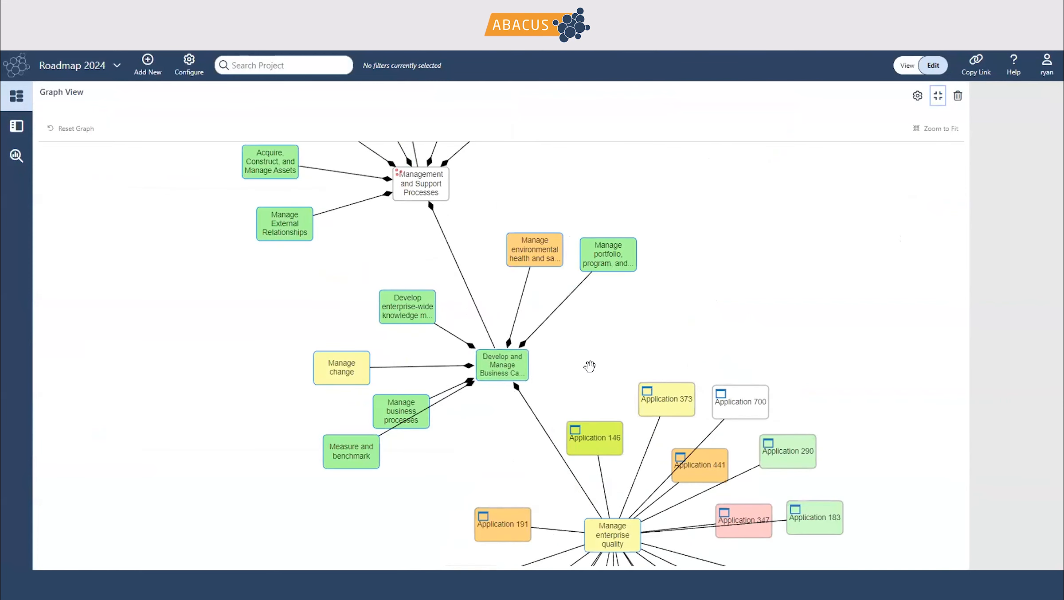
scroll(710, 468, down, 1)
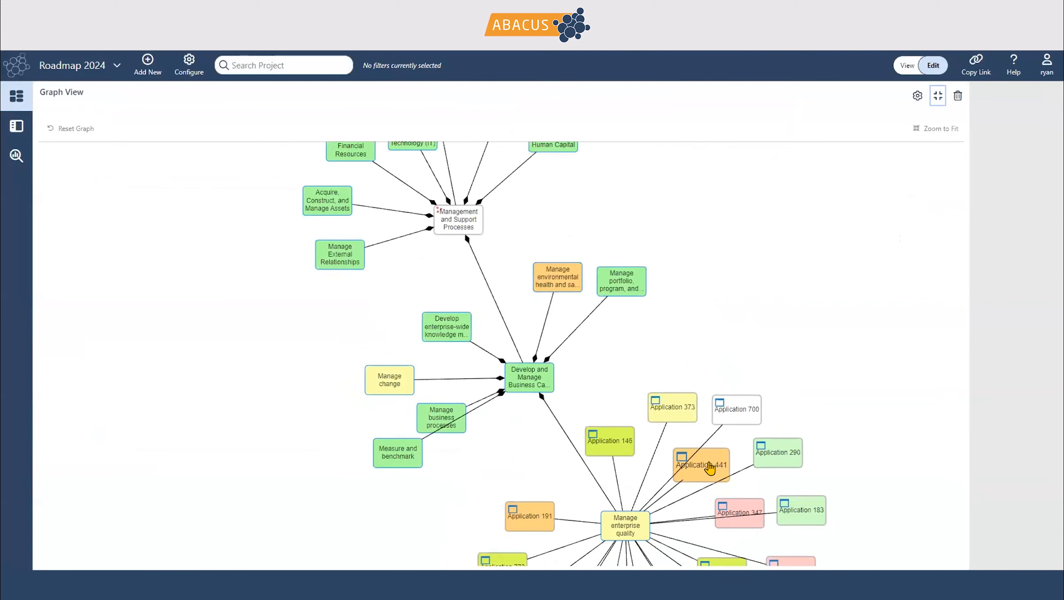
scroll(741, 508, up, 2)
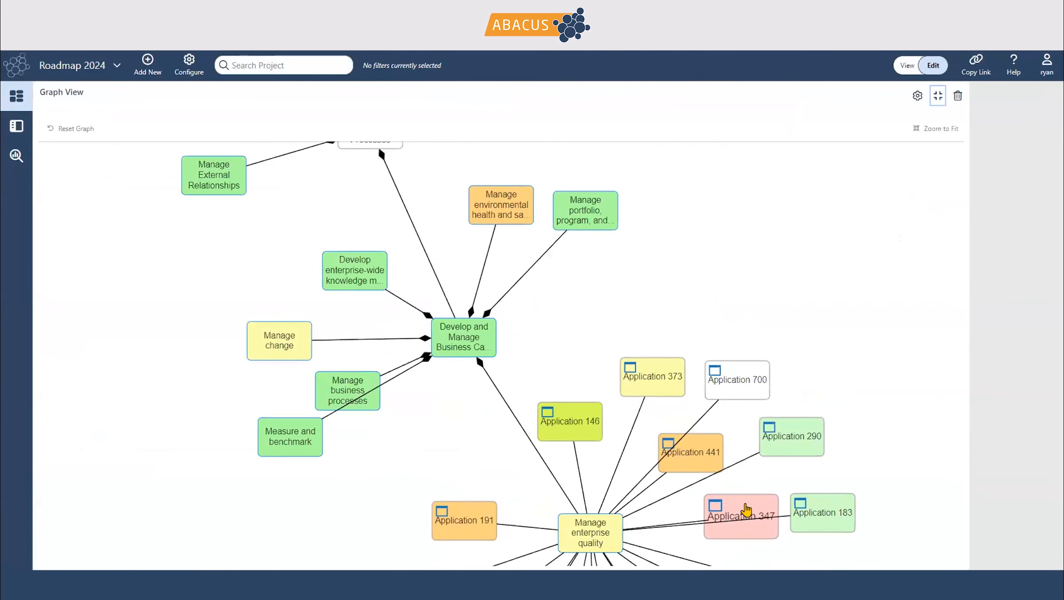
scroll(730, 469, down, 2)
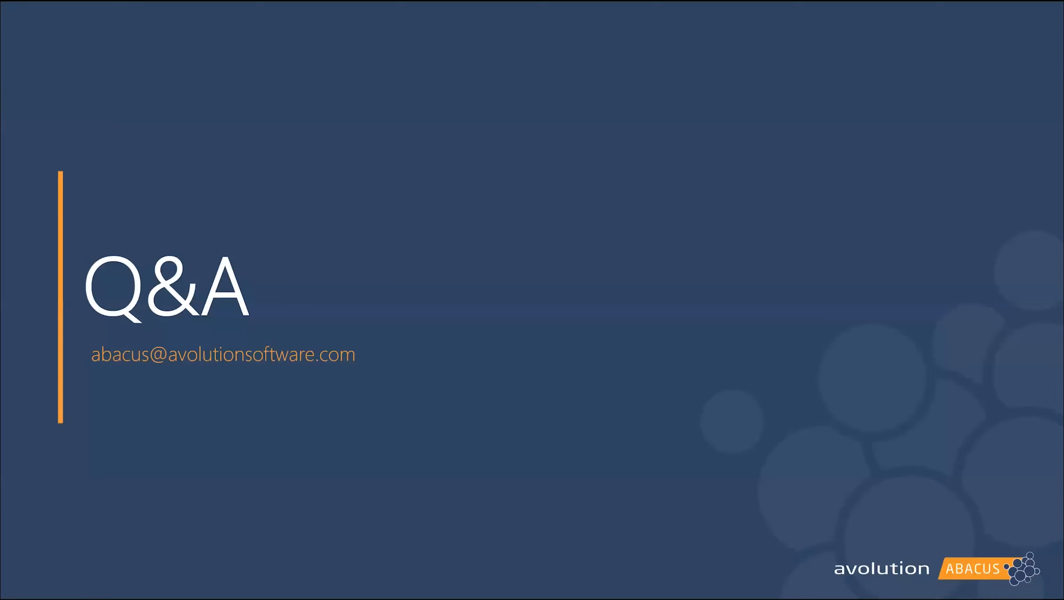
key(Right)
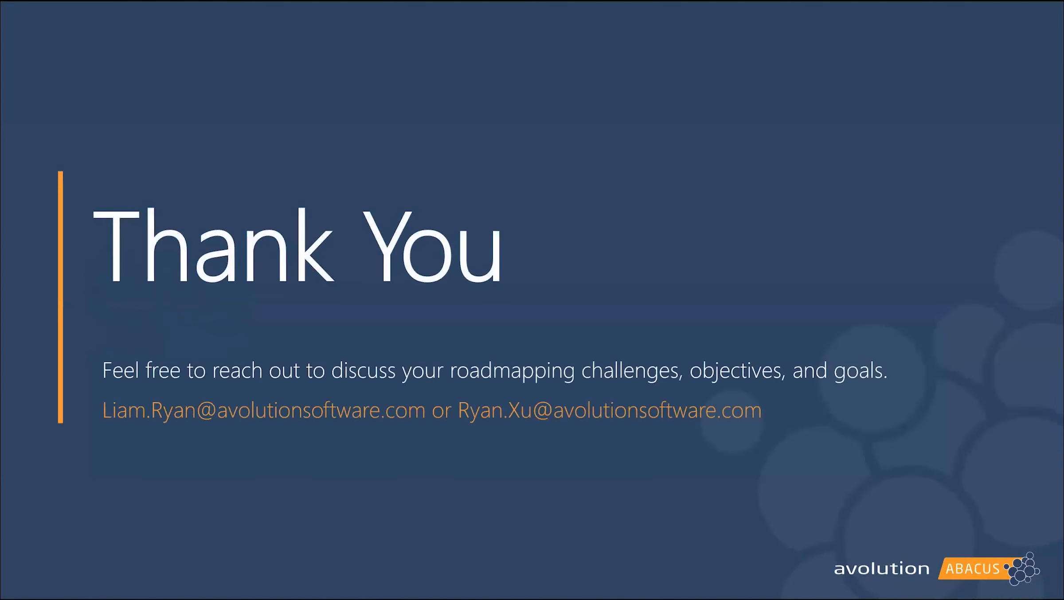